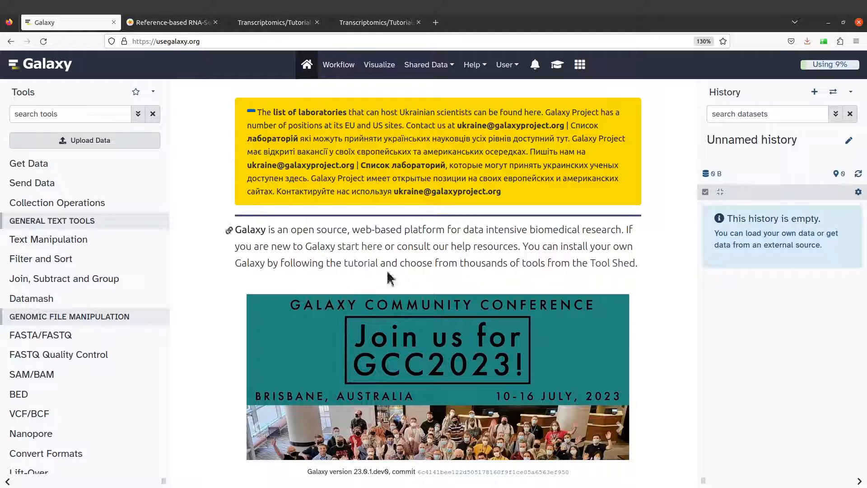
click(271, 22)
scroll(219, 412, up, 2)
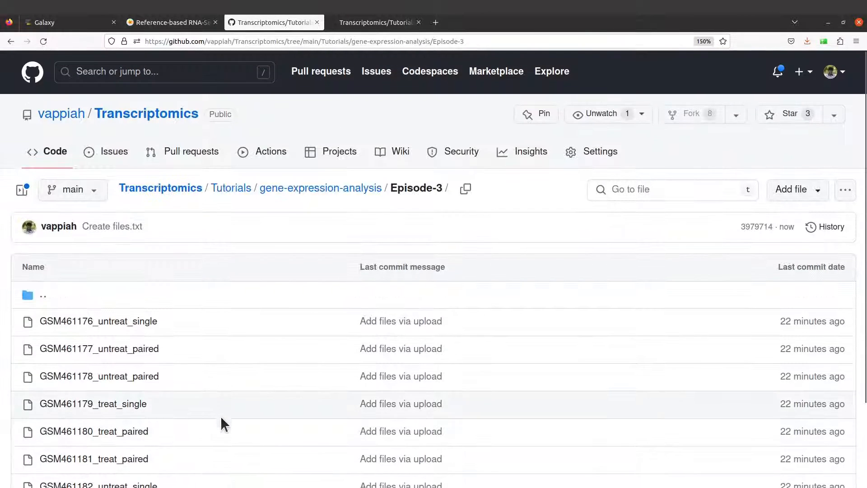
click(167, 20)
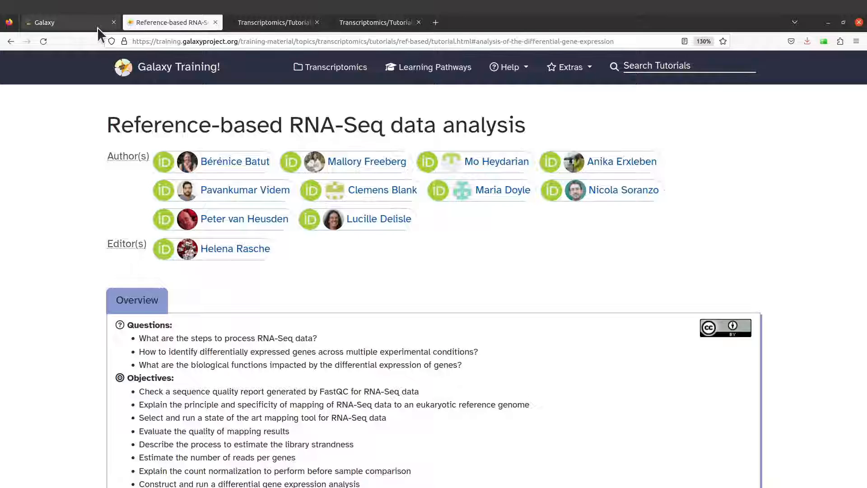
click(97, 25)
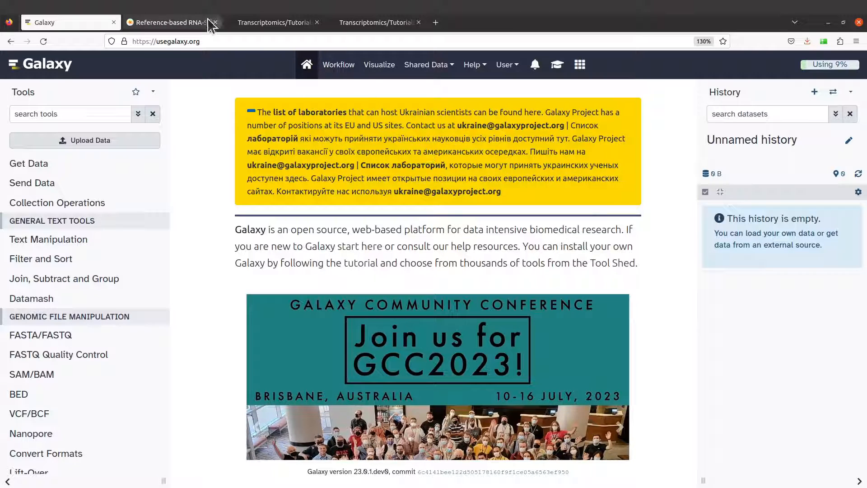
Review the introduction and agenda of the Reference-based RNA-Seq data analysis tutorial on the Galaxy Training site.
click(169, 20)
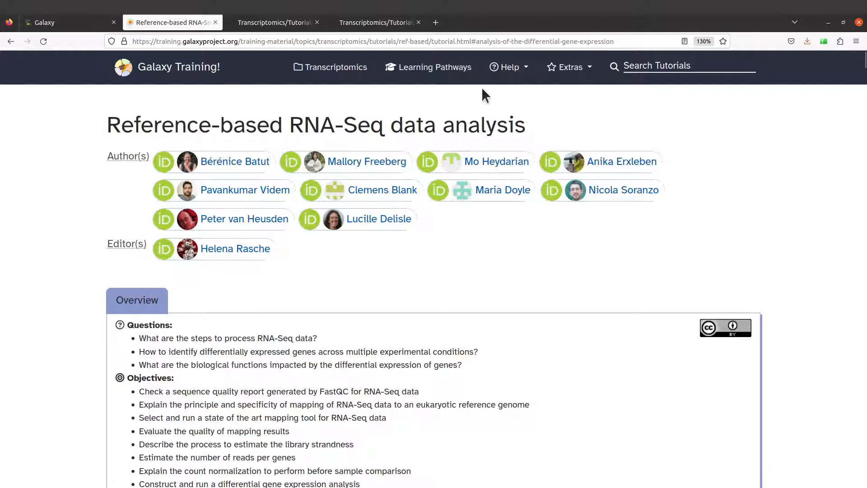
mouse_move(864, 67)
mouse_down()
mouse_move(865, 86)
mouse_move(864, 75)
mouse_up()
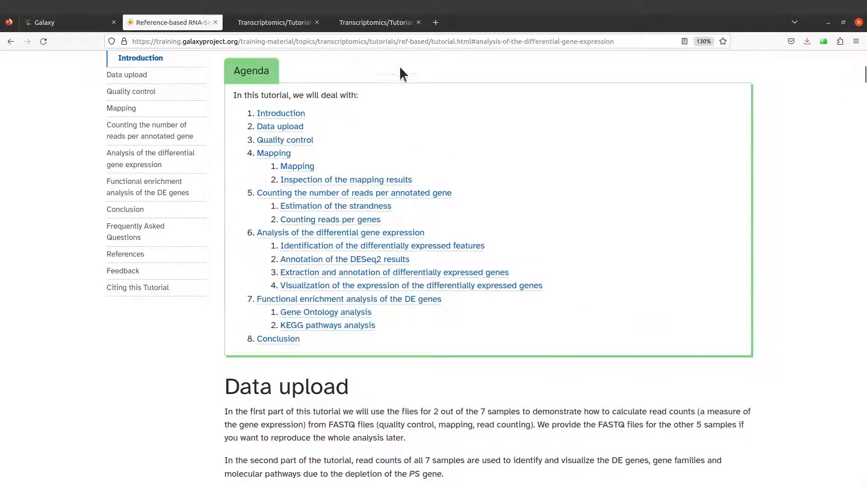
scroll(569, 202, up, 5)
scroll(569, 202, up, 4)
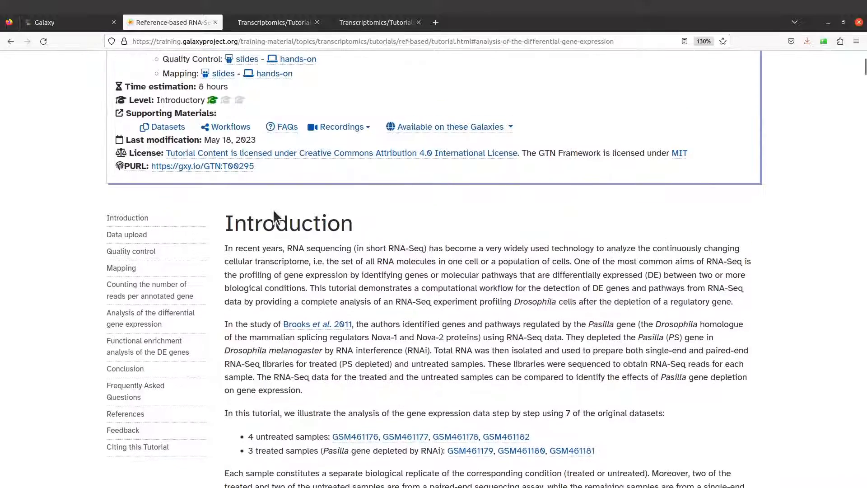
scroll(663, 354, down, 5)
scroll(663, 354, down, 6)
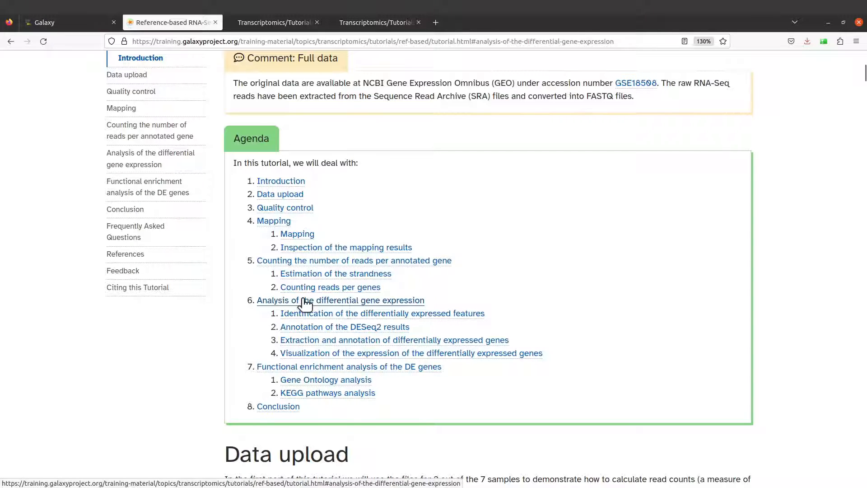
Go to the tutorial section on analysis of the differential gene expression and examine the instructions for importing all count files.
click(344, 301)
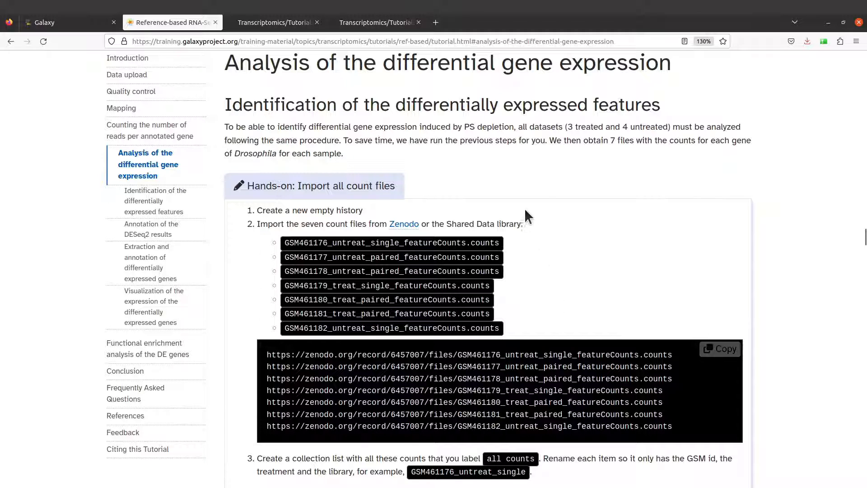
scroll(407, 194, down, 2)
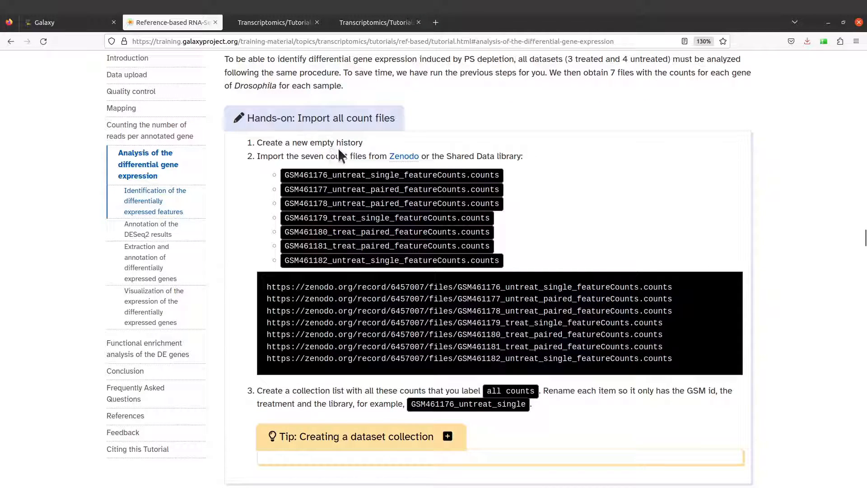
scroll(492, 174, up, 2)
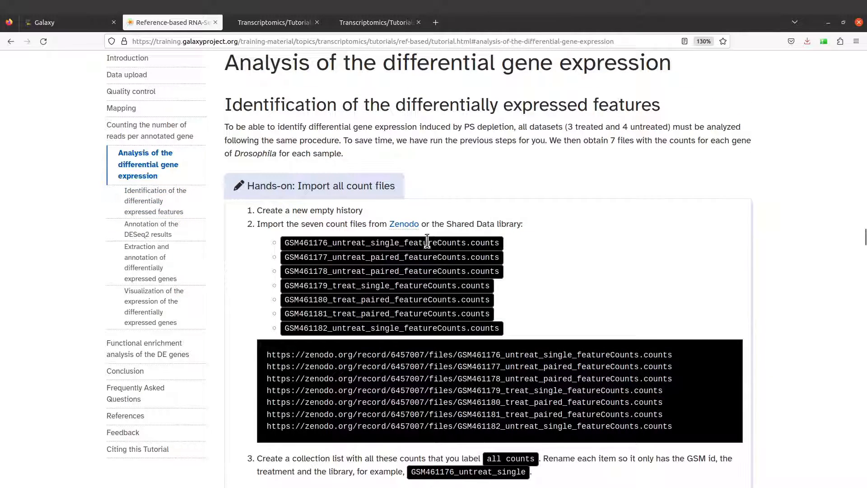
scroll(516, 333, down, 6)
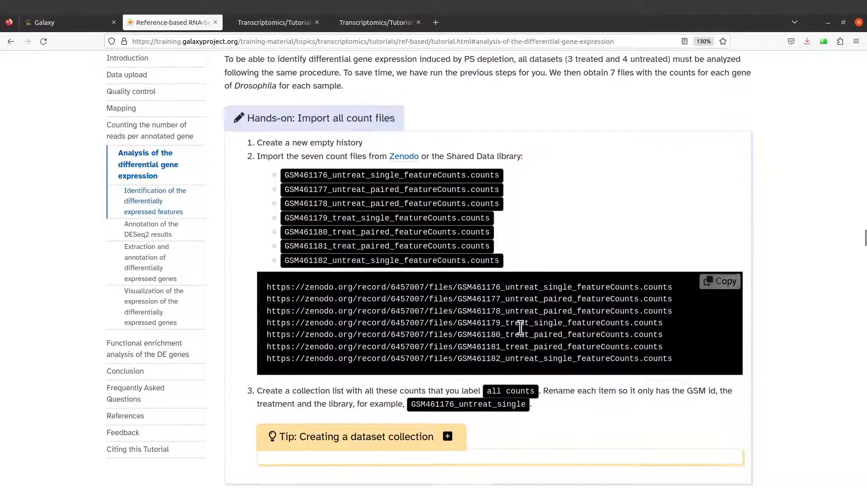
scroll(521, 326, up, 6)
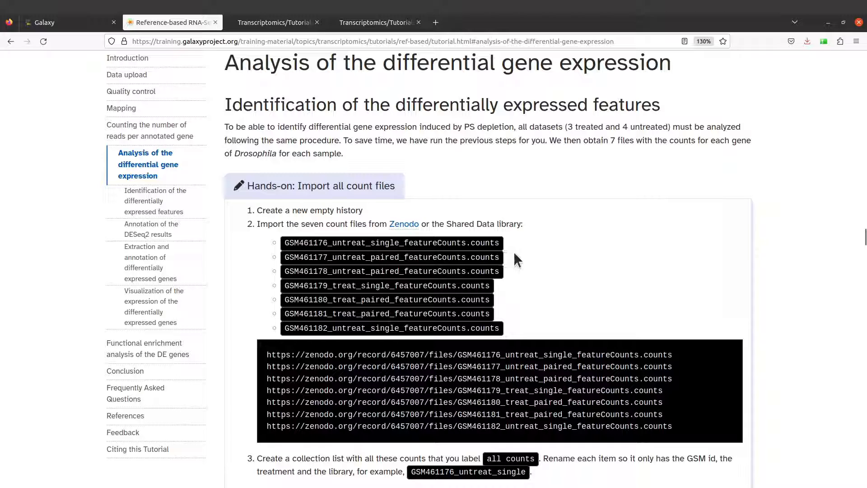
scroll(512, 247, down, 2)
scroll(515, 253, up, 2)
mouse_move(401, 352)
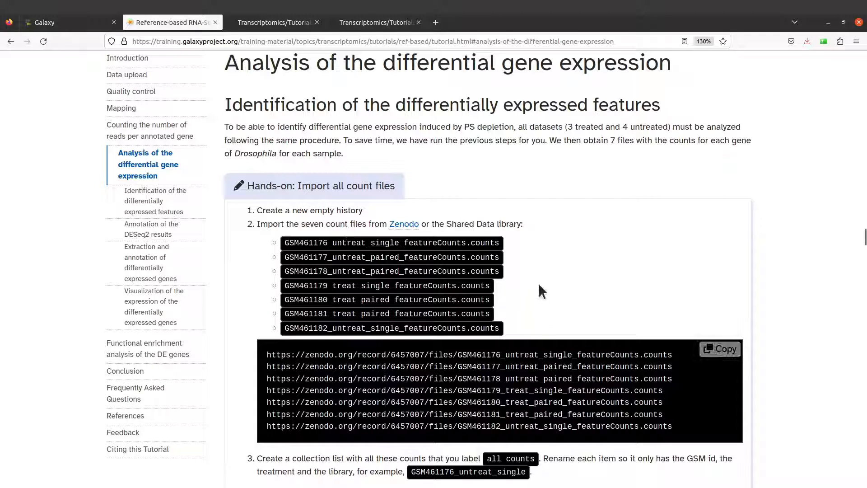
scroll(540, 287, down, 2)
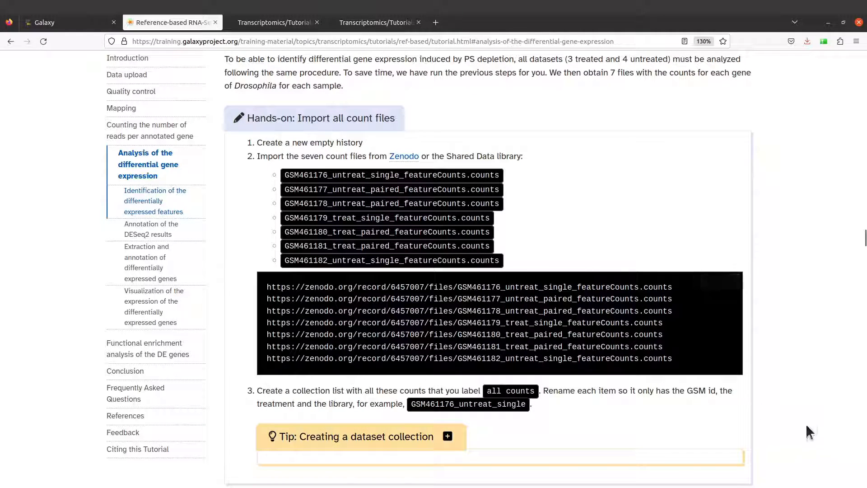
scroll(684, 421, up, 3)
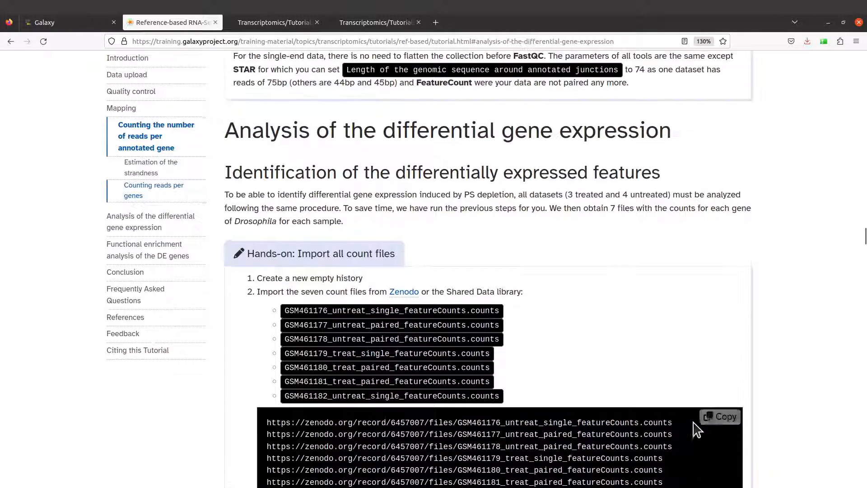
scroll(679, 373, down, 2)
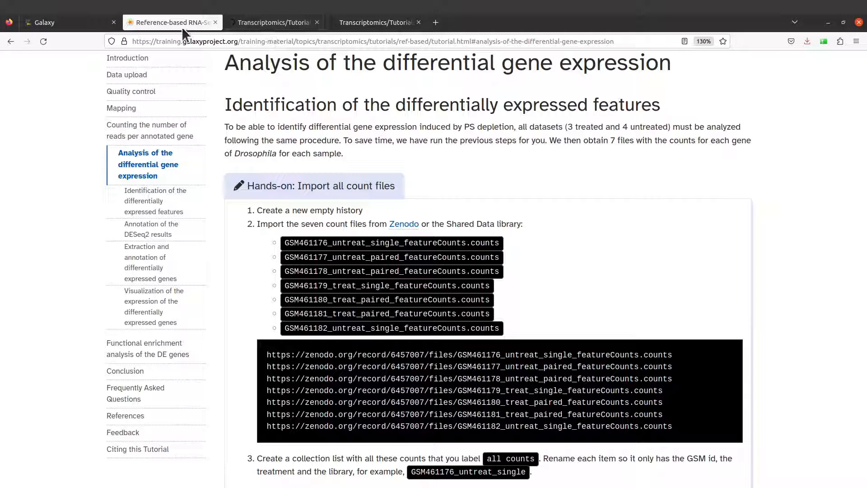
Switch to Galaxy, create a new history and name it DESeq2.
click(74, 25)
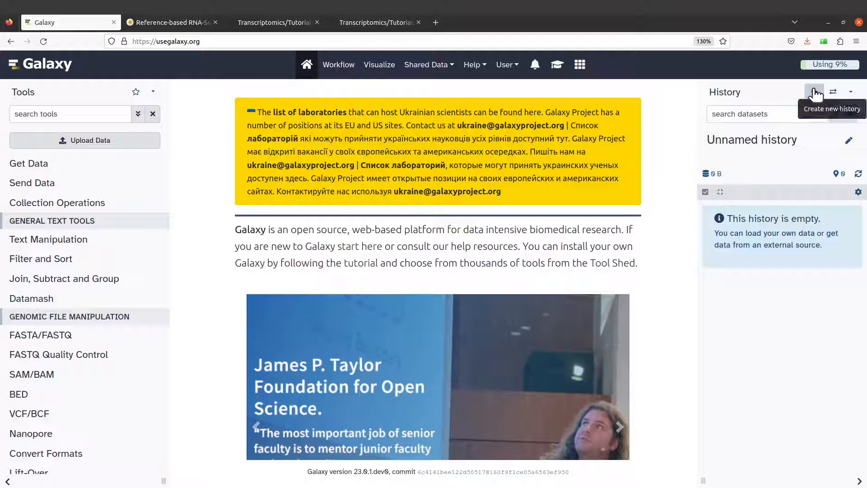
click(815, 92)
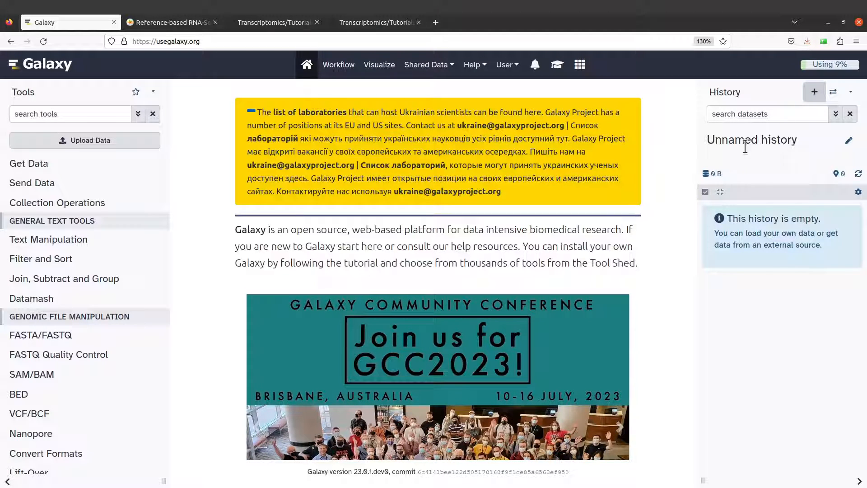
click(850, 141)
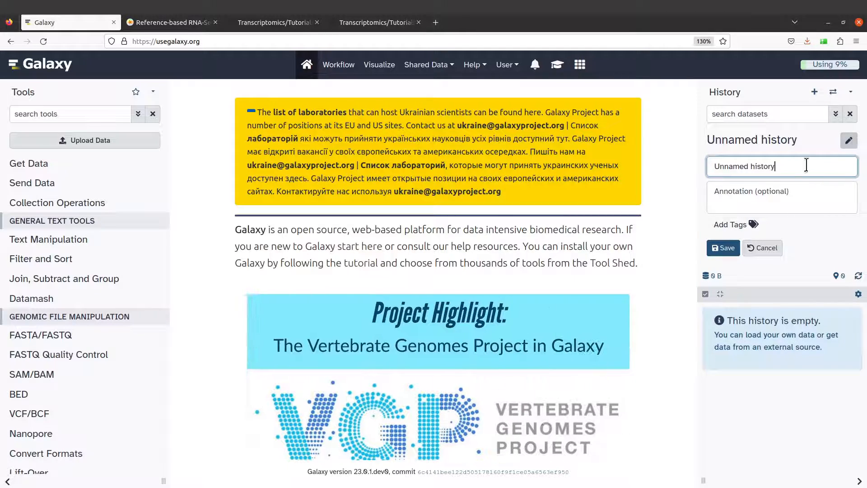
drag(789, 166, 714, 167)
text(De)
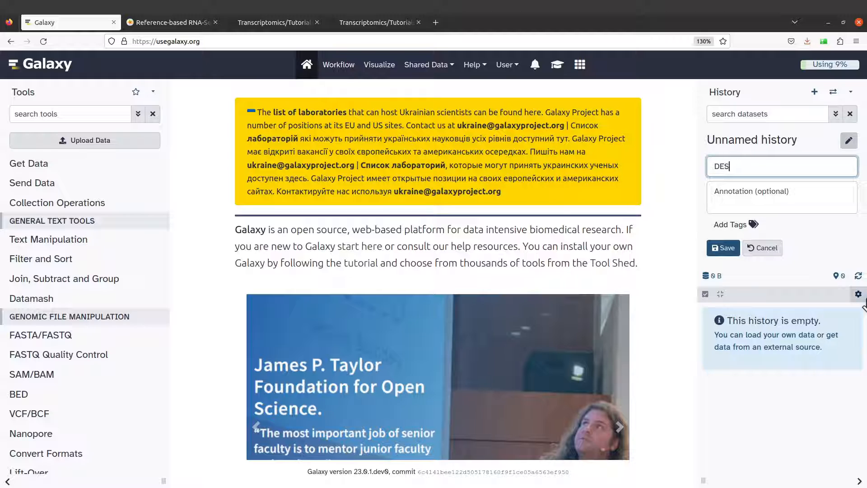
text(Seq2)
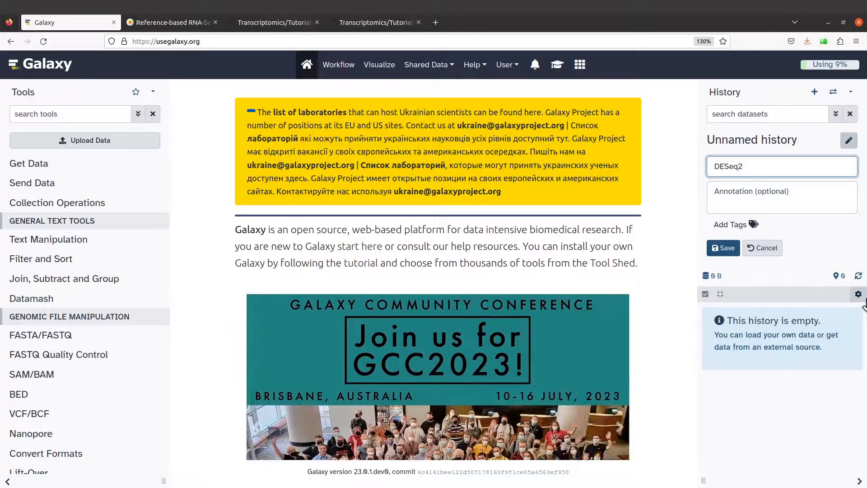
click(724, 248)
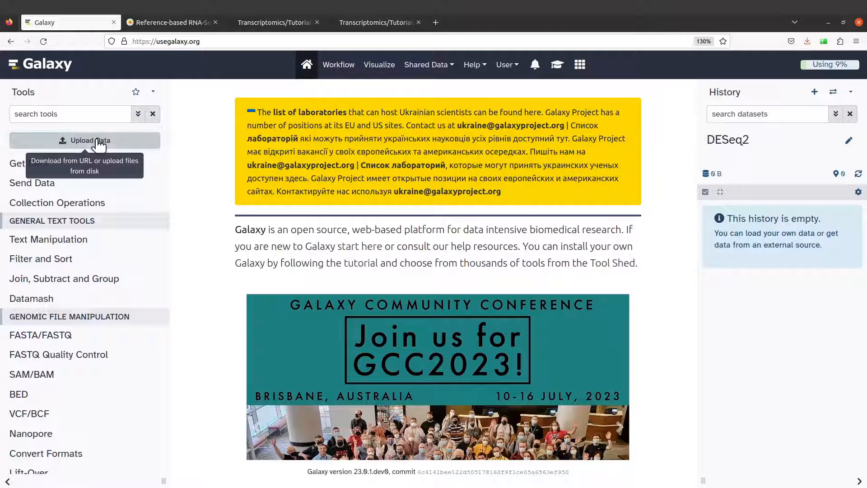
Start a data upload into the DESeq2 history and add a Paste/Fetch entry for web addresses.
click(96, 142)
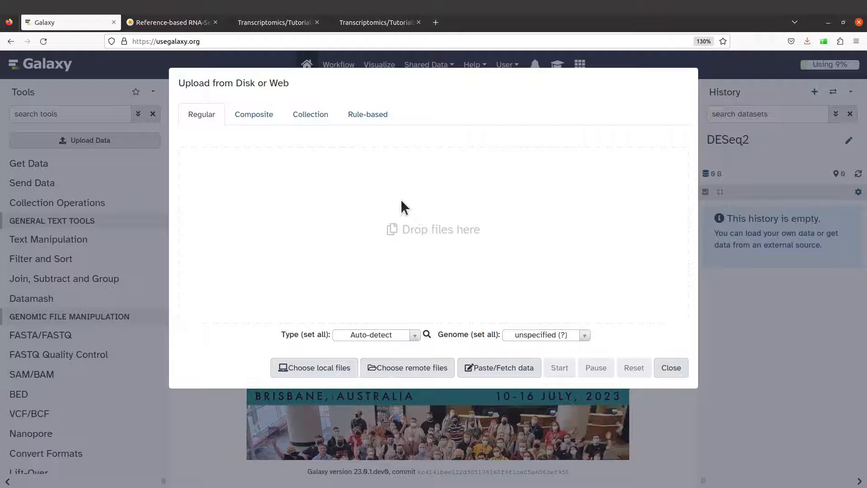
click(272, 24)
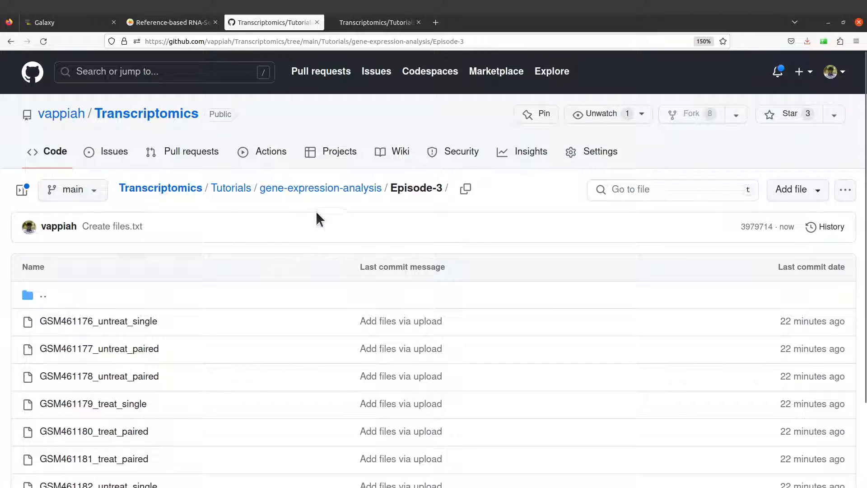
scroll(181, 188, down, 2)
scroll(154, 299, up, 2)
click(84, 24)
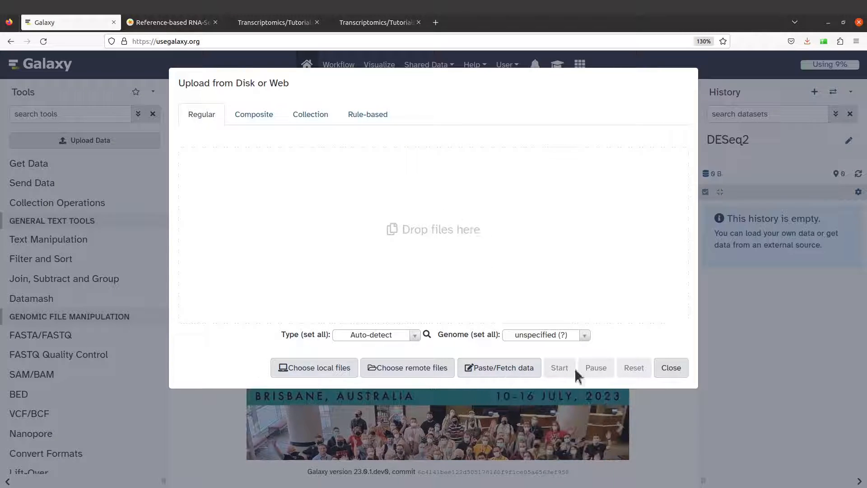
click(509, 368)
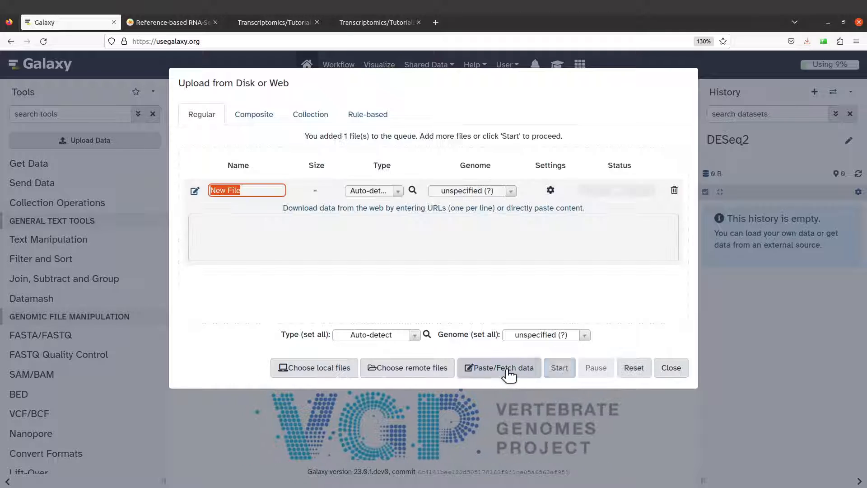
click(365, 255)
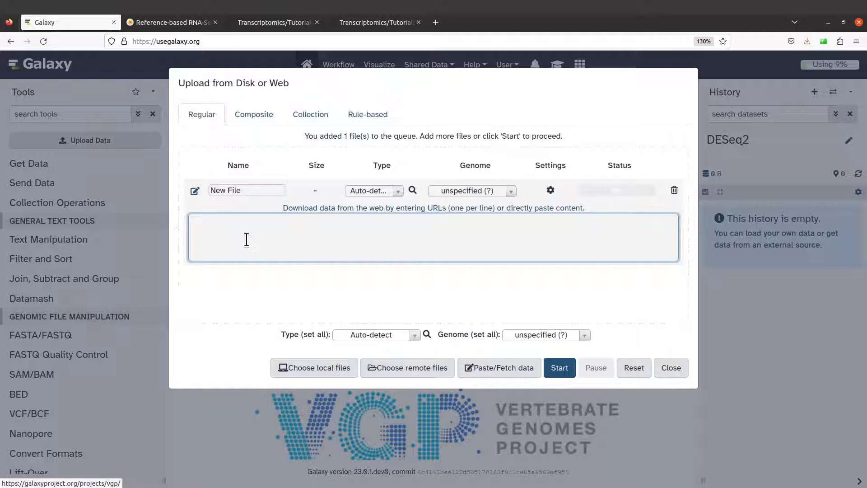
Switch to the Transcriptomics repository on GitHub and open files.txt in its Episode-3 folder.
click(286, 26)
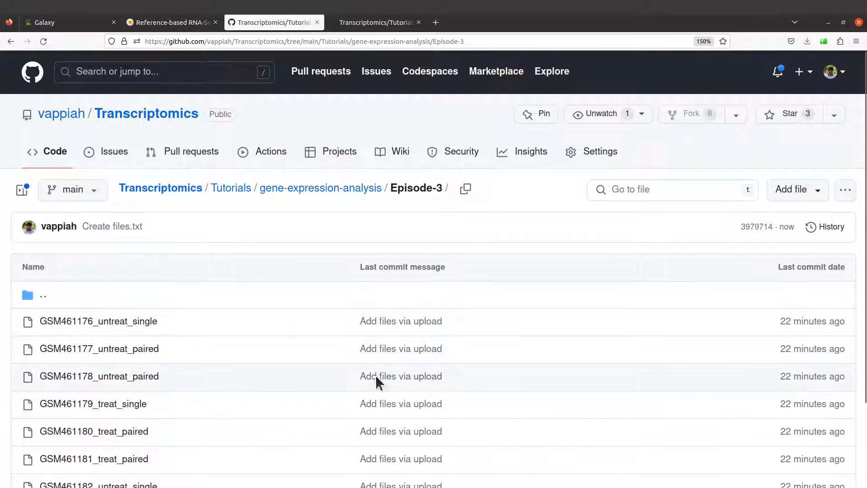
scroll(376, 380, down, 2)
scroll(378, 379, up, 2)
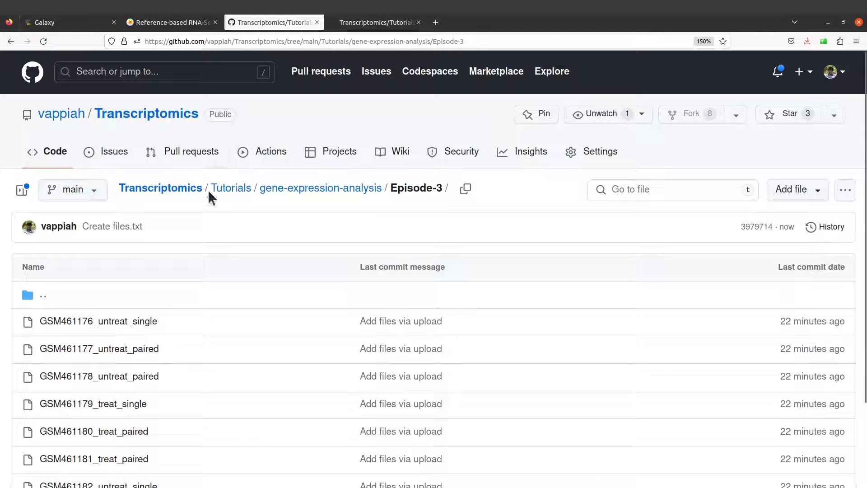
scroll(294, 306, down, 2)
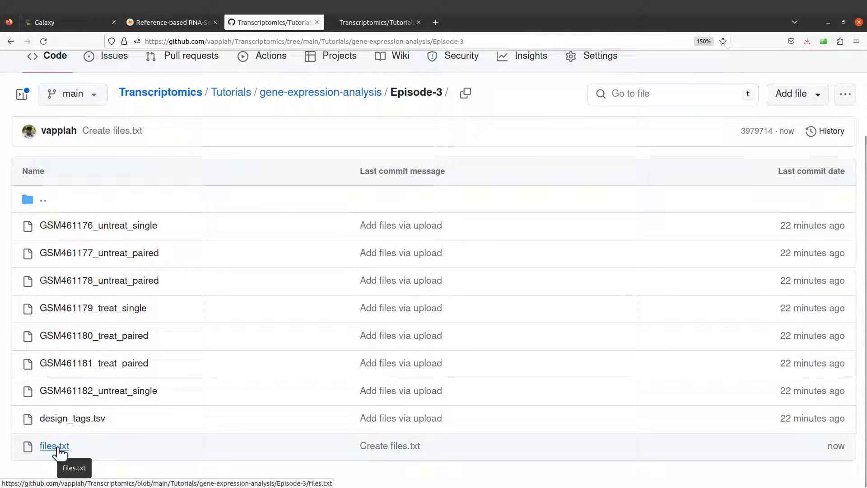
click(55, 446)
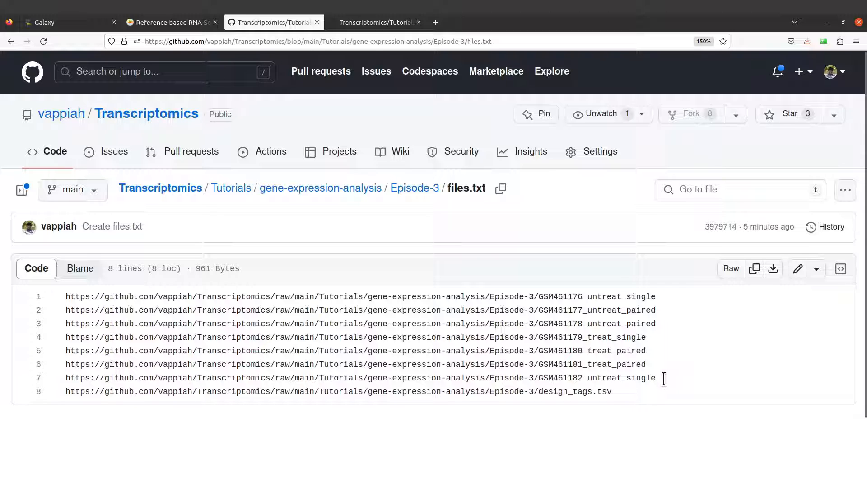
Copy all eight file URLs in files.txt, from GSM461176_untreat_single through design_tags.tsv.
drag(665, 378, 53, 297)
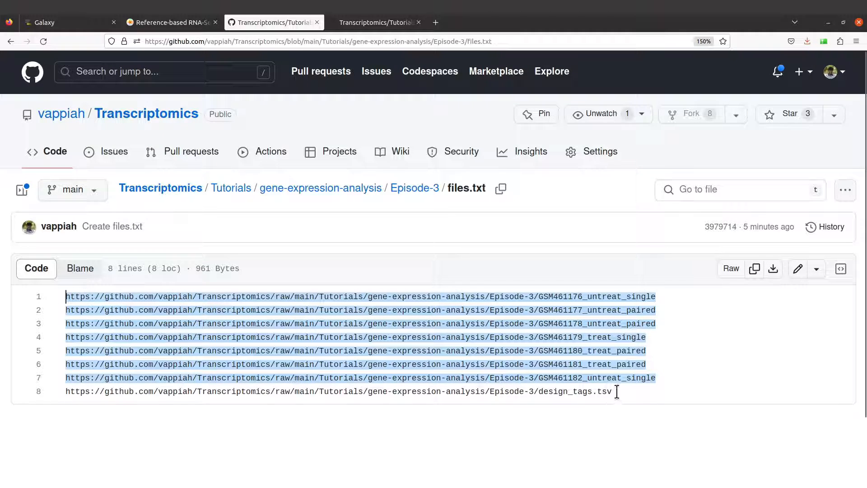
drag(618, 391, 40, 391)
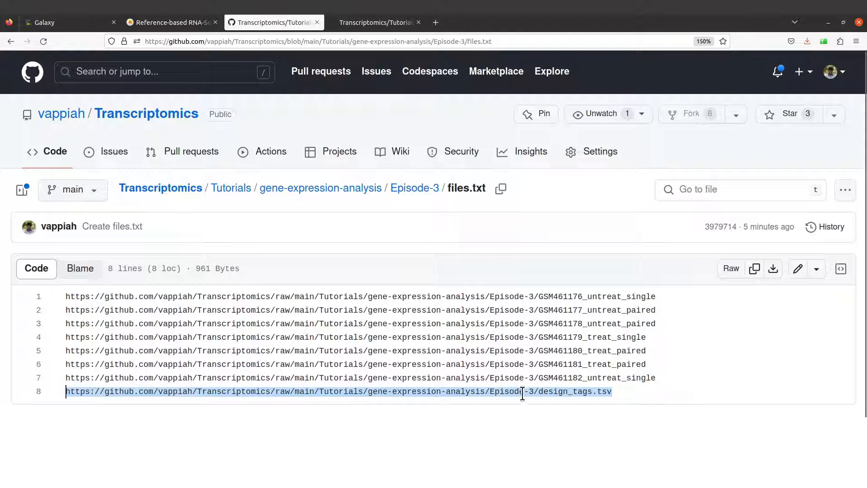
click(612, 405)
drag(611, 392, 47, 296)
right_click(132, 325)
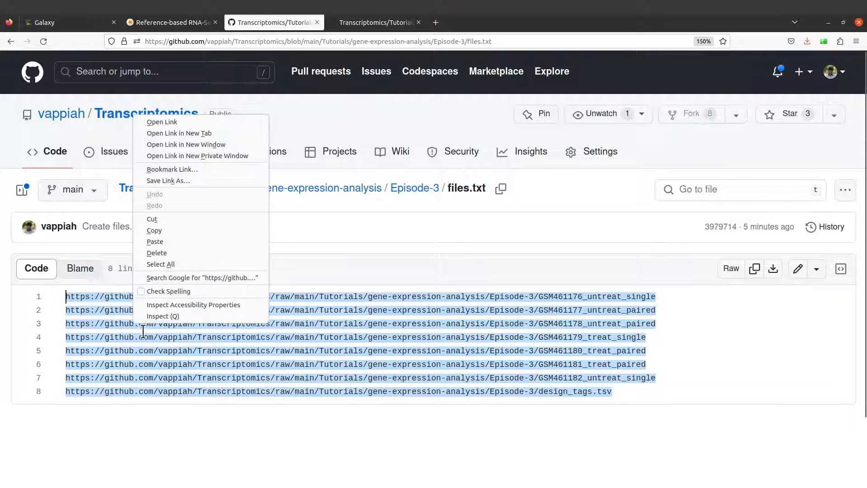
click(190, 230)
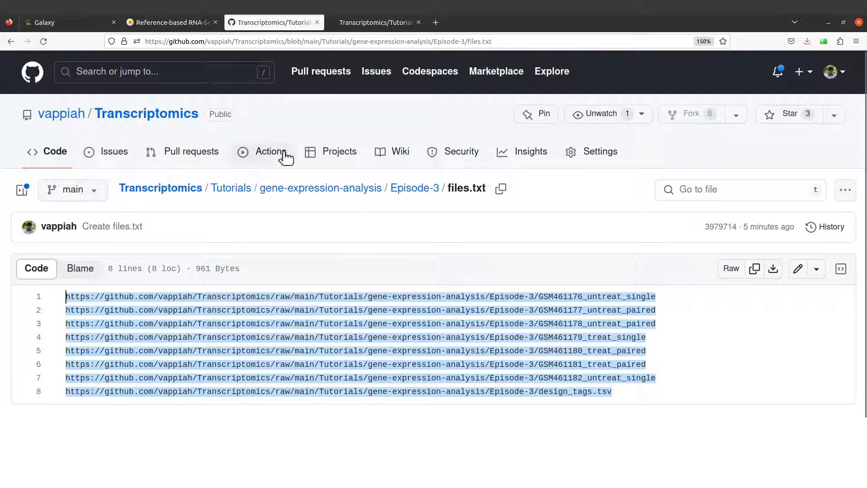
Switch to Galaxy, paste the eight copied URLs into the upload entry, start the upload and close the upload dialog.
click(64, 21)
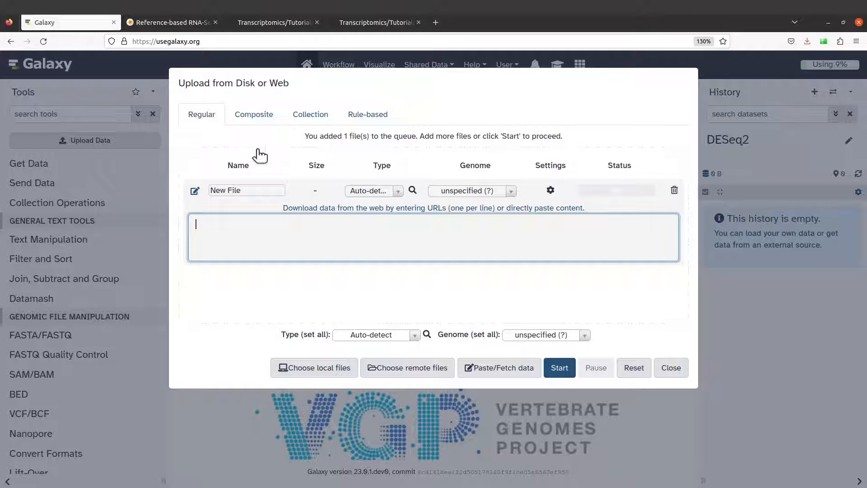
right_click(335, 230)
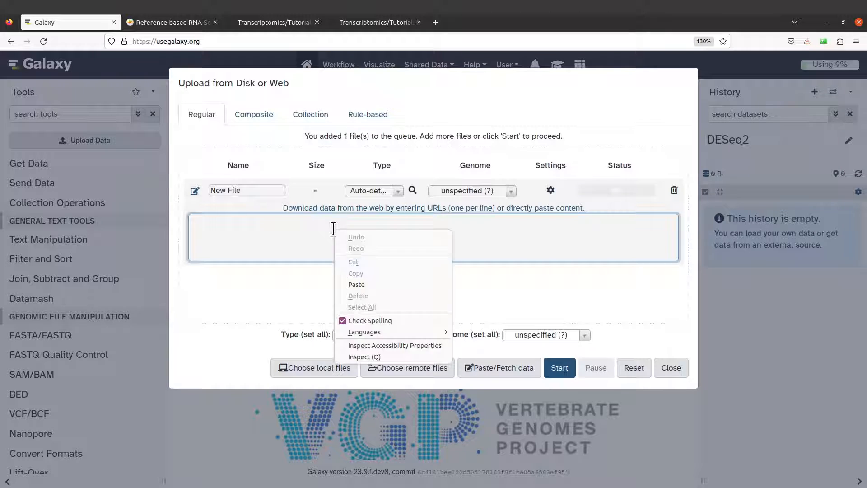
click(357, 284)
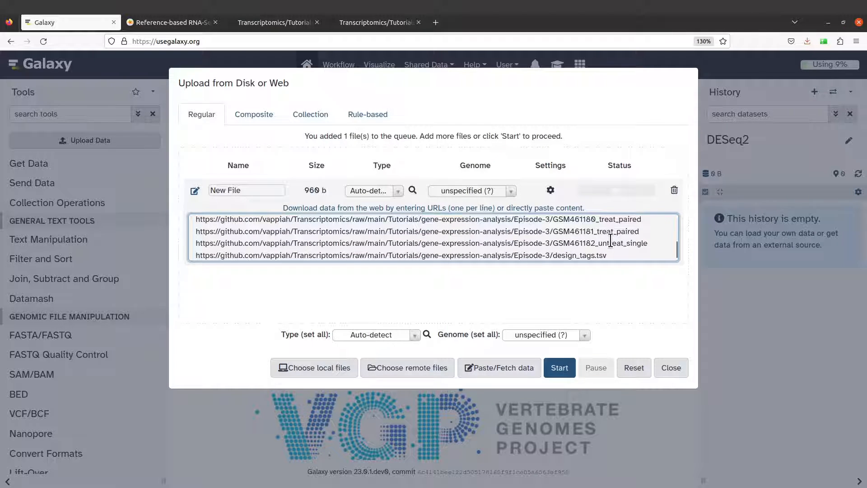
scroll(610, 241, up, 3)
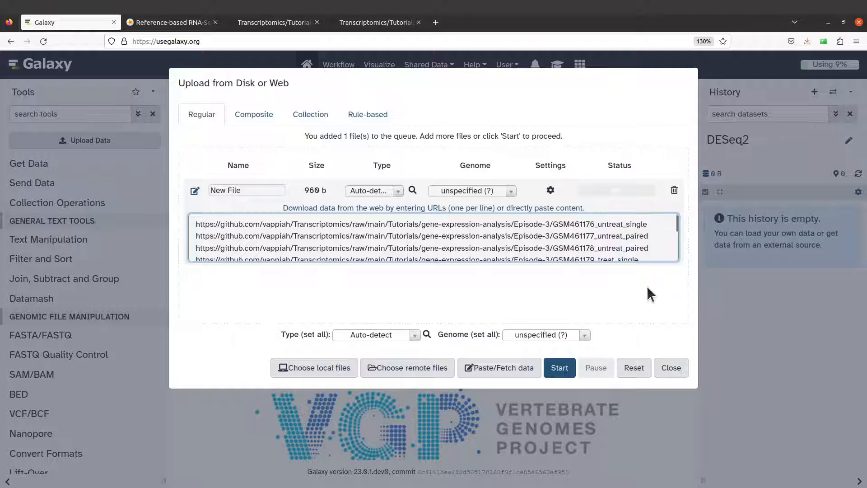
click(560, 368)
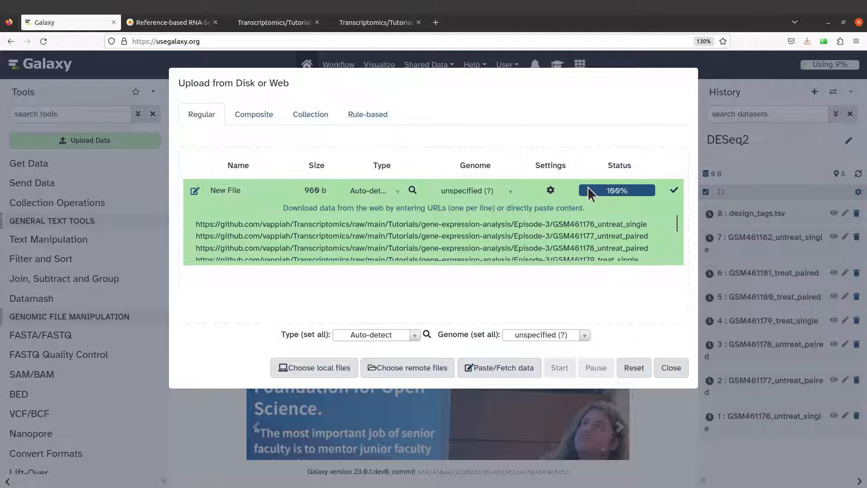
click(678, 369)
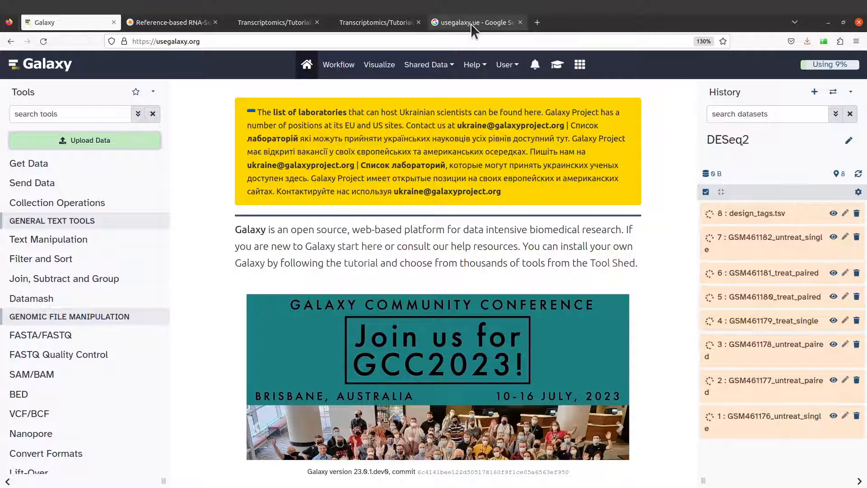
Load usegalaxy.eu in the other browser page, compare it with usegalaxy.org, and return to the usegalaxy.org DESeq2 history.
click(471, 23)
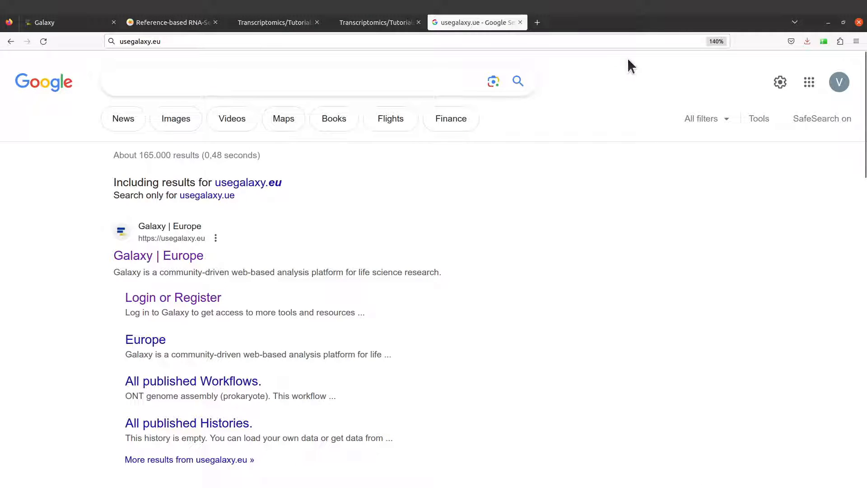
click(626, 41)
key(Return)
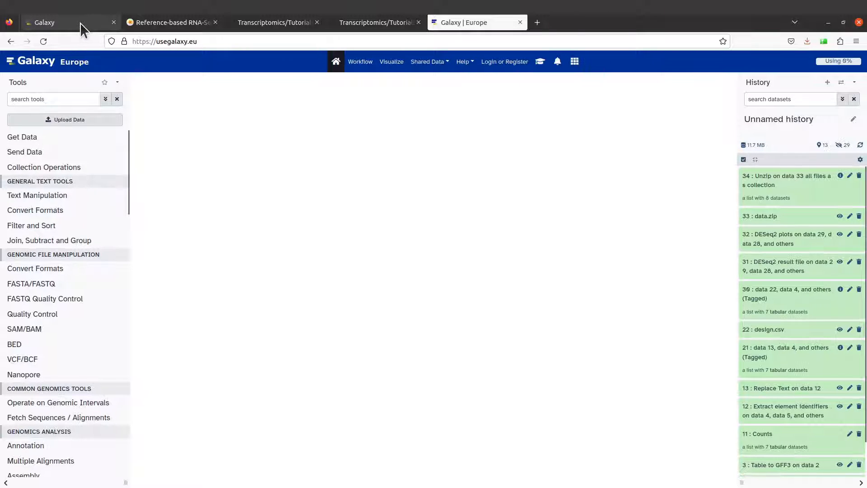
click(80, 22)
click(467, 23)
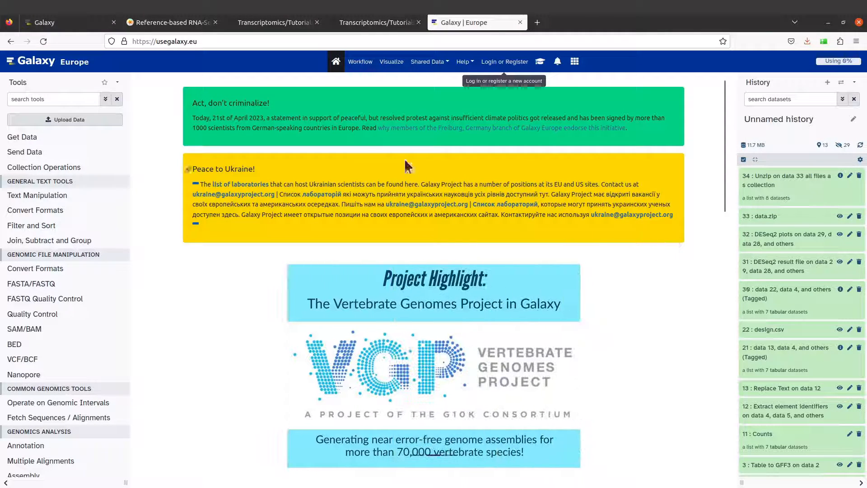
click(70, 20)
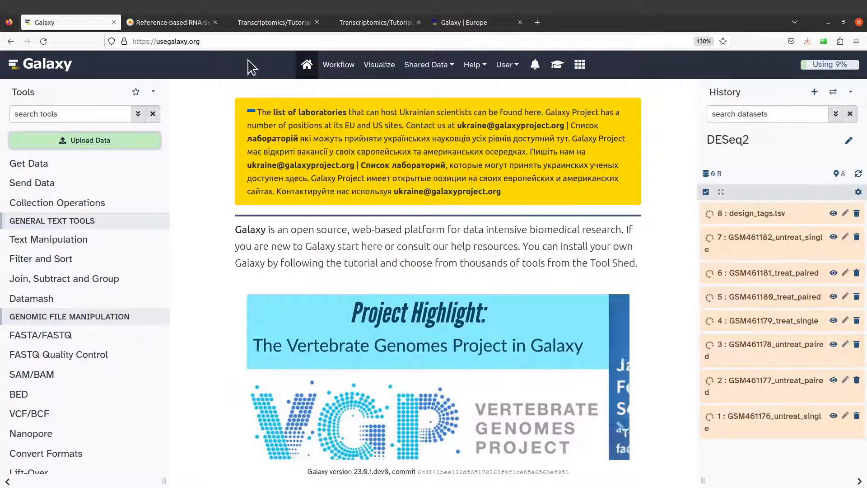
click(478, 28)
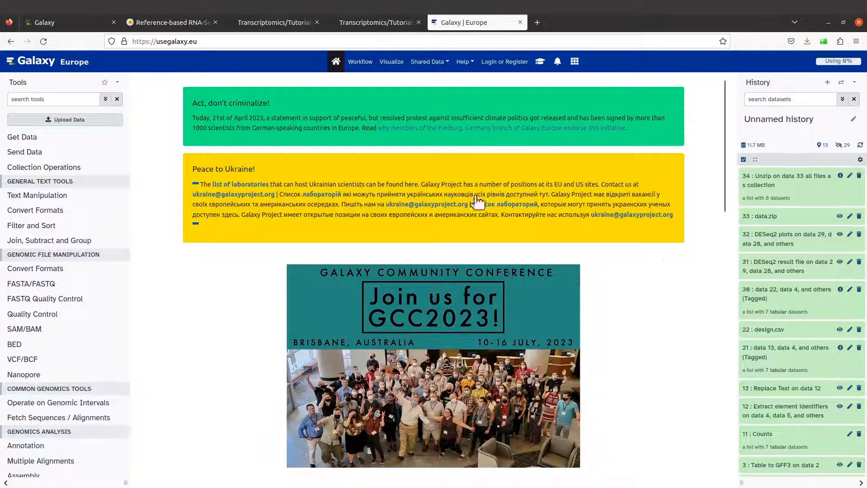
click(58, 22)
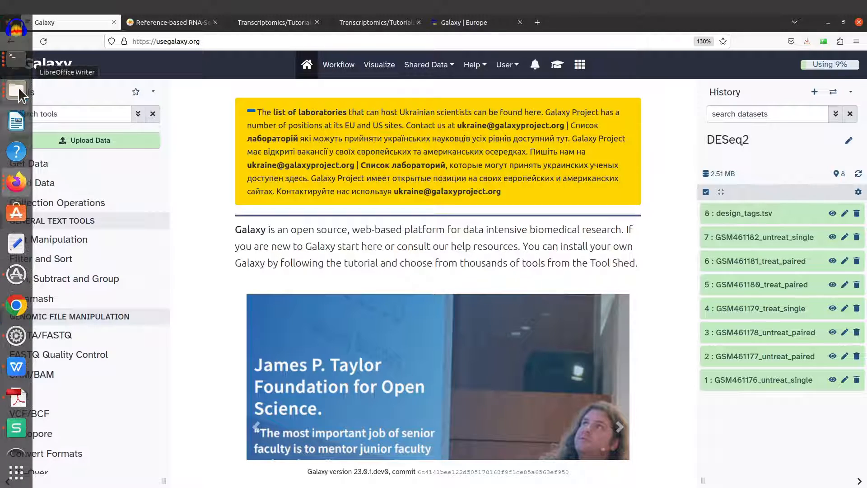
Switch to the file manager's counts folder and inspect GSM461176_untreat_single in the text editor, closing it when done.
click(17, 91)
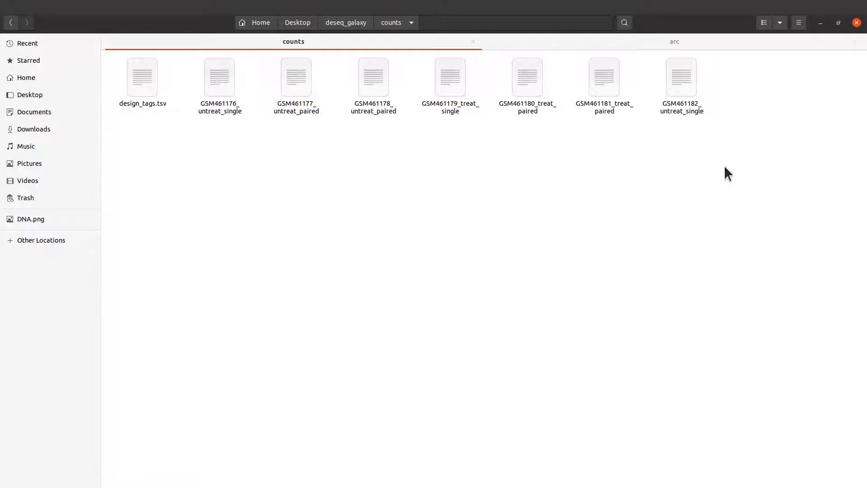
drag(767, 123, 208, 88)
click(224, 129)
double_click(223, 101)
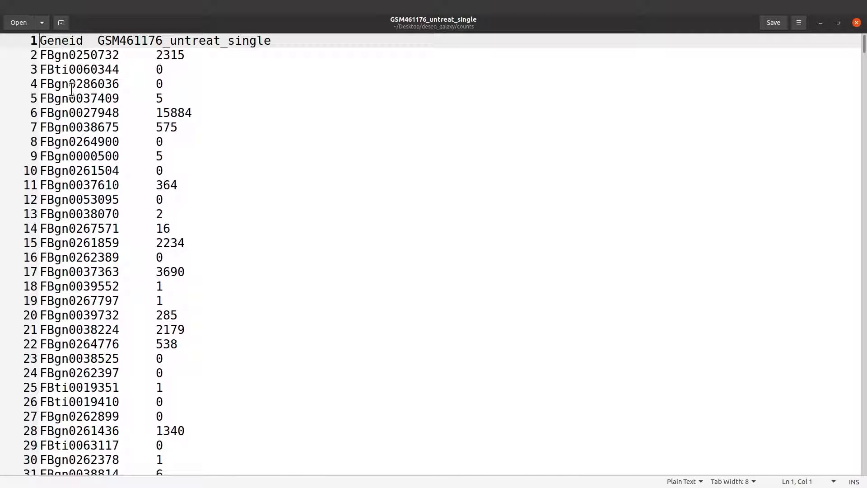
click(857, 23)
click(320, 211)
Open GSM461176_untreat_single in WPS Spreadsheets, fit column B to its contents, and minimize the window after checking the gene ID column.
right_click(226, 91)
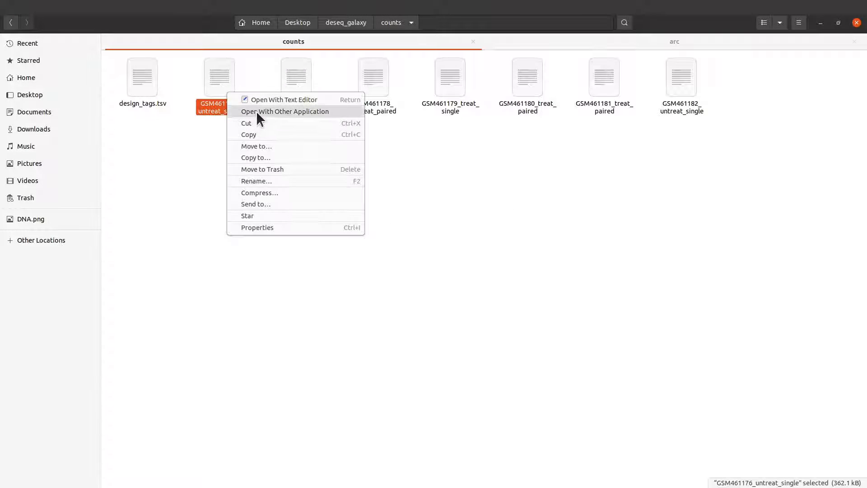
click(257, 111)
click(515, 167)
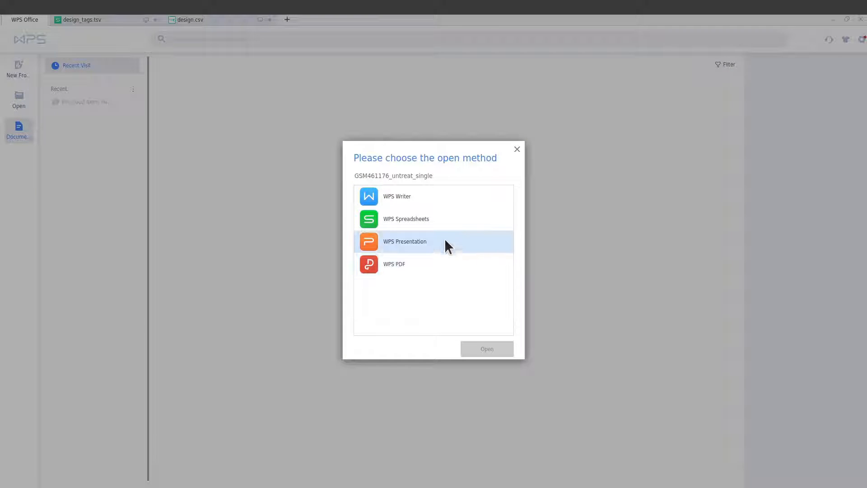
click(436, 221)
double_click(435, 221)
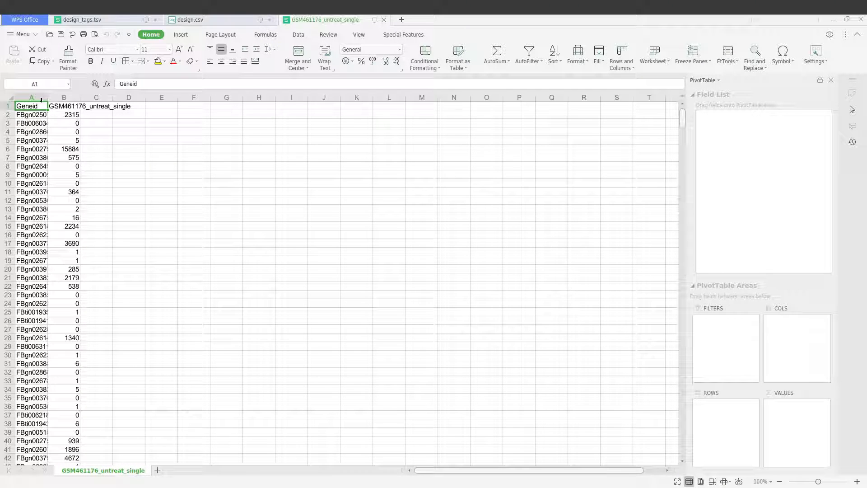
double_click(81, 98)
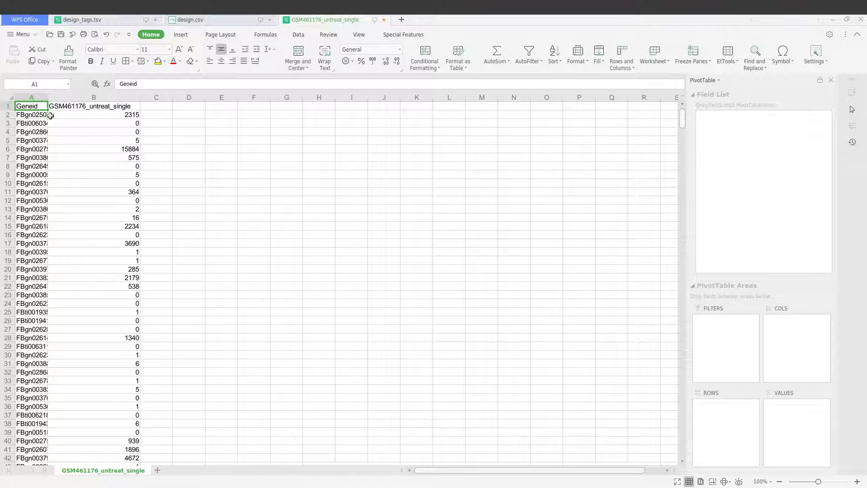
click(66, 97)
click(36, 97)
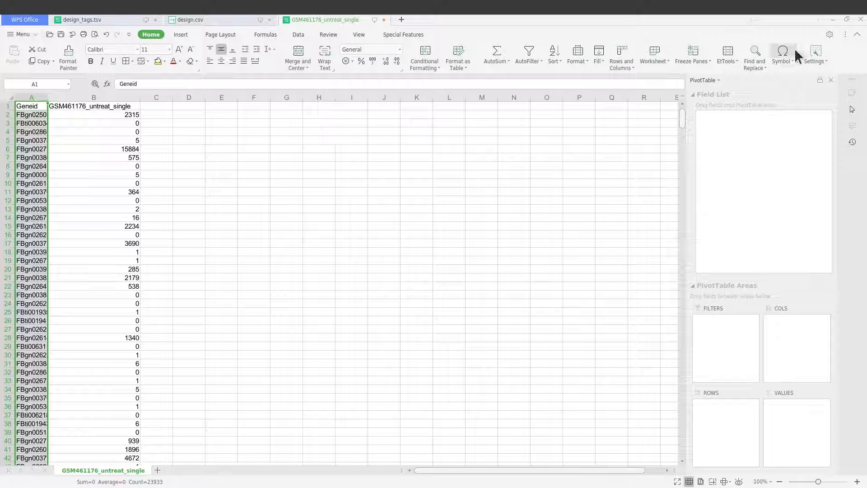
click(834, 19)
Open design_tags.tsv from the counts folder in WPS 2019 and narrow column A.
click(138, 84)
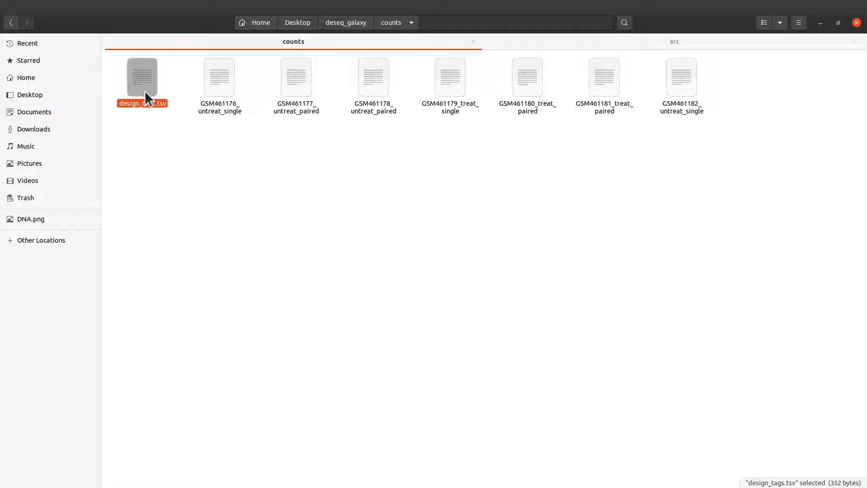
right_click(145, 94)
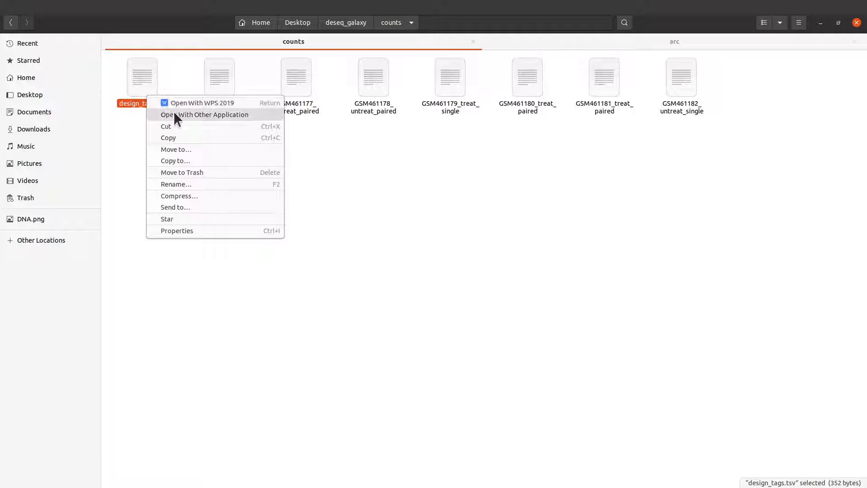
click(192, 103)
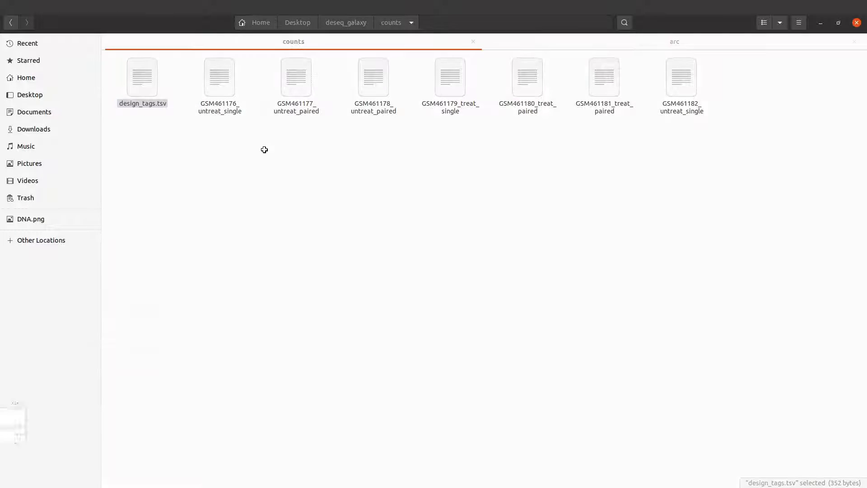
click(373, 240)
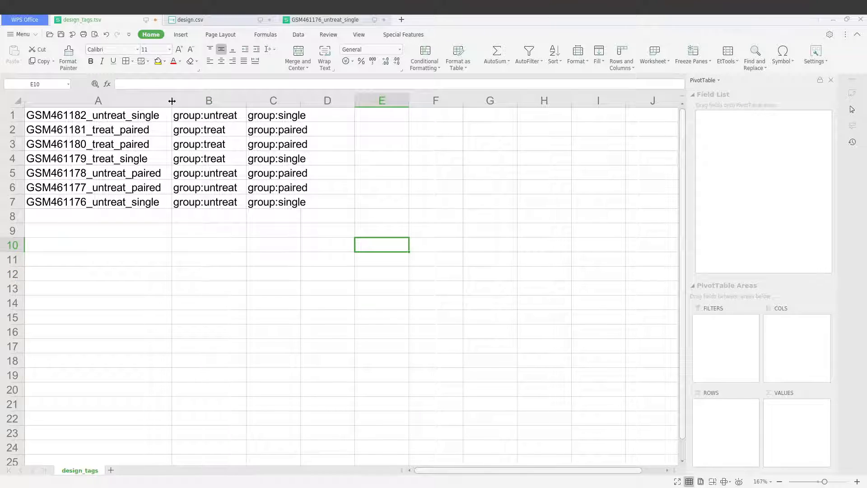
drag(172, 101, 127, 98)
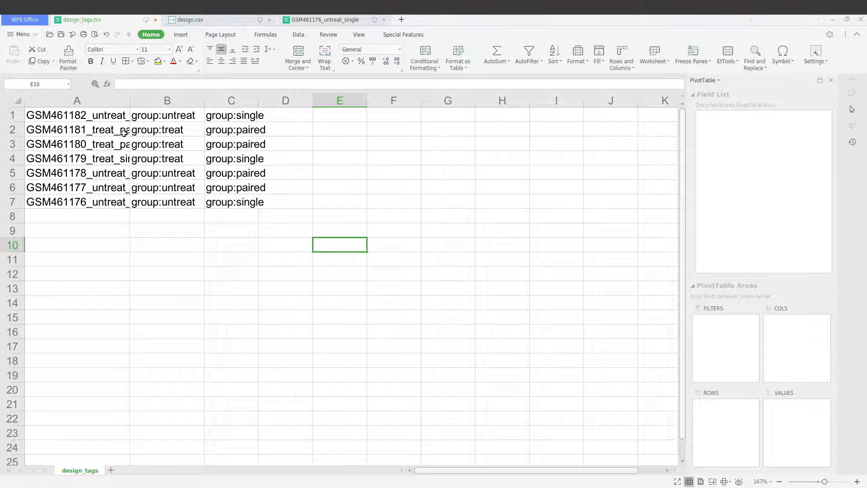
Switch to design.csv and examine its SampleID, Treatment and Sequencing columns.
click(232, 22)
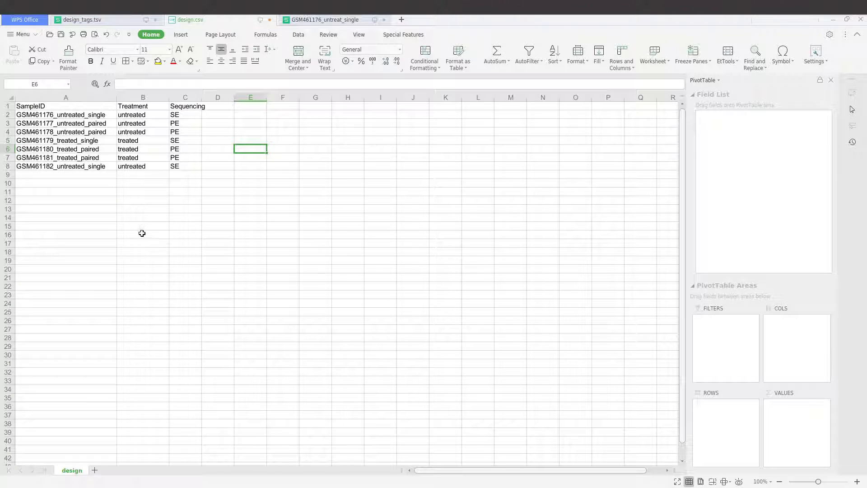
click(142, 233)
click(68, 97)
click(140, 98)
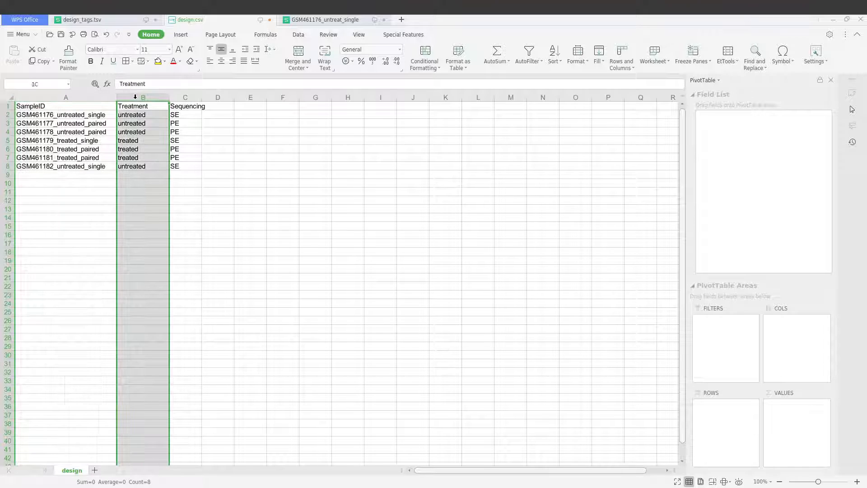
click(183, 103)
click(184, 97)
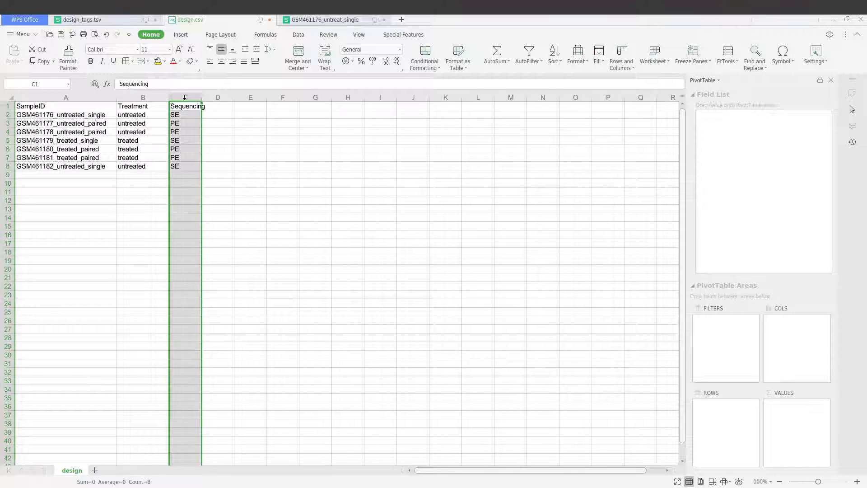
Compare the sample names and group tags in design_tags.tsv with the design table in design.csv.
click(83, 20)
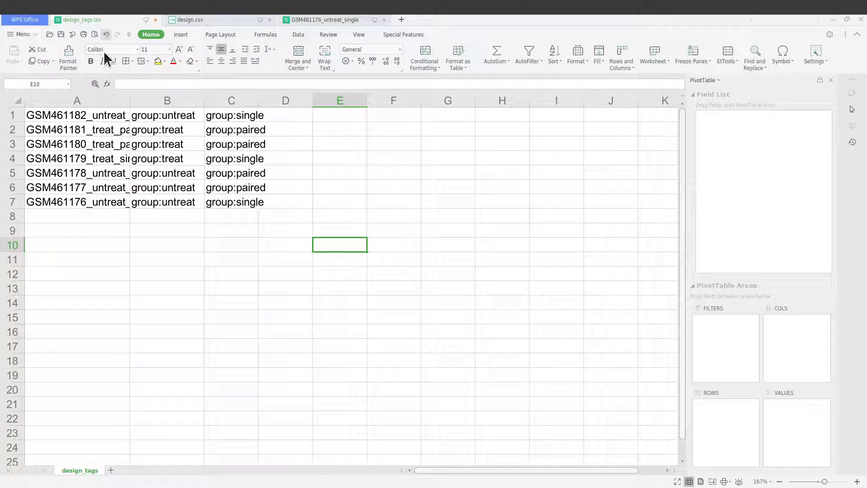
click(105, 132)
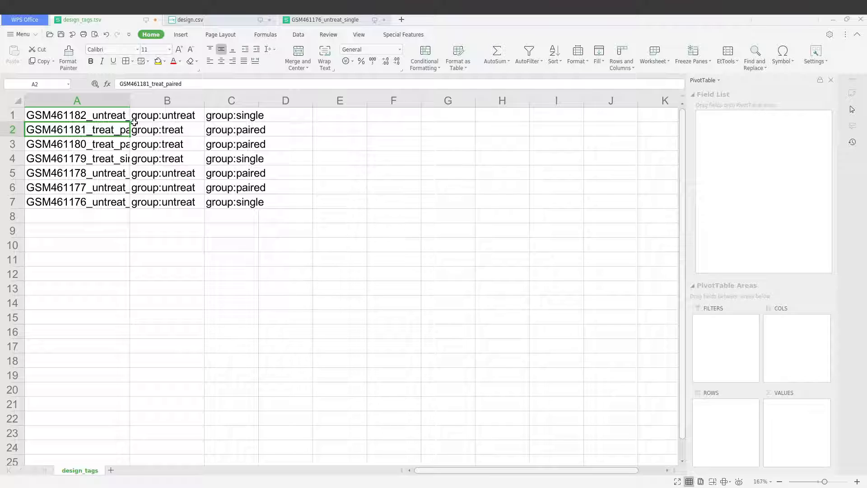
click(199, 19)
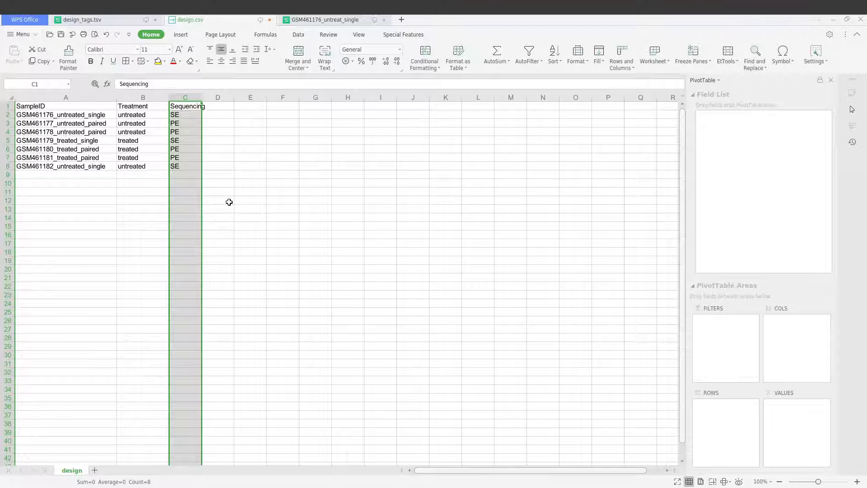
click(235, 190)
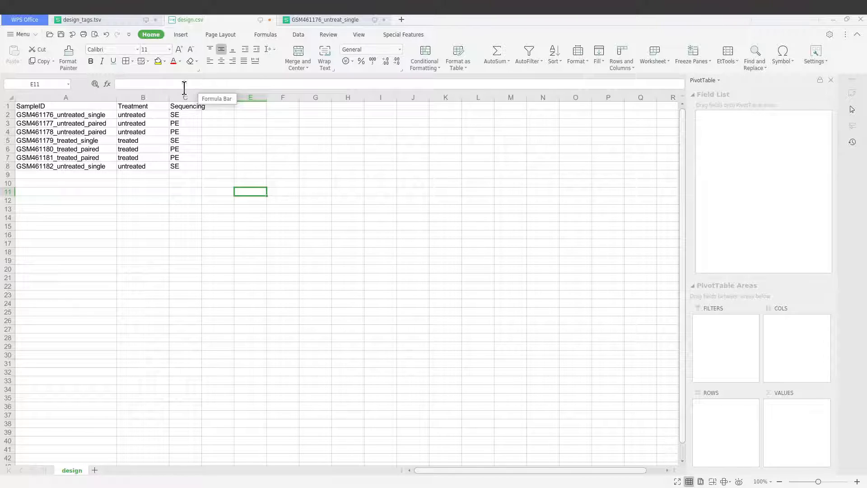
Examine the sample names in A2:A8 of design.csv and the Treatment heading in B1.
click(272, 150)
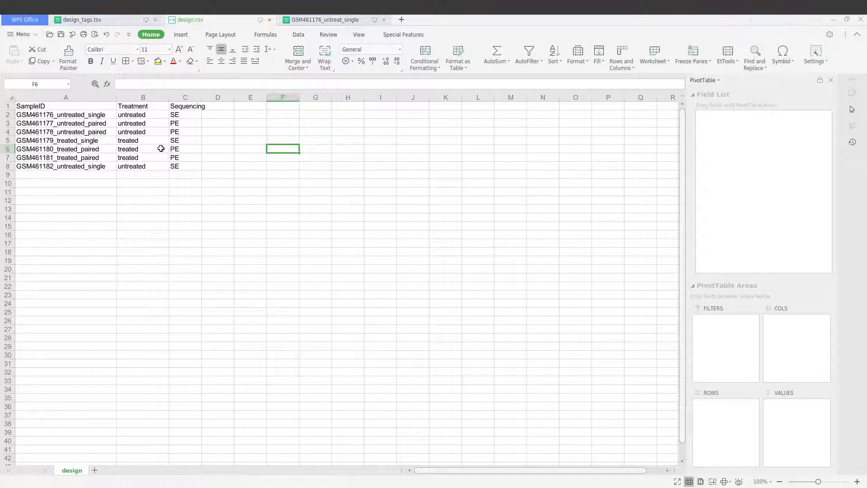
click(57, 113)
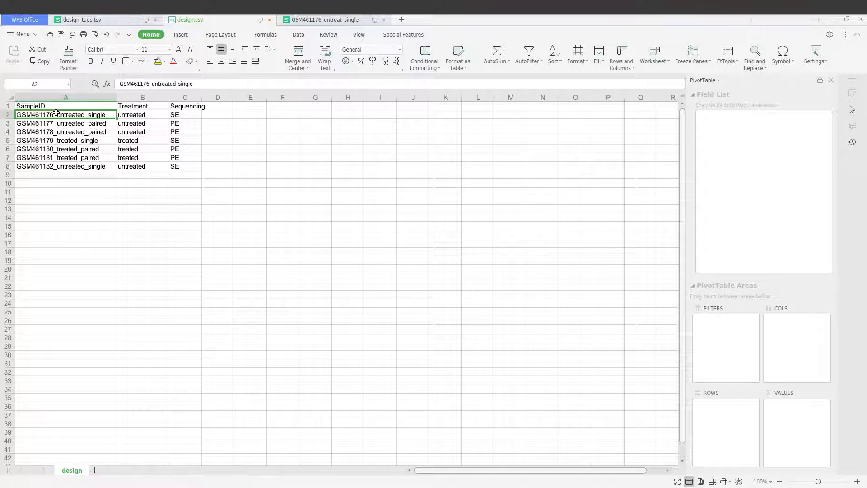
drag(58, 113, 80, 165)
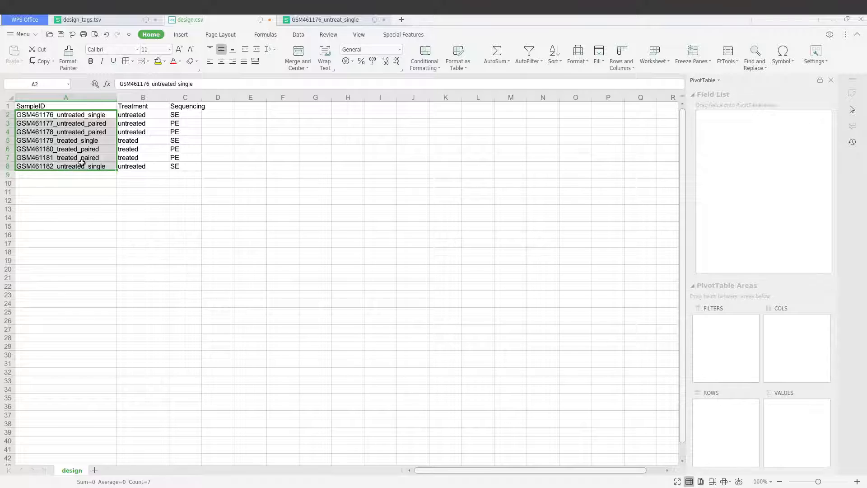
click(139, 107)
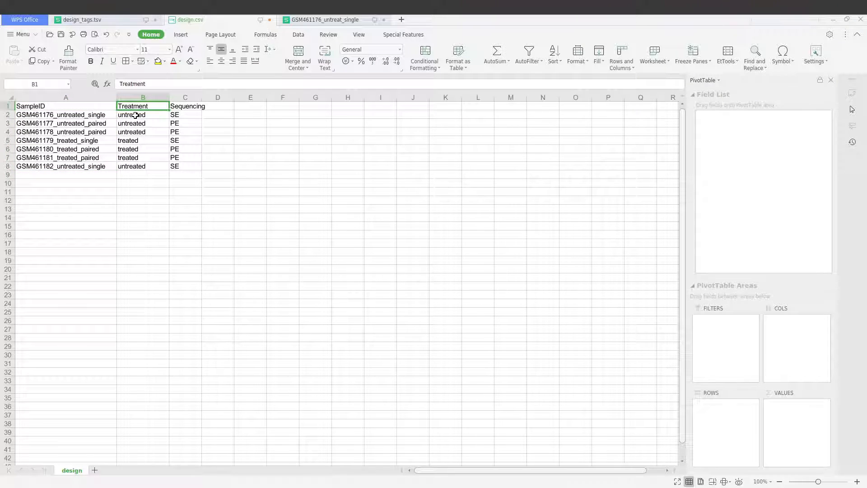
Examine the Treatment values in B2:B8 and the Sequencing values in column C of design.csv.
click(136, 115)
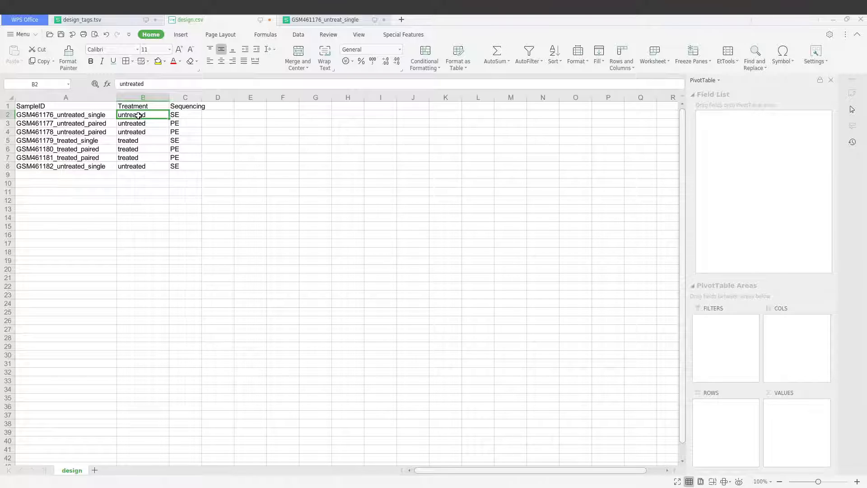
click(140, 128)
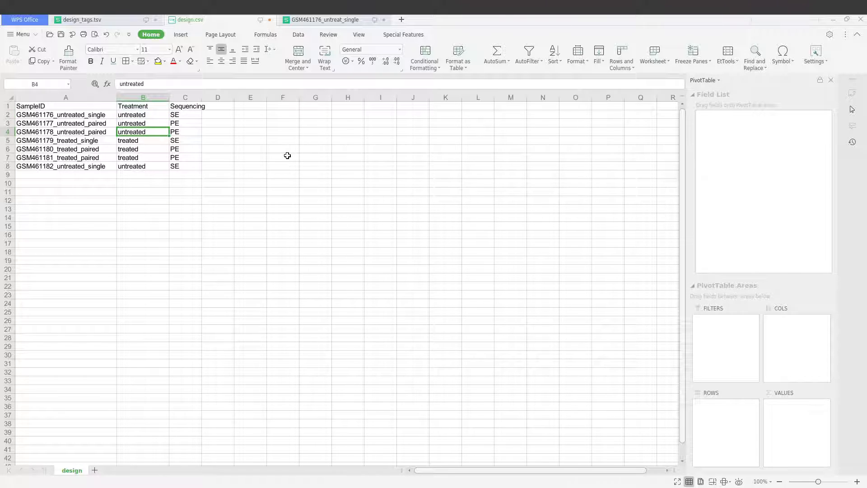
click(136, 115)
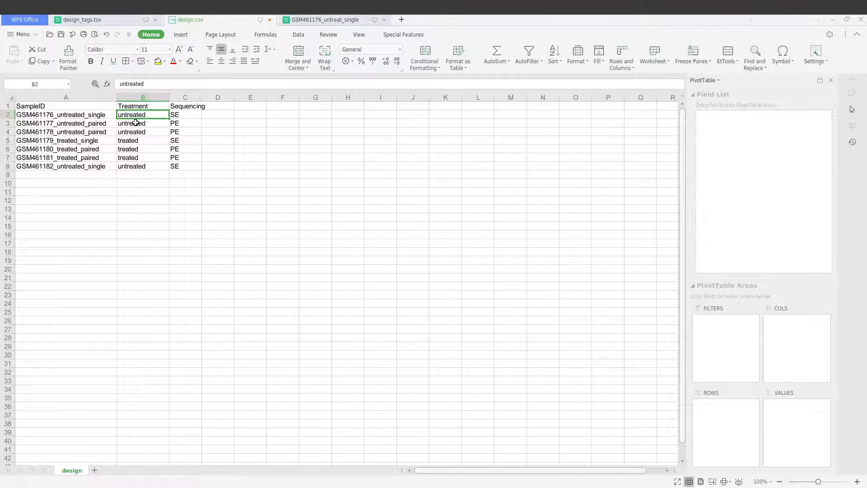
click(129, 165)
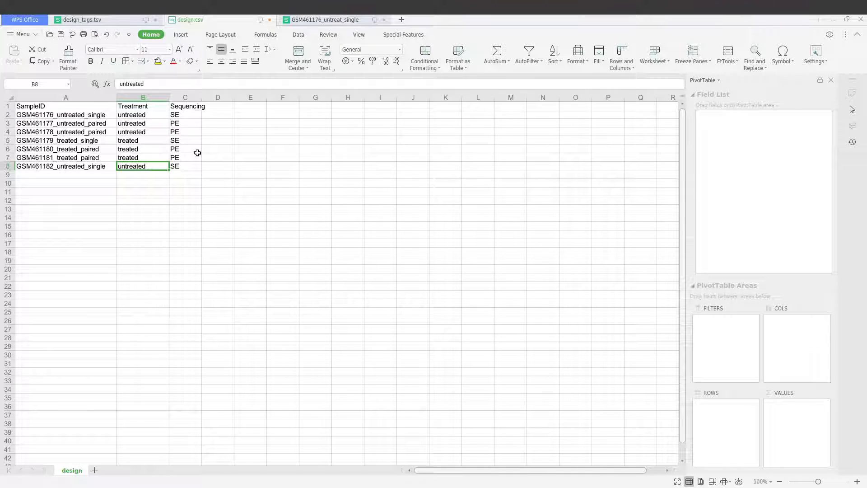
click(181, 95)
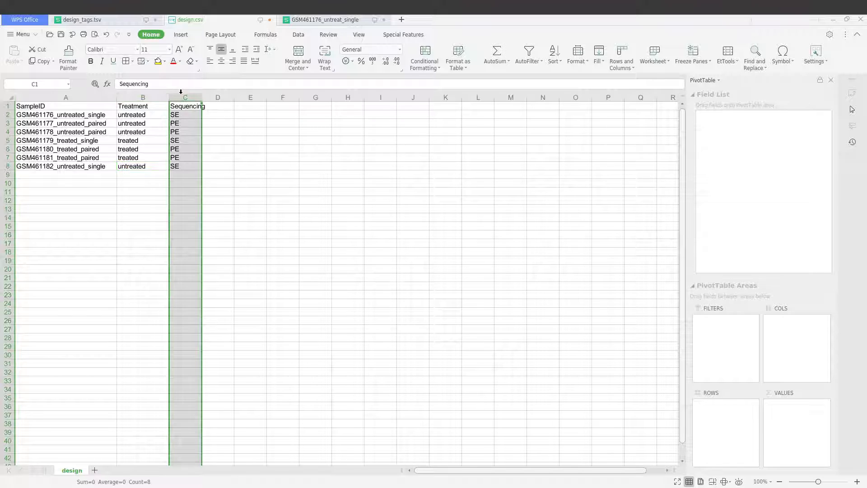
click(244, 114)
click(191, 108)
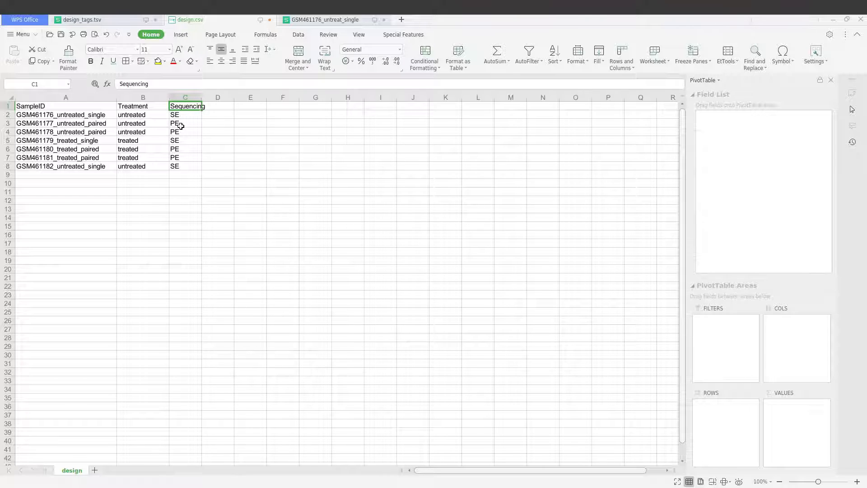
click(180, 126)
Review the SampleID, Treatment and Sequencing columns of design.csv as whole columns.
click(154, 97)
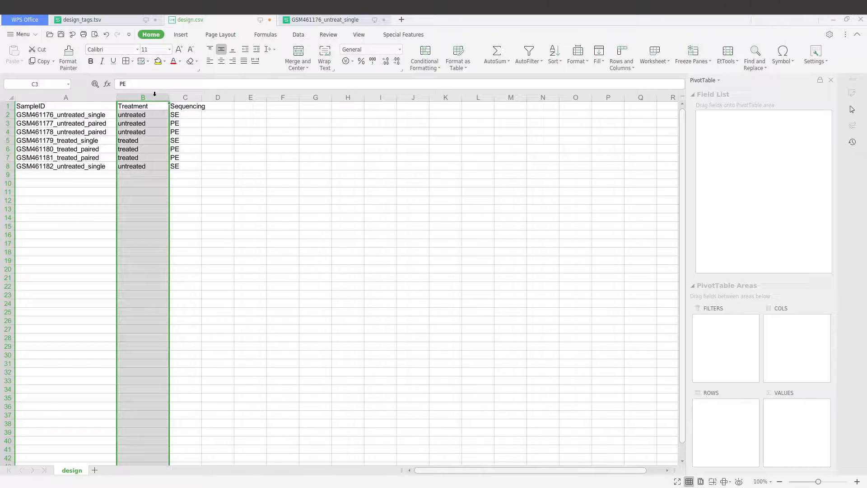
click(228, 140)
click(80, 97)
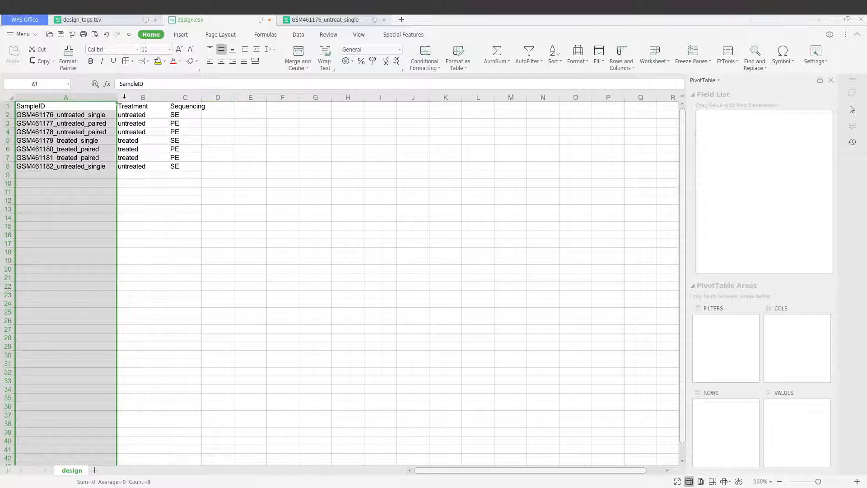
click(145, 97)
click(185, 98)
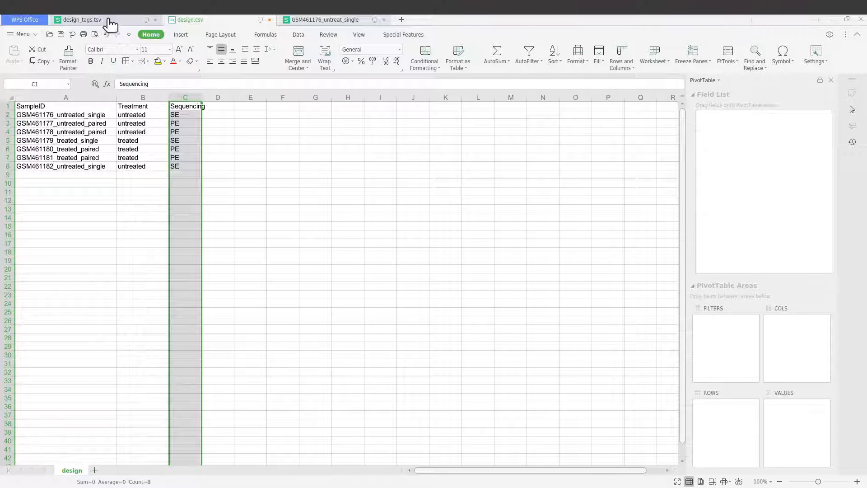
Switch to design_tags.tsv and examine the treatment group tags in column B.
click(110, 25)
click(345, 200)
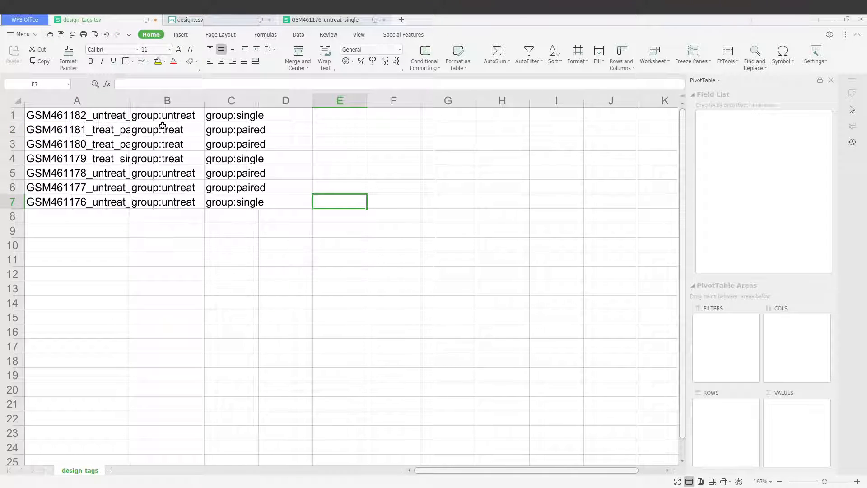
click(135, 100)
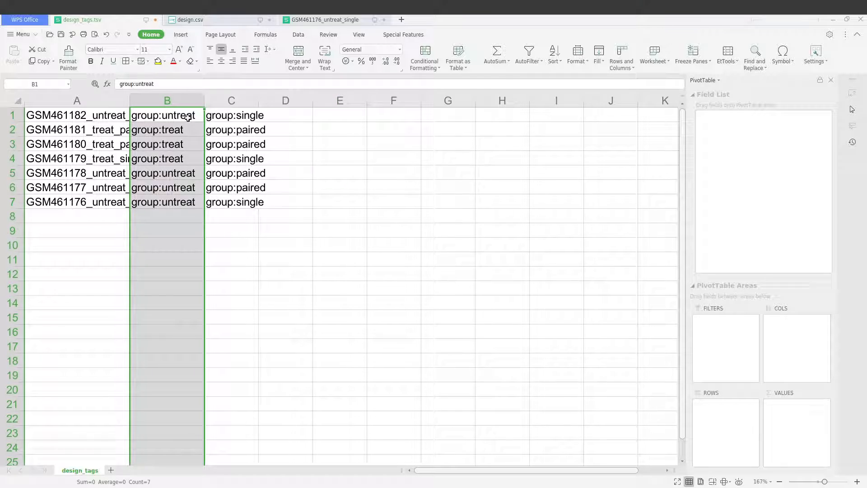
click(151, 117)
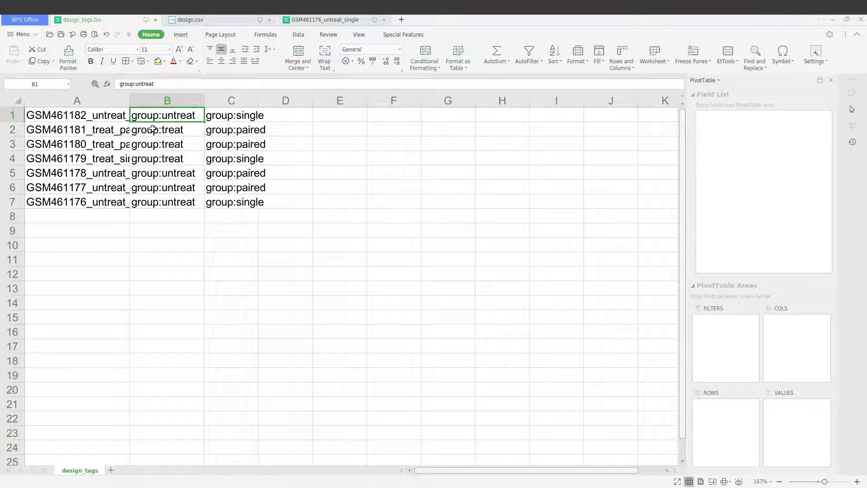
click(161, 131)
Insert an empty row above the first sample row in design_tags.tsv.
click(78, 114)
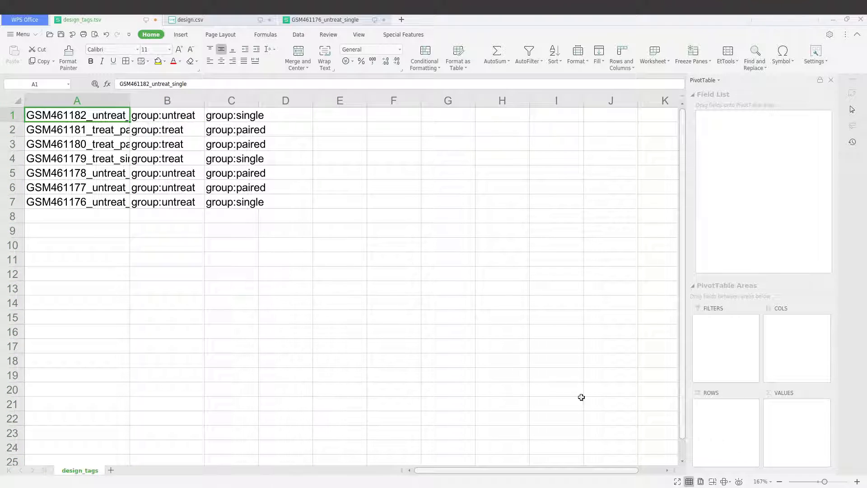
click(14, 115)
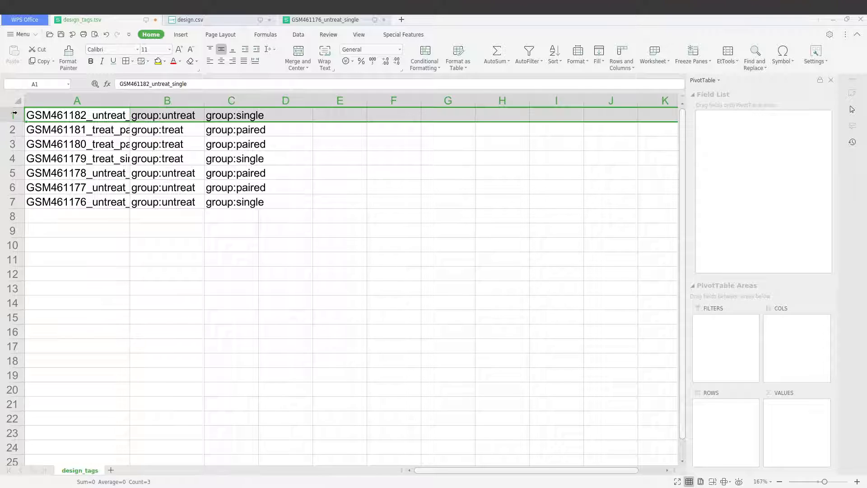
right_click(15, 116)
click(43, 165)
click(338, 216)
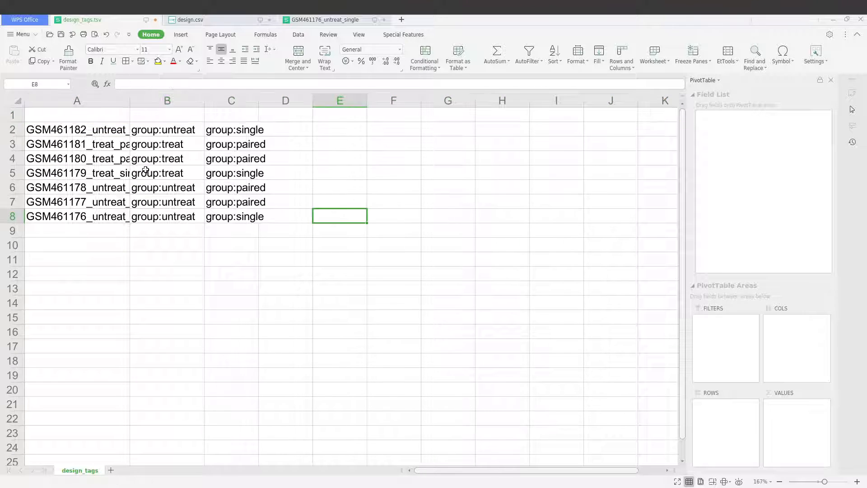
Compare the GSM461182 sample's row in design.csv with its name and group tags in row 2 of design_tags.tsv.
click(102, 131)
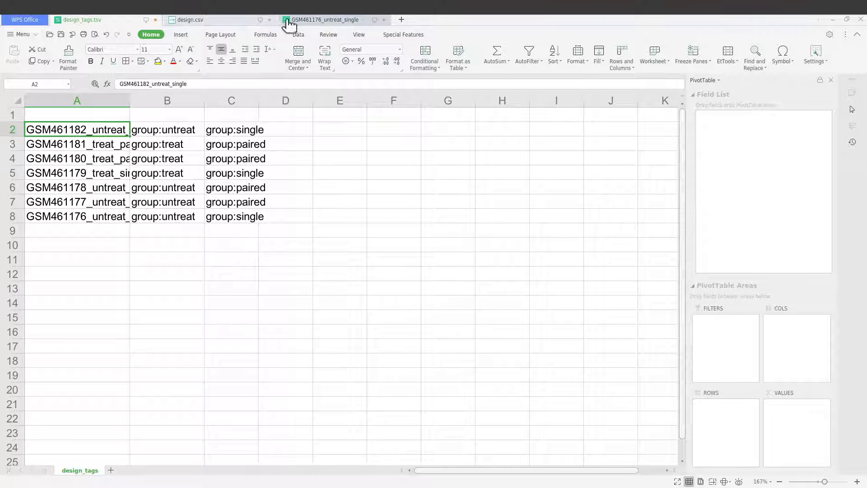
click(217, 19)
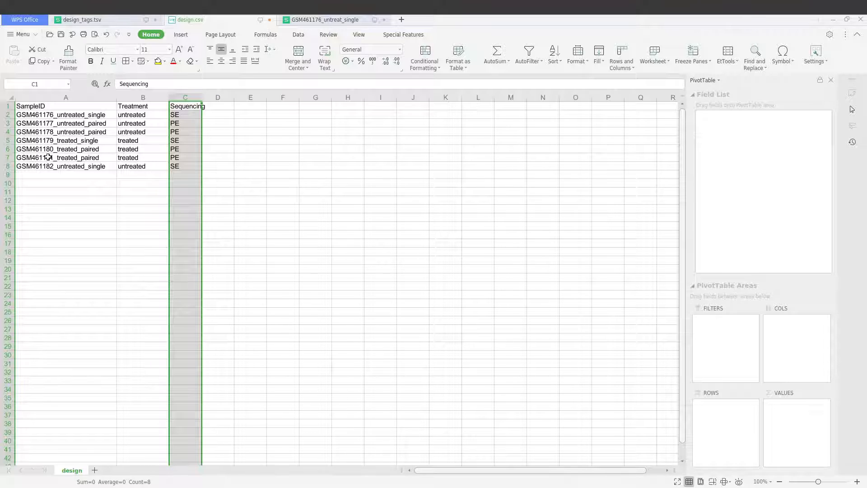
click(8, 166)
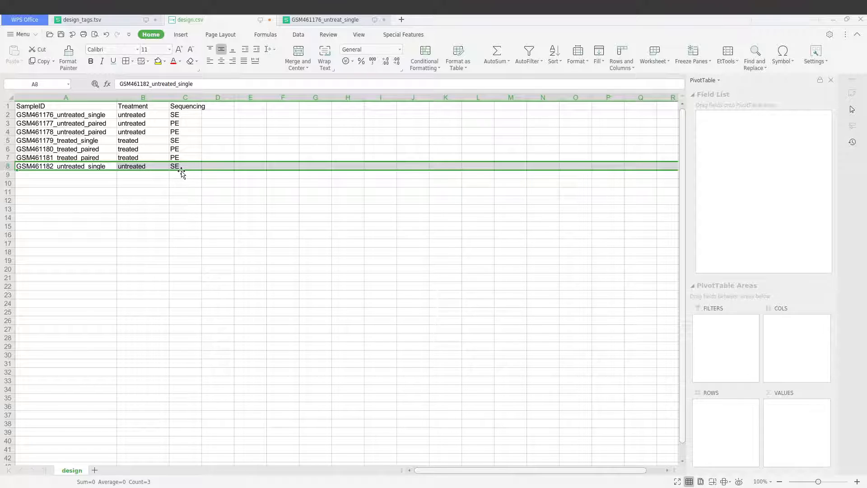
click(104, 20)
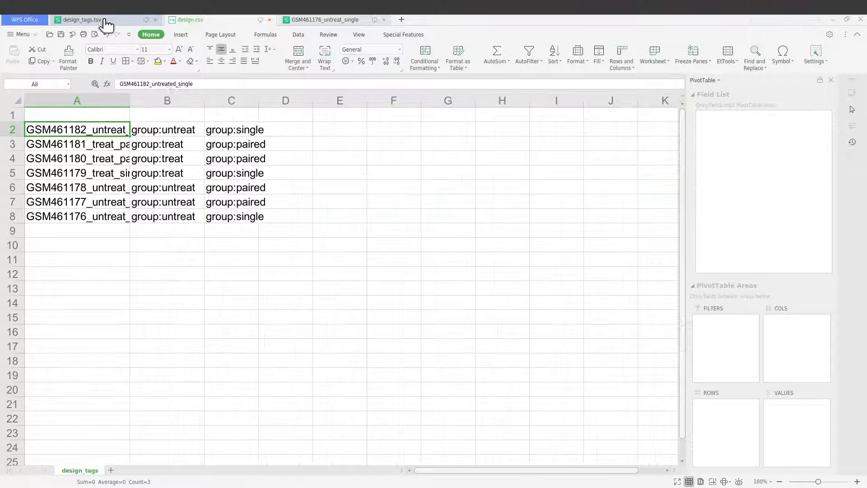
click(158, 130)
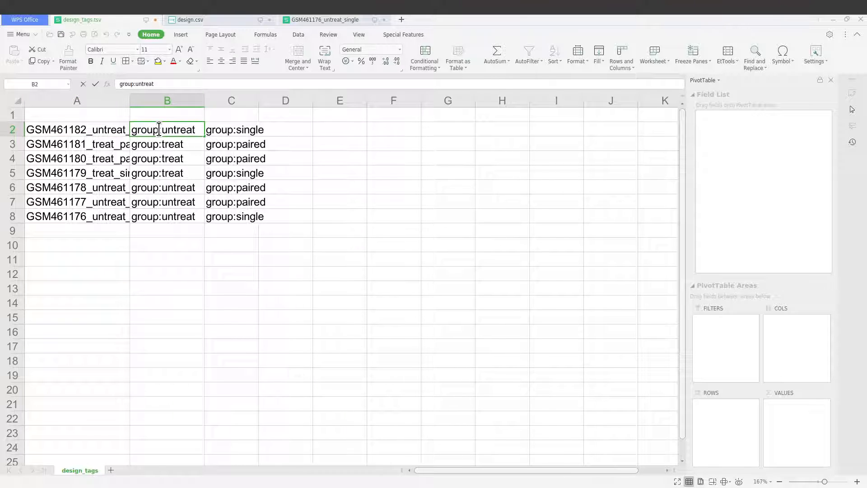
click(340, 171)
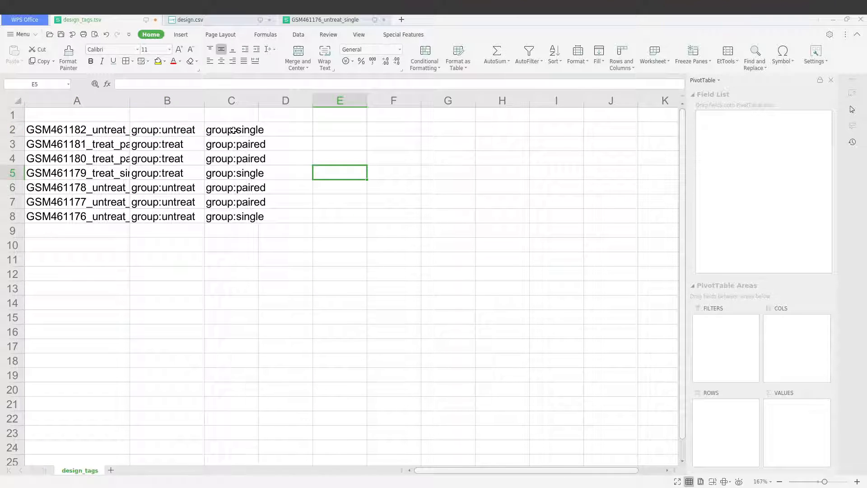
click(233, 131)
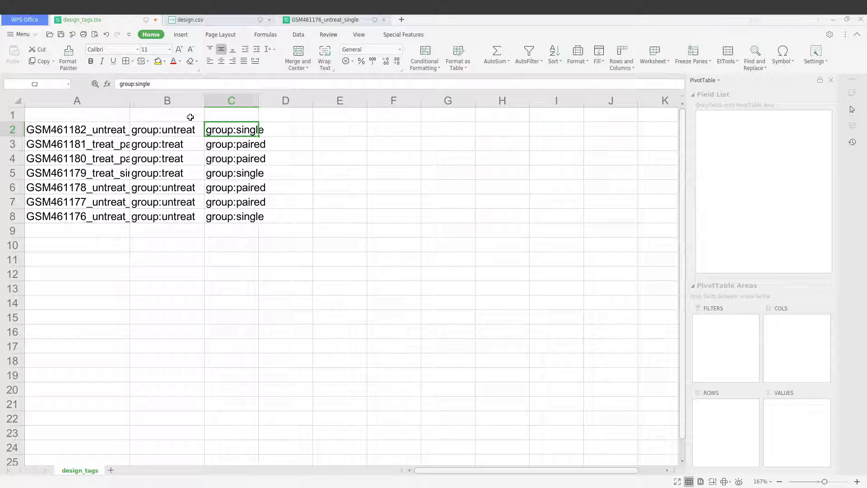
Compare the Treatment and Sequencing columns of design.csv with the group tags in columns B and C of design_tags.tsv.
click(192, 20)
click(148, 97)
click(196, 99)
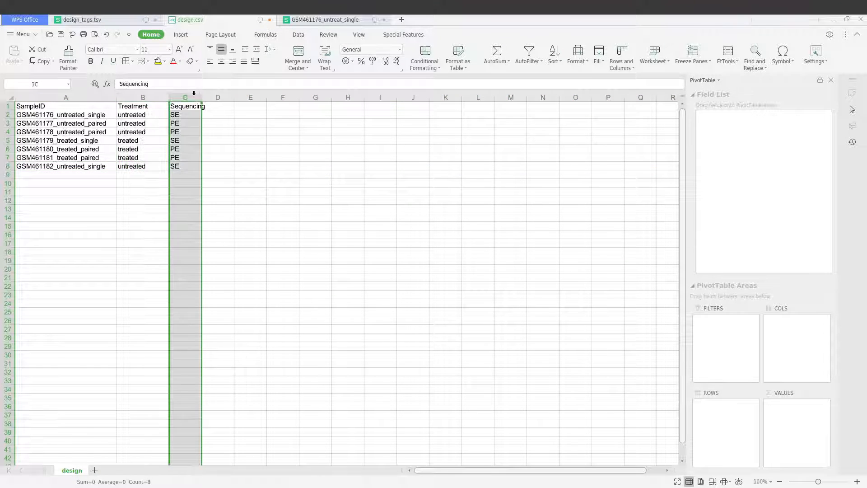
click(146, 98)
click(179, 97)
click(143, 97)
click(106, 20)
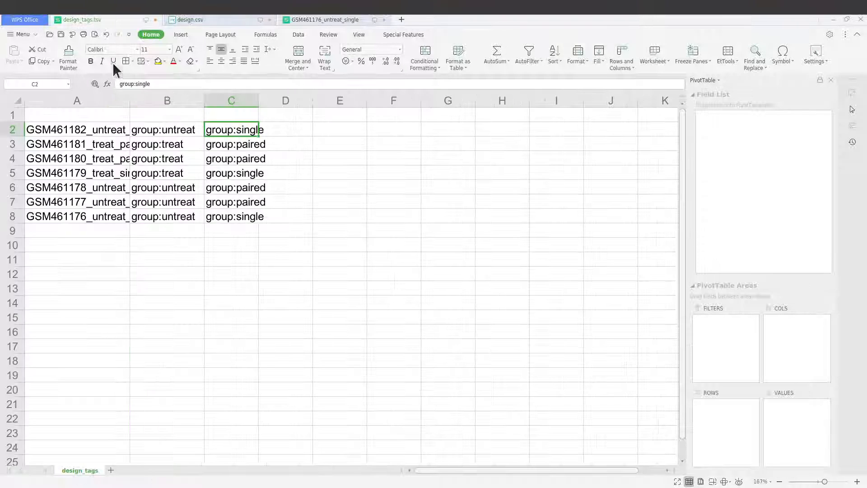
click(168, 100)
click(231, 101)
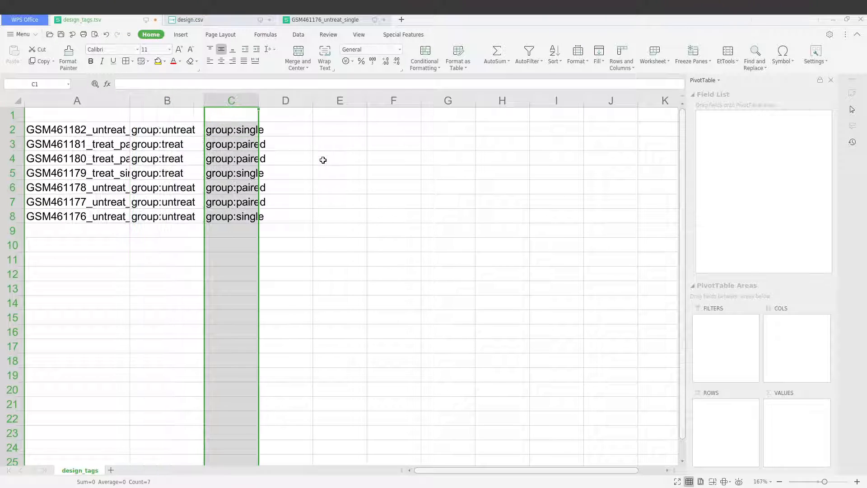
click(201, 20)
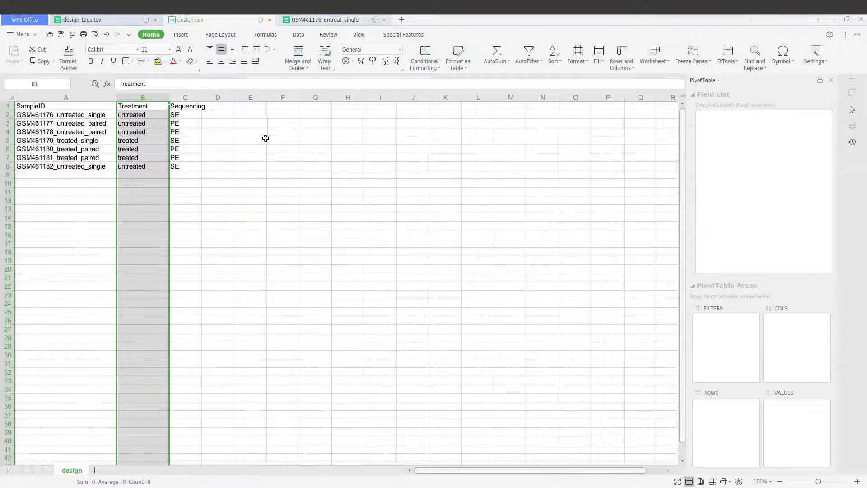
click(111, 21)
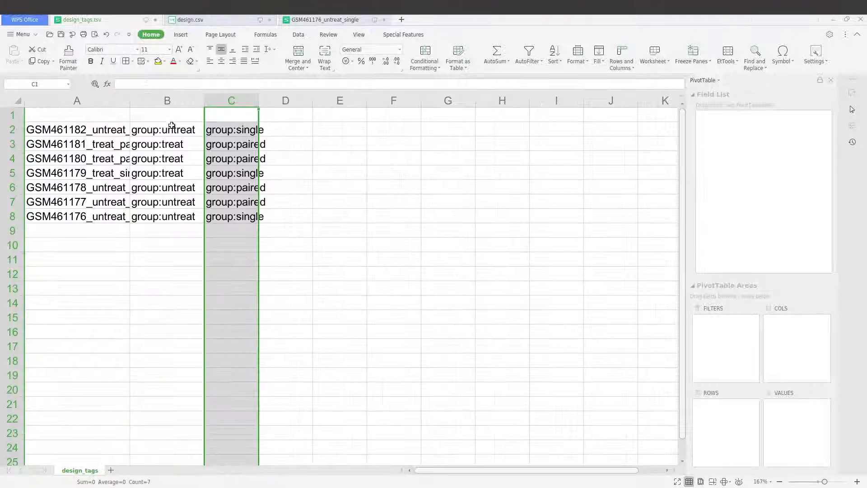
click(378, 235)
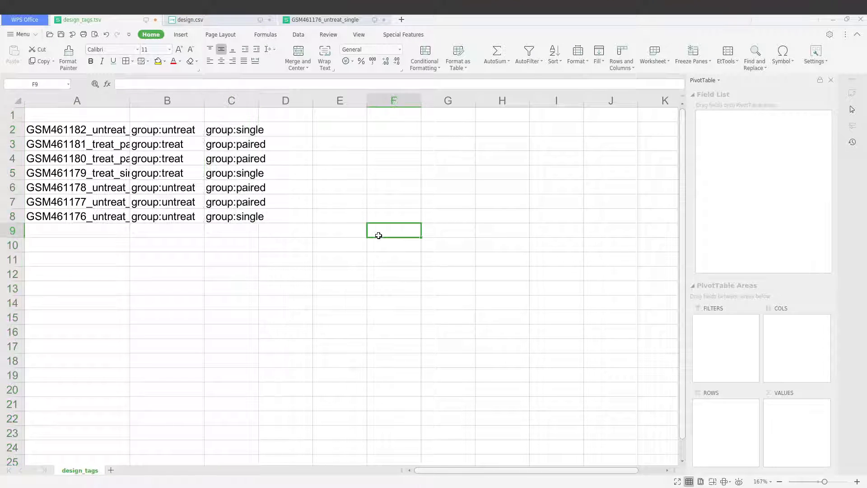
click(322, 288)
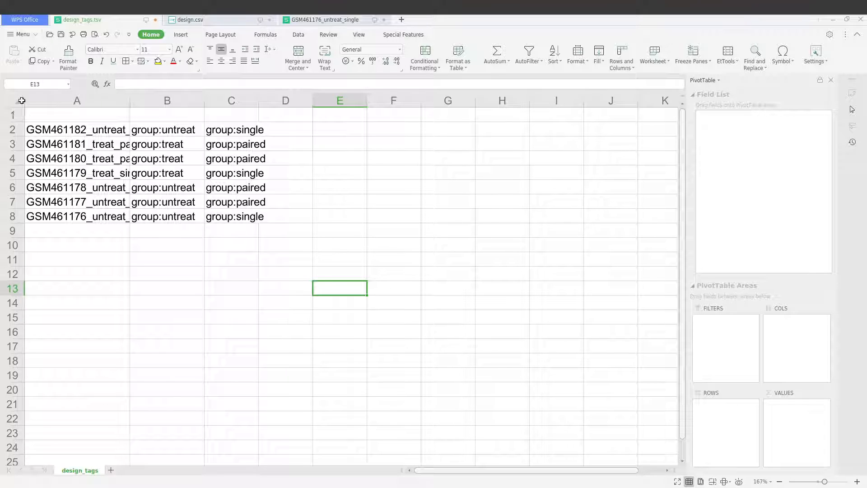
click(15, 115)
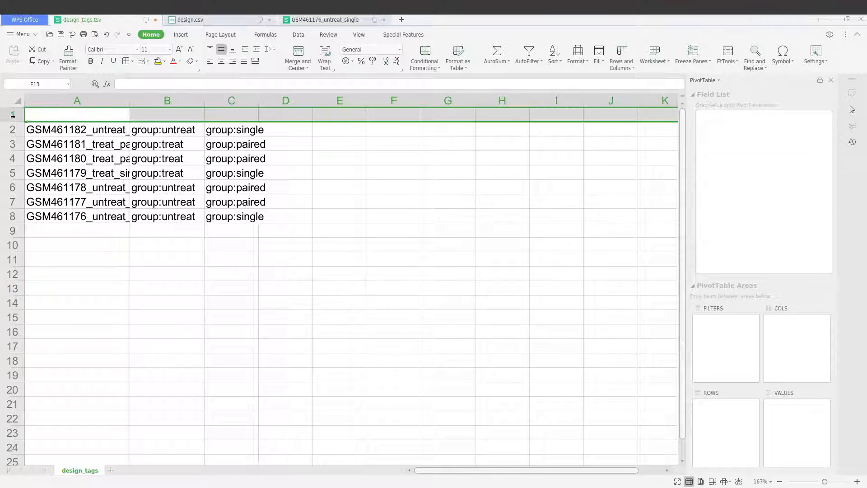
right_click(15, 115)
click(300, 224)
click(358, 362)
click(272, 299)
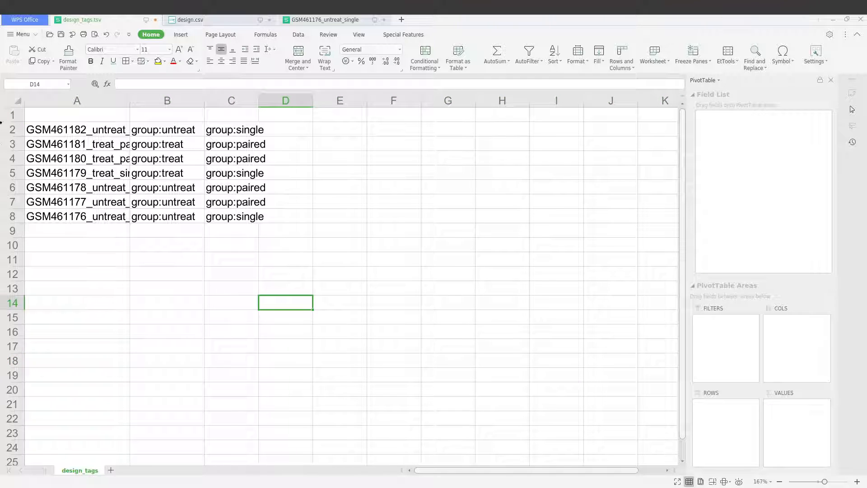
Switch to the file manager to review the seven GSM count files in the counts folder, and return to the Galaxy history in Firefox.
click(16, 91)
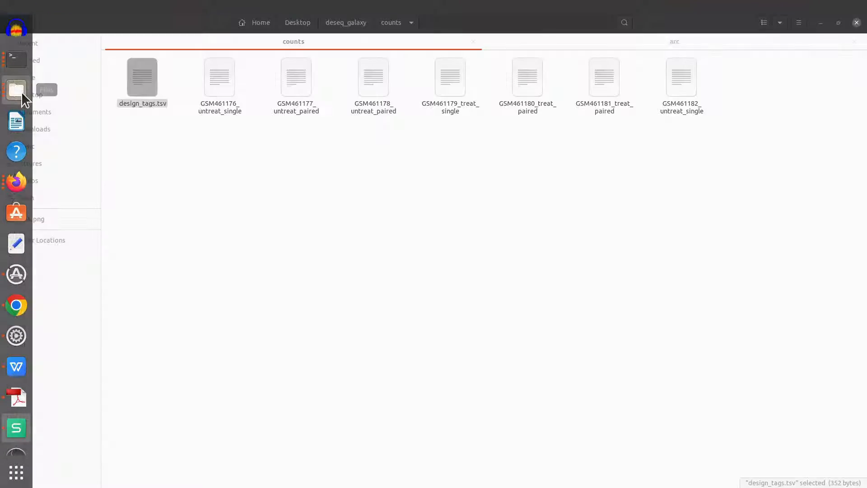
click(256, 202)
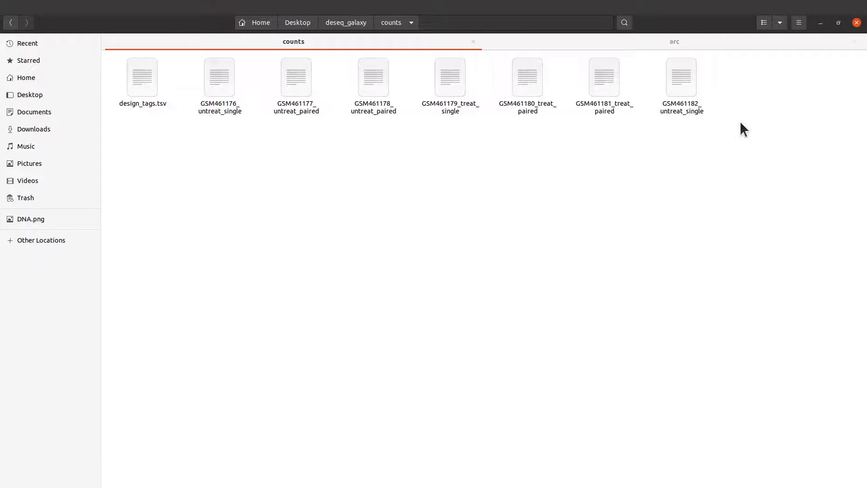
drag(741, 124, 223, 106)
click(287, 163)
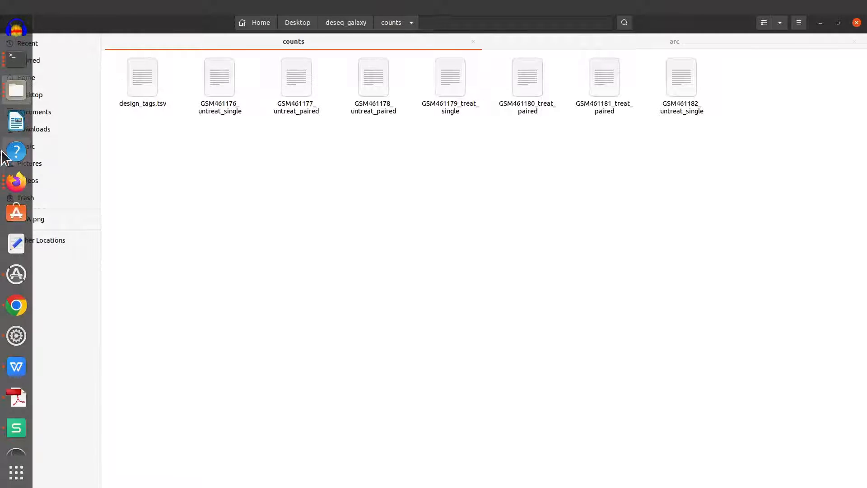
click(17, 183)
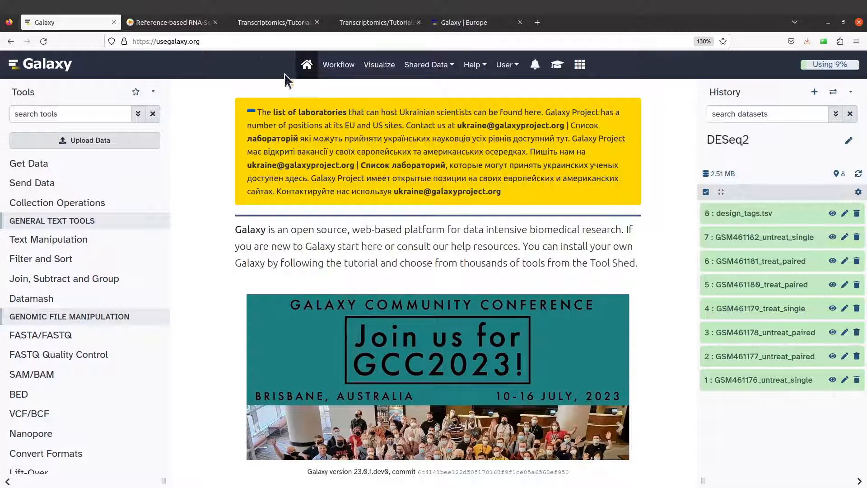
Review the Galaxy training tutorial's instructions for importing the count files and creating a collection list from them.
click(179, 24)
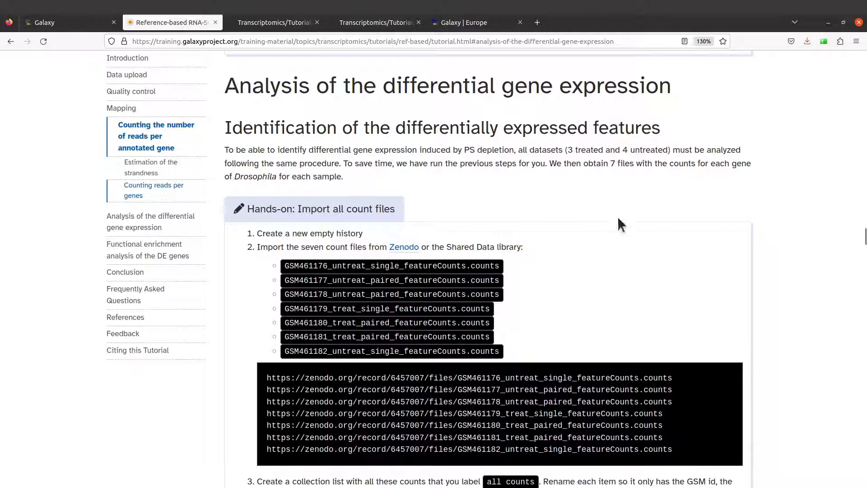
scroll(378, 109, down, 3)
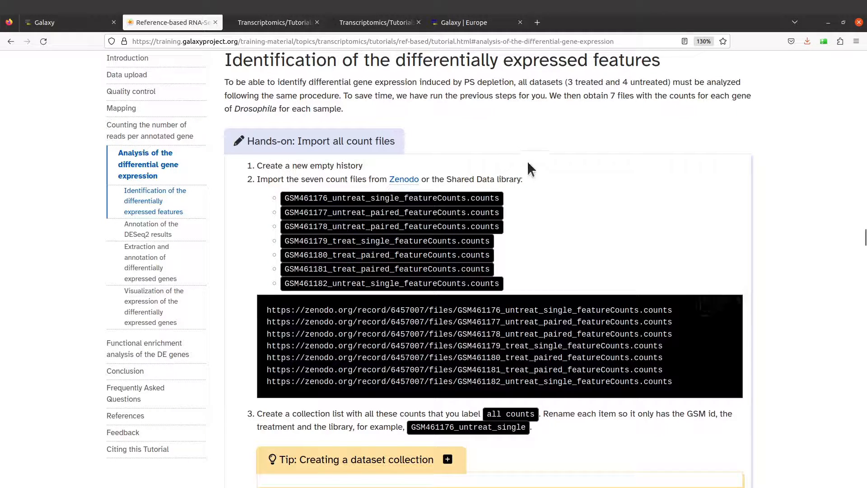
scroll(497, 253, down, 4)
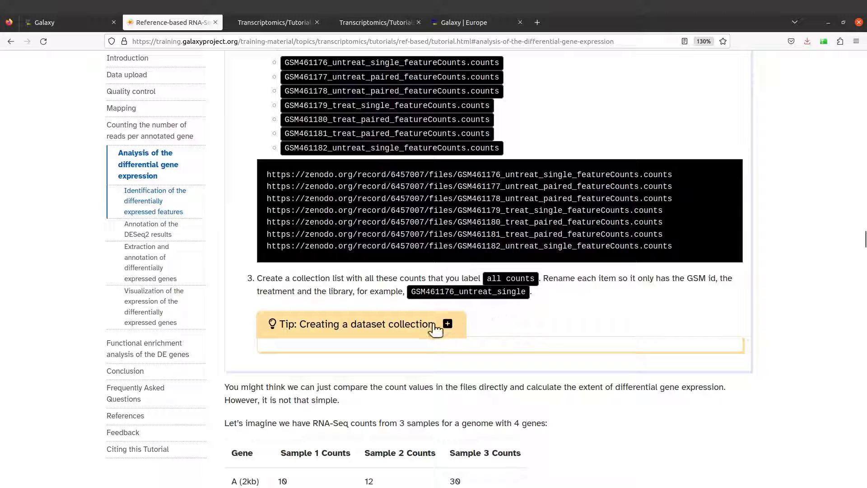
scroll(434, 320, down, 3)
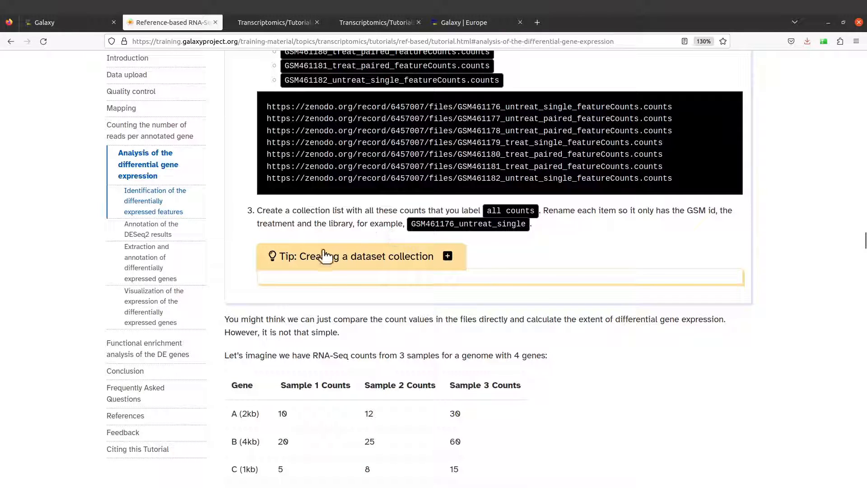
scroll(370, 266, up, 3)
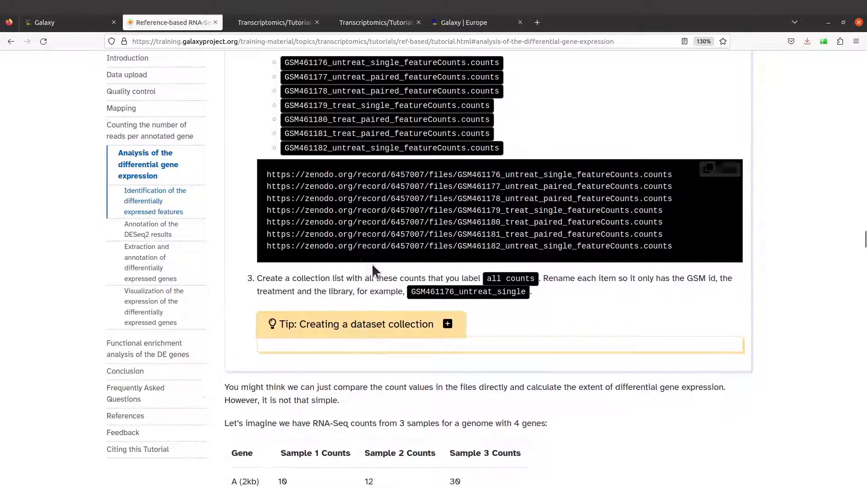
scroll(398, 323, up, 3)
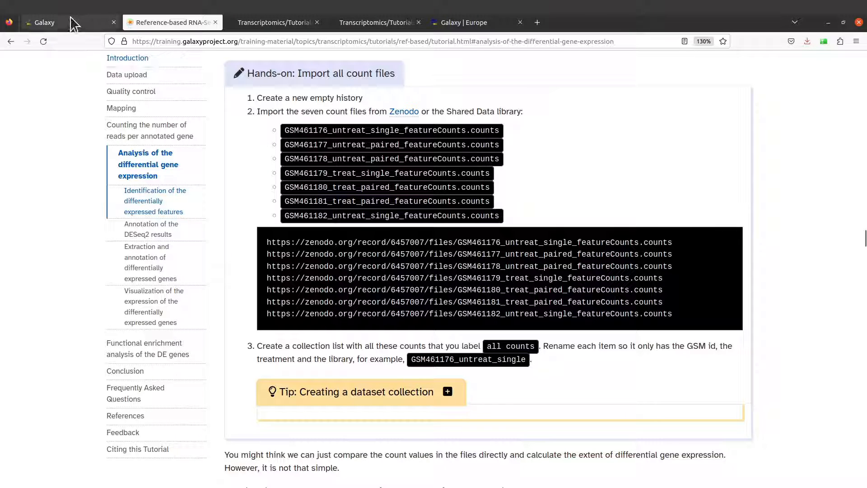
Return to the DESeq2 history in Galaxy and select the seven GSM count datasets, leaving design_tags.tsv unselected.
click(65, 28)
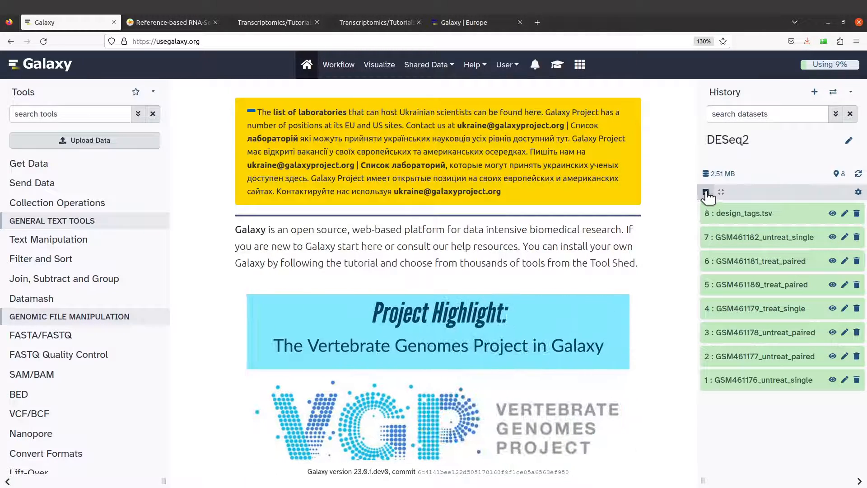
click(706, 193)
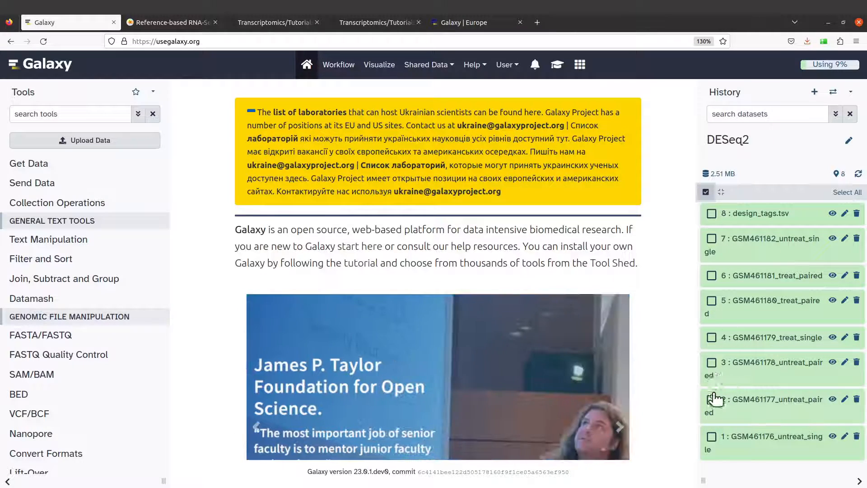
click(712, 239)
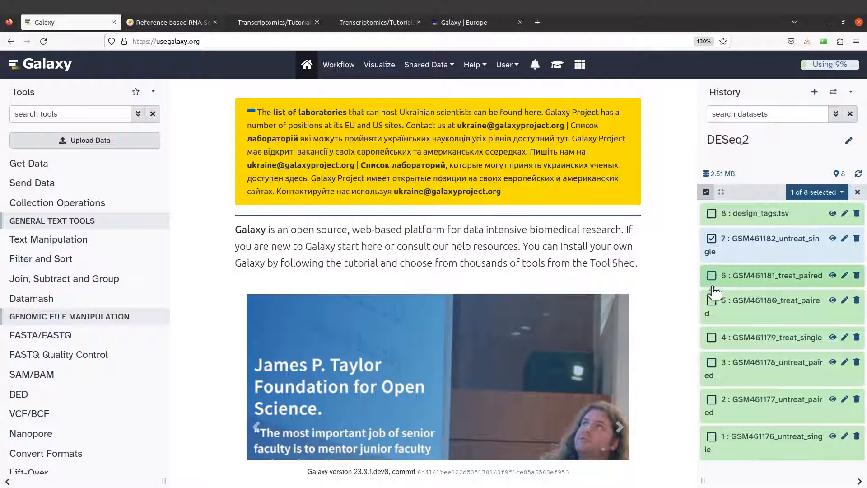
click(712, 277)
click(712, 301)
click(712, 338)
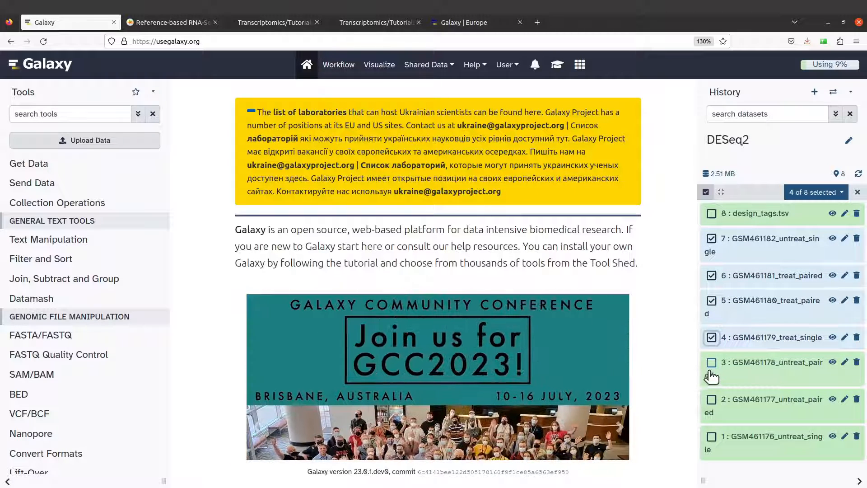
click(711, 371)
click(712, 364)
scroll(718, 433, down, 2)
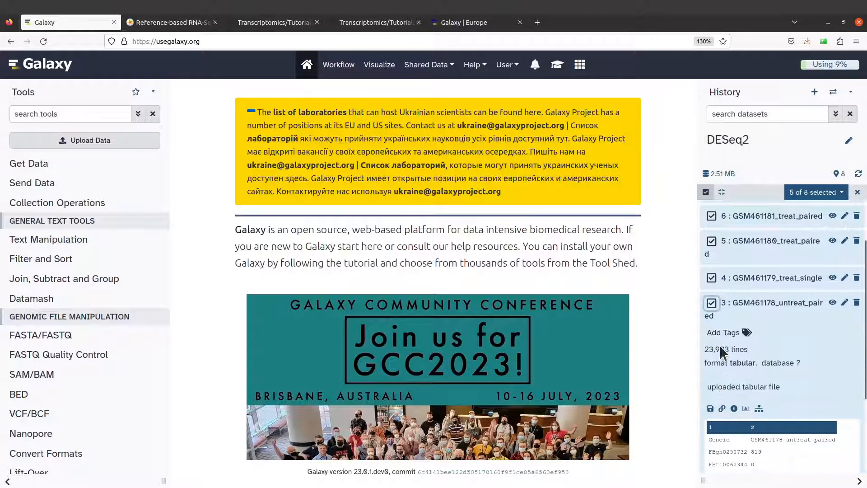
click(719, 316)
click(712, 399)
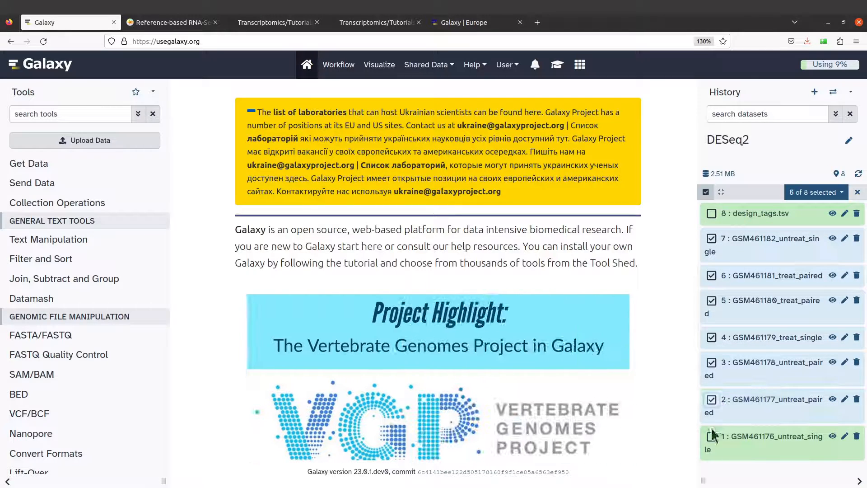
click(712, 436)
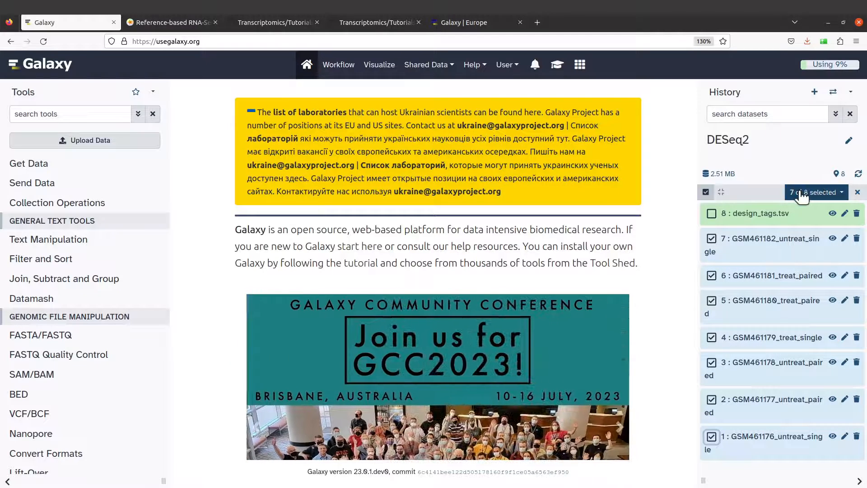
Build a dataset list named Counts from the seven selected datasets with the originals hidden, and look through its elements.
click(842, 193)
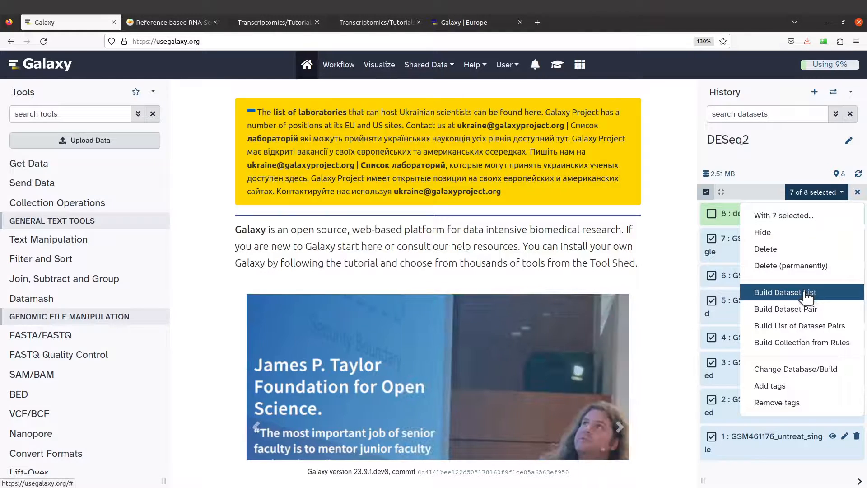
click(801, 294)
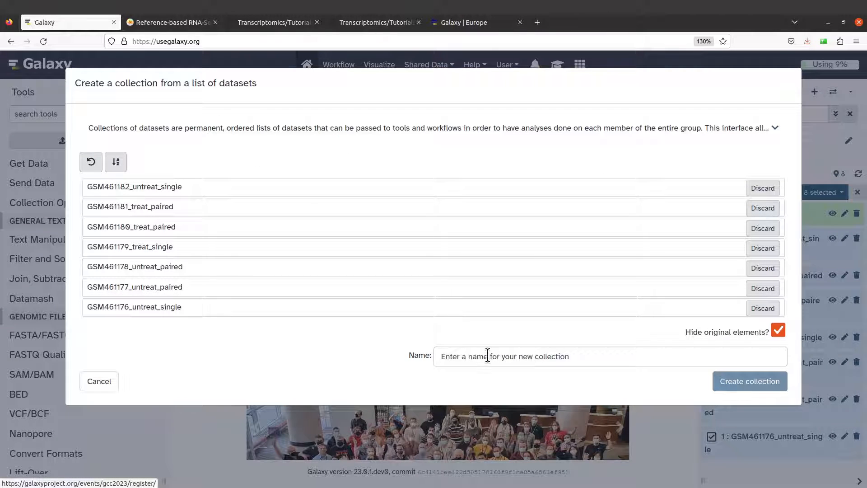
click(560, 355)
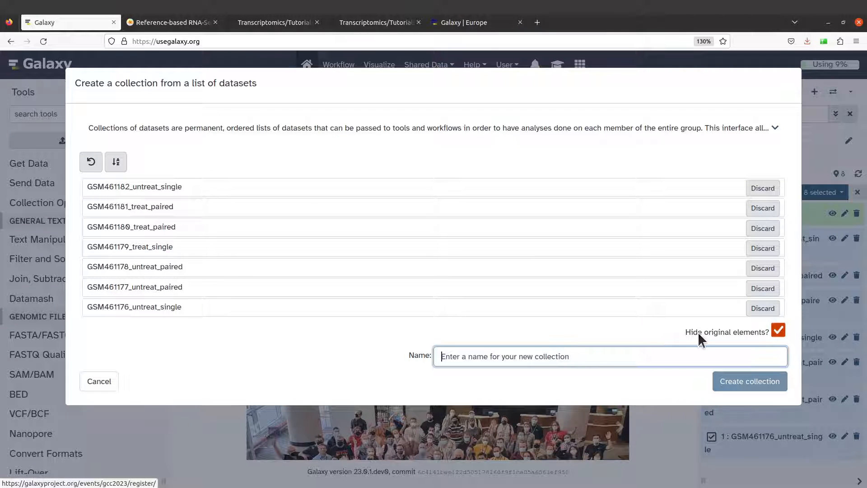
text(C)
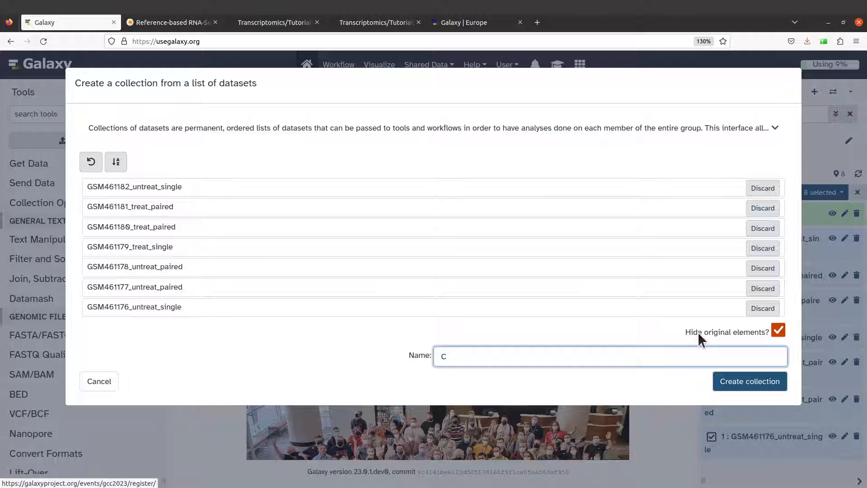
text(ounts)
click(753, 388)
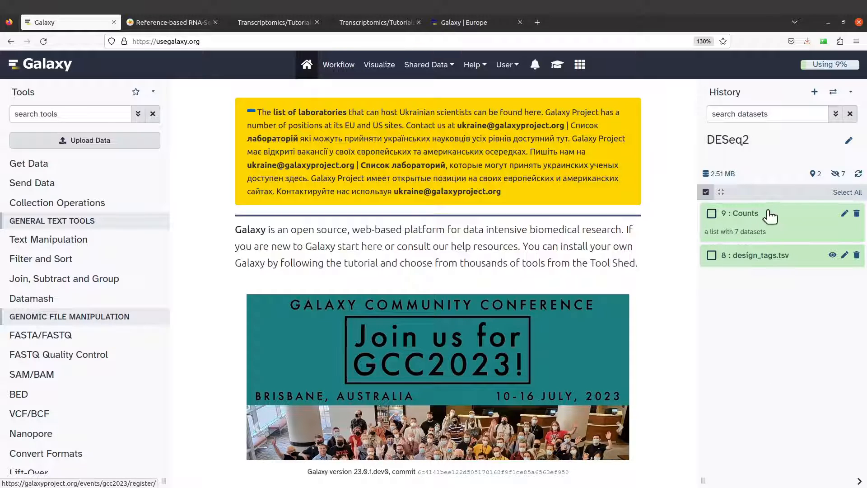
click(769, 213)
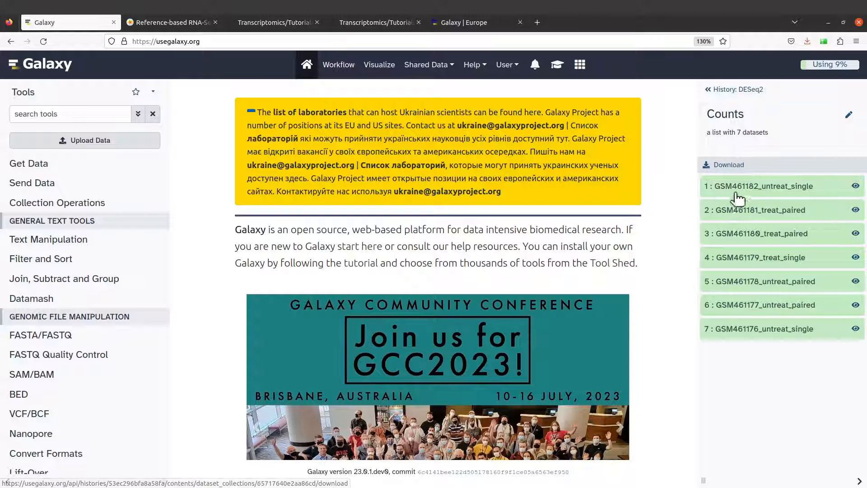
click(714, 90)
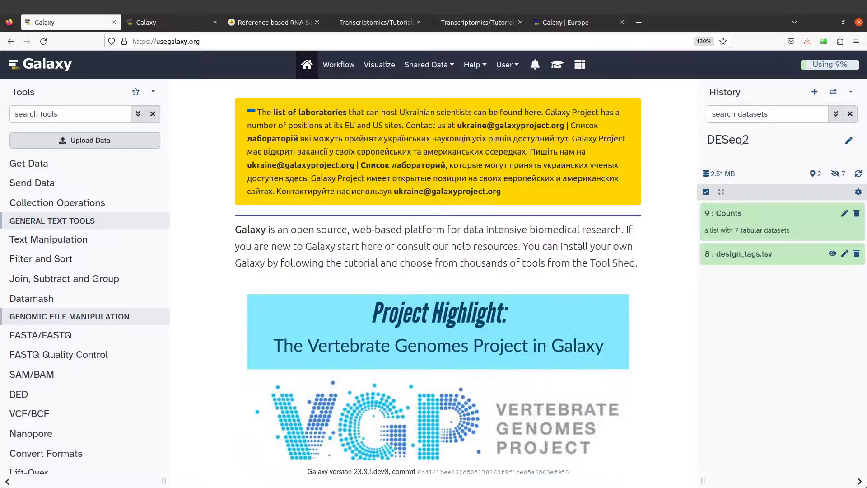
Read the training tutorial's hands-on section about adding tags to the collection for each factor, including the Tag elements parameters.
click(272, 20)
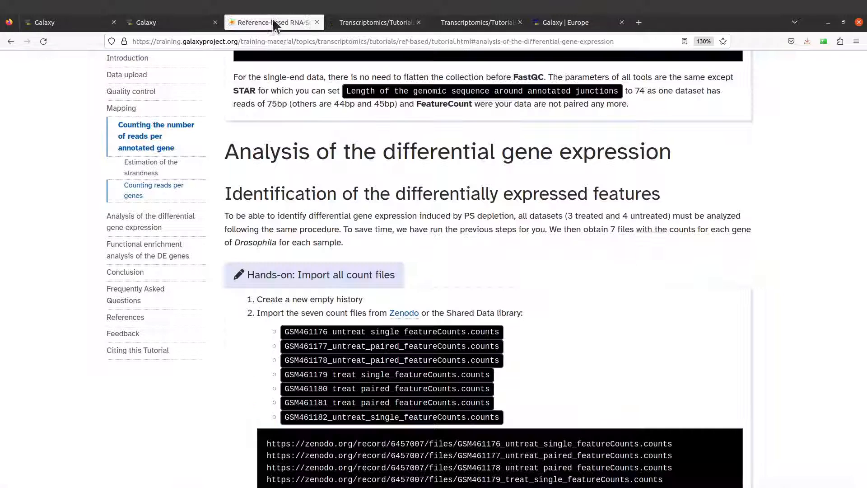
scroll(513, 212, down, 5)
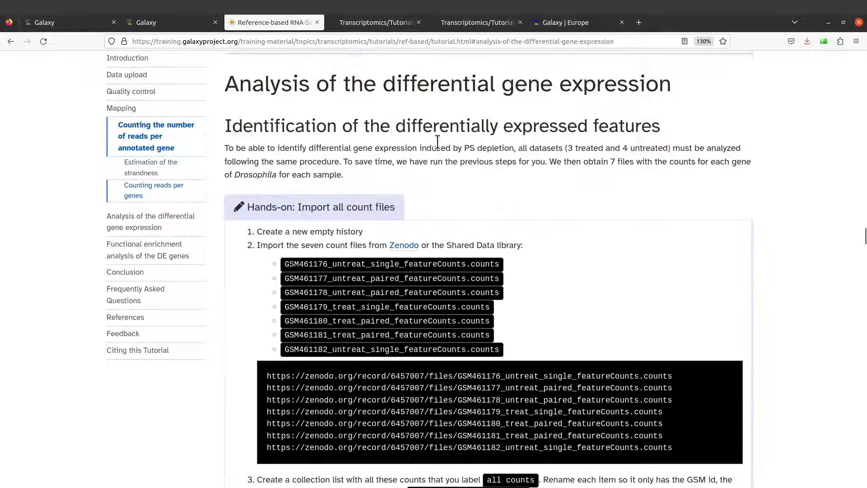
scroll(768, 293, down, 1)
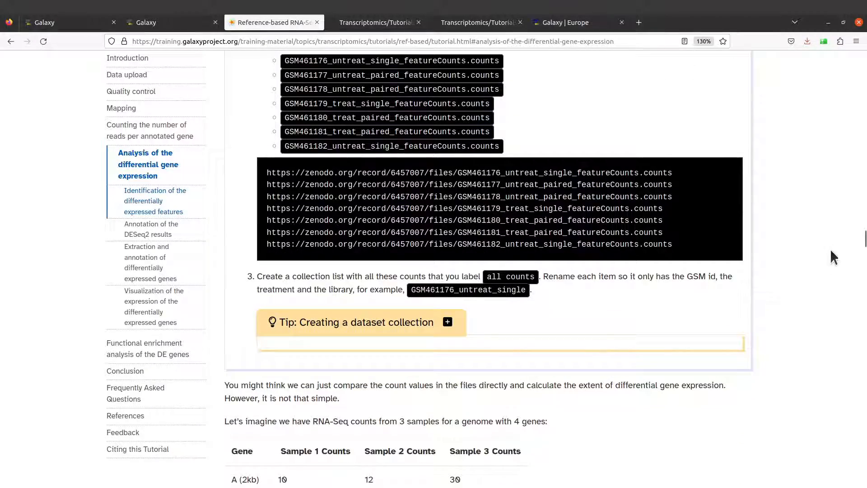
scroll(832, 256, down, 15)
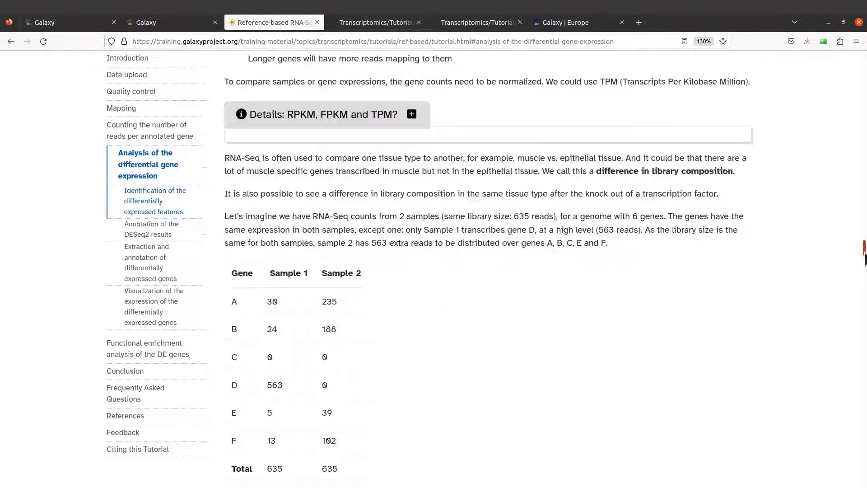
scroll(863, 256, down, 20)
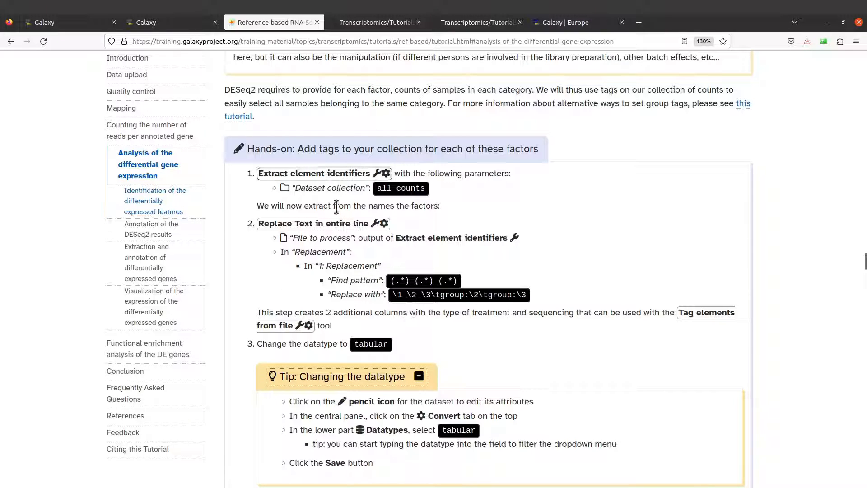
scroll(280, 149, down, 2)
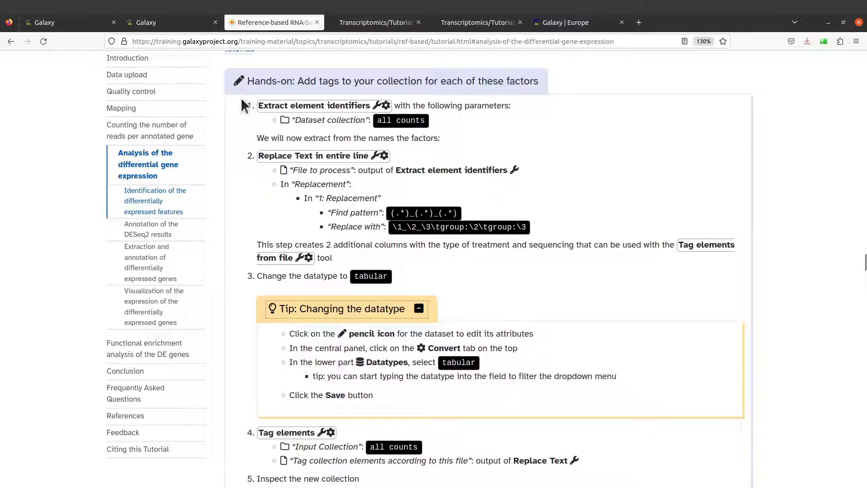
scroll(406, 240, down, 3)
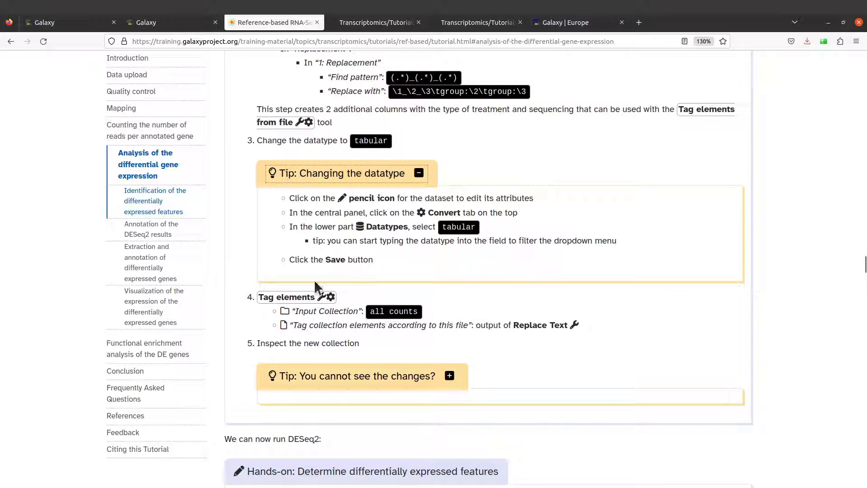
scroll(316, 316, down, 2)
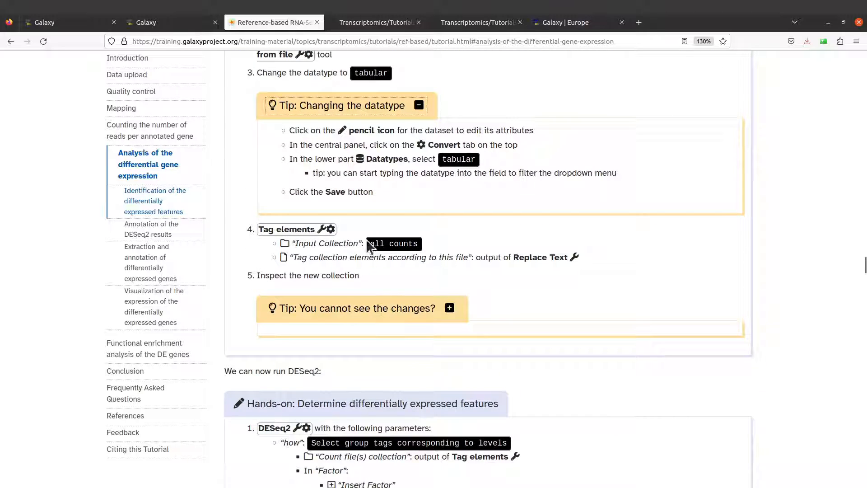
scroll(312, 140, up, 5)
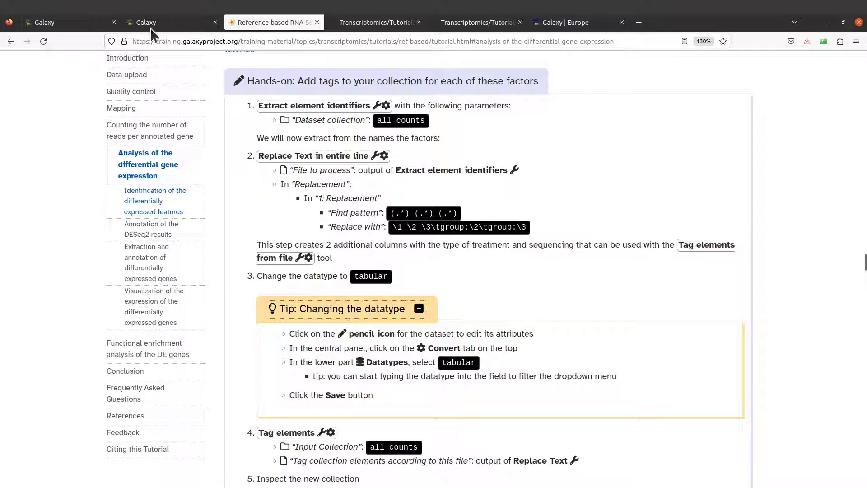
Compare the Counts collection and design_tags.tsv in the Galaxy history with the inputs the tutorial lists for Tag elements.
click(58, 24)
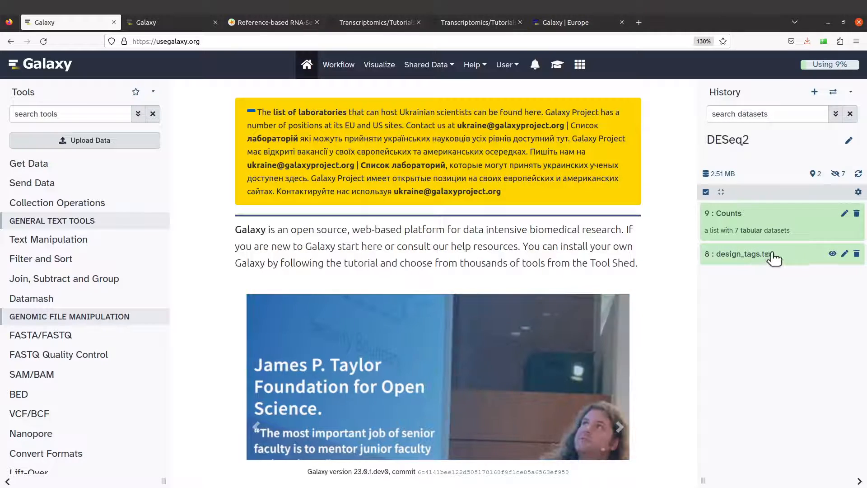
click(251, 23)
scroll(363, 273, down, 2)
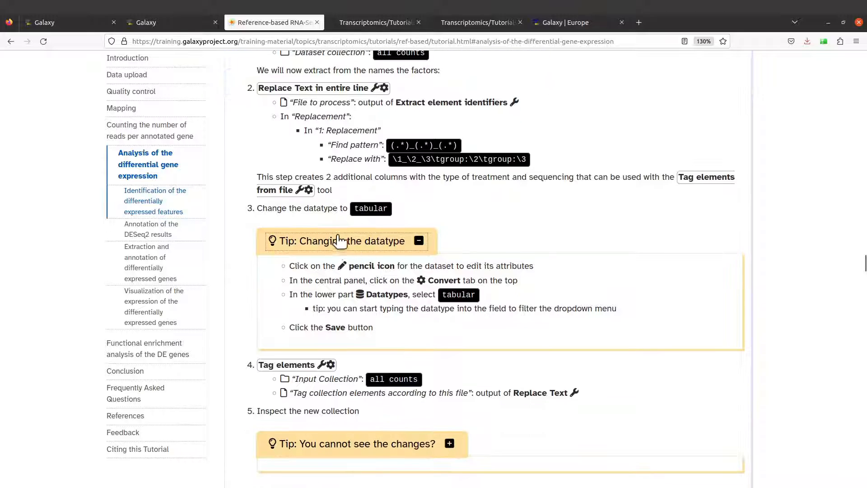
scroll(348, 254, down, 2)
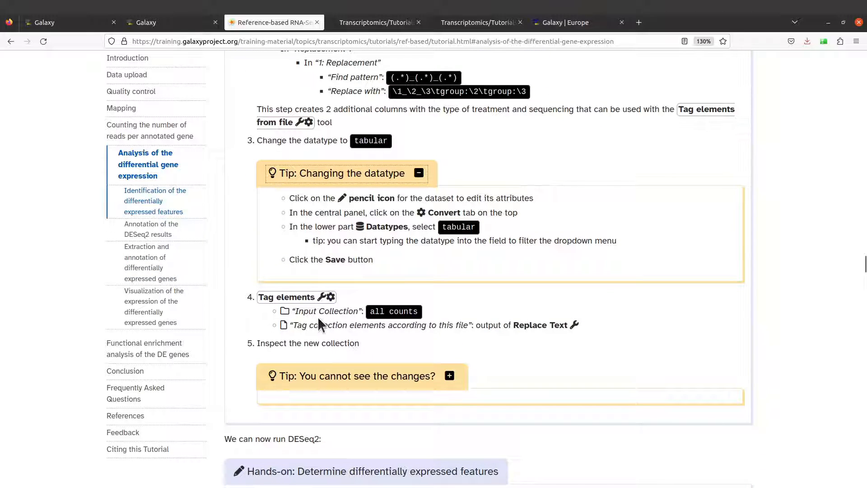
scroll(319, 316, down, 2)
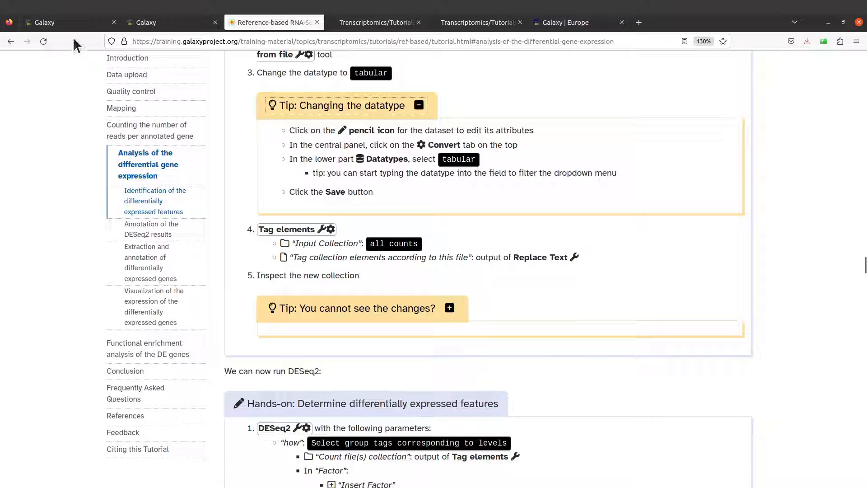
Run Tag elements in Galaxy on the Counts collection with design_tags.tsv as the tagging file, keeping existing tags.
click(64, 22)
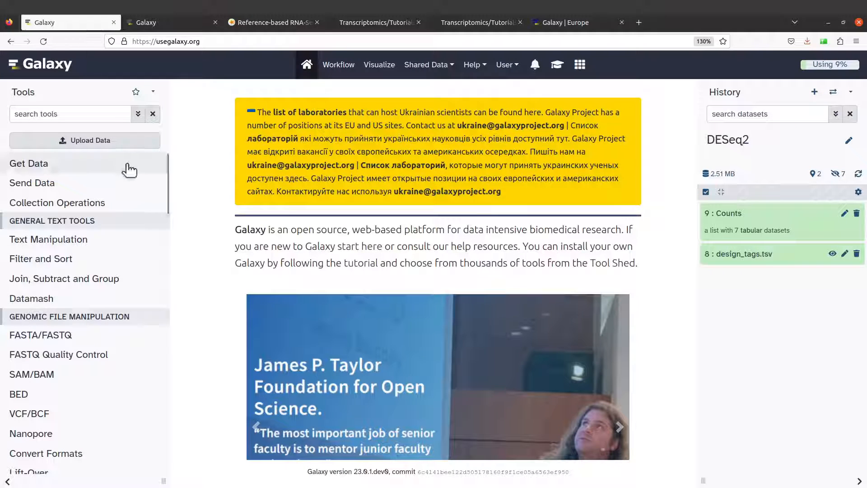
click(71, 113)
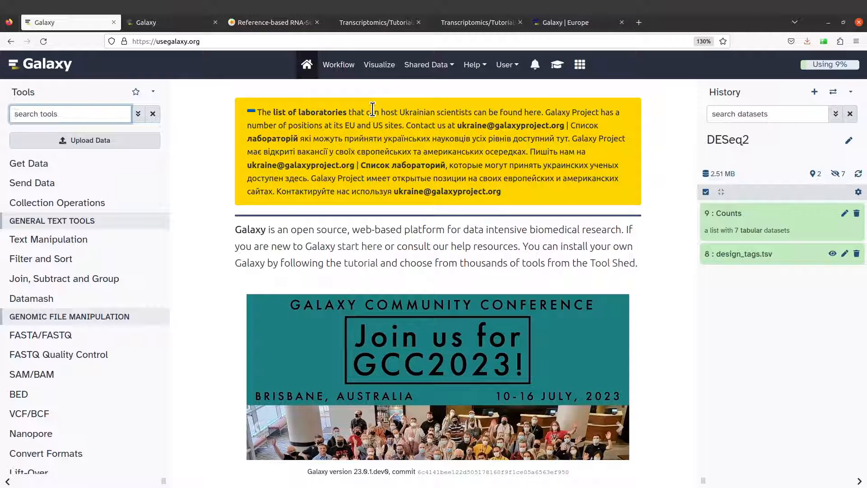
text(tag)
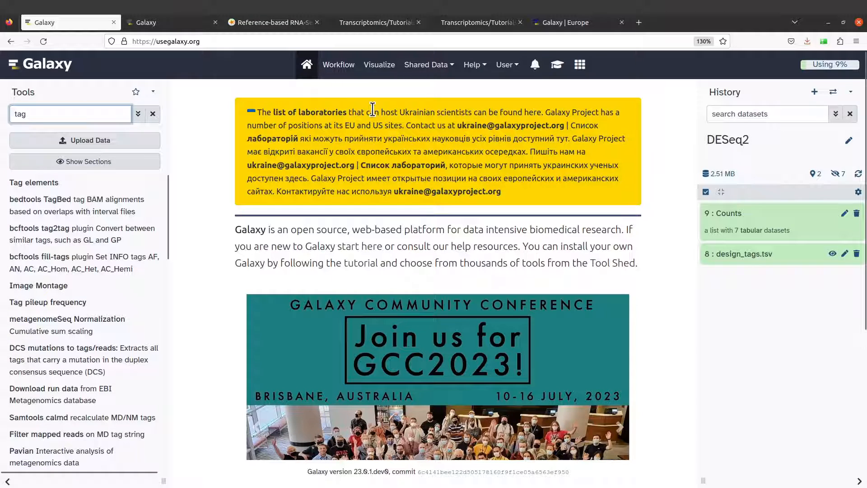
click(44, 184)
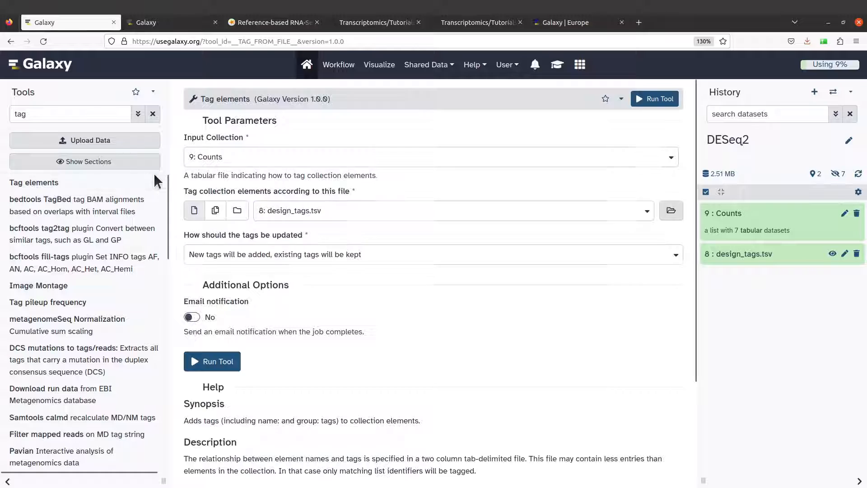
click(238, 159)
click(239, 159)
click(216, 363)
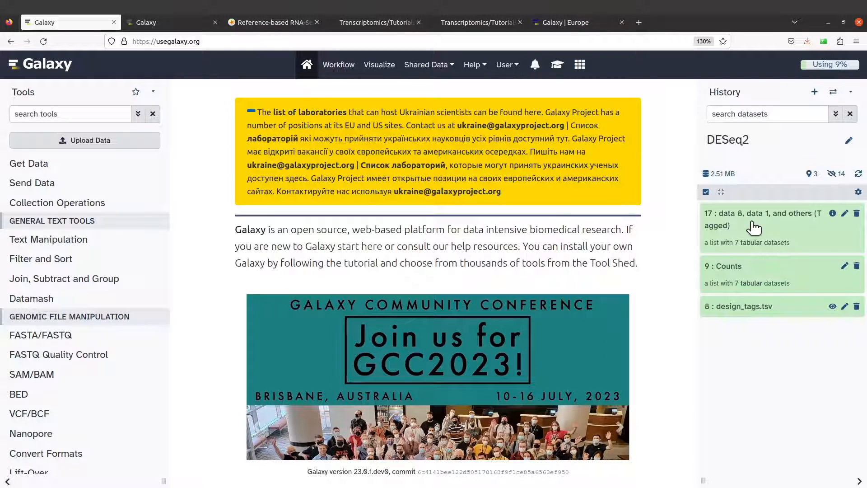
Read the tutorial's hands-on section on determining differentially expressed features, noting the Treatment and Sequencing factors for DESeq2.
click(271, 22)
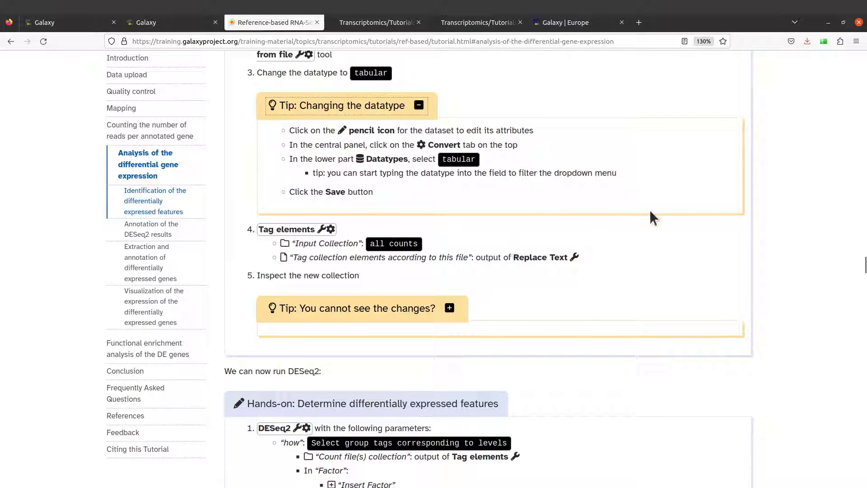
scroll(653, 218, down, 5)
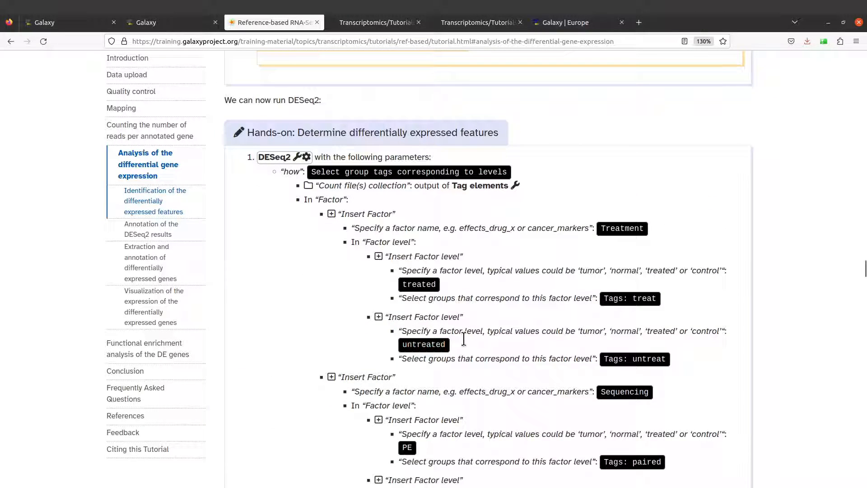
scroll(388, 203, down, 1)
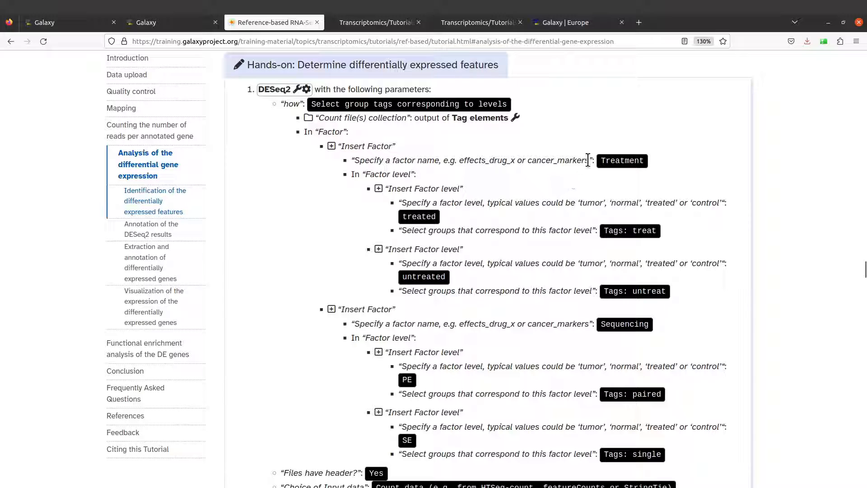
drag(588, 160, 630, 161)
click(635, 172)
drag(602, 324, 630, 326)
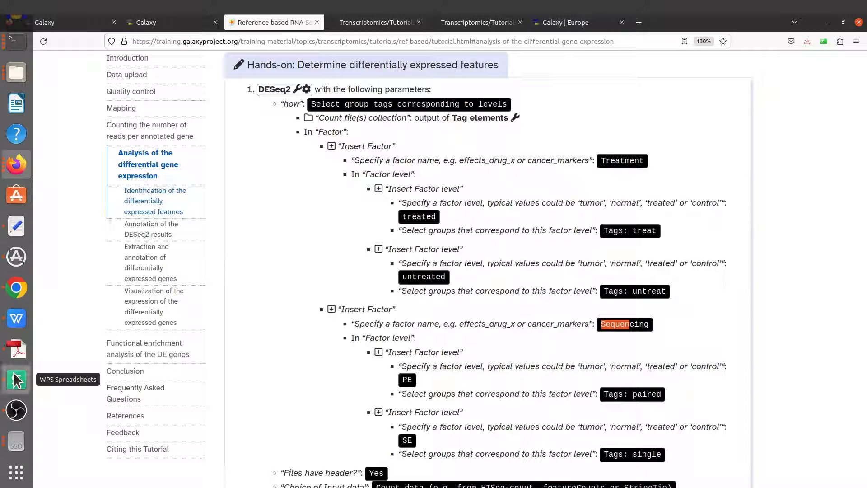
Switch to WPS Spreadsheets and examine the Treatment and Sequencing columns of design.csv.
click(17, 380)
click(379, 359)
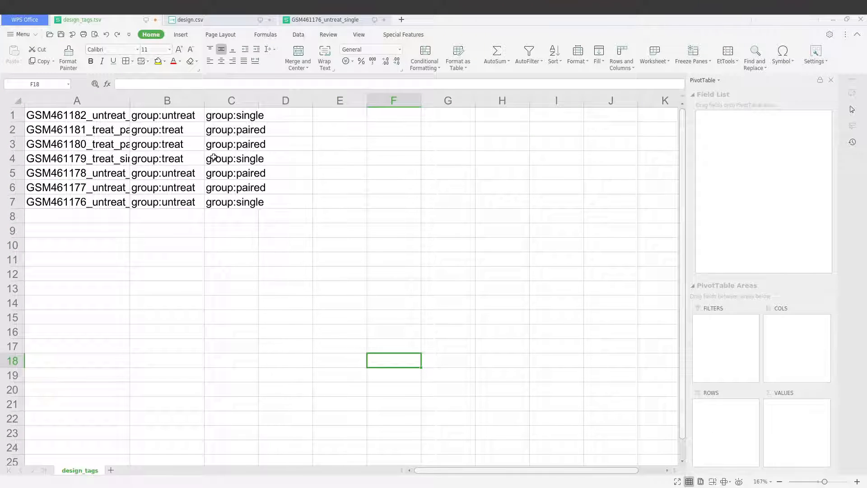
click(210, 26)
click(285, 254)
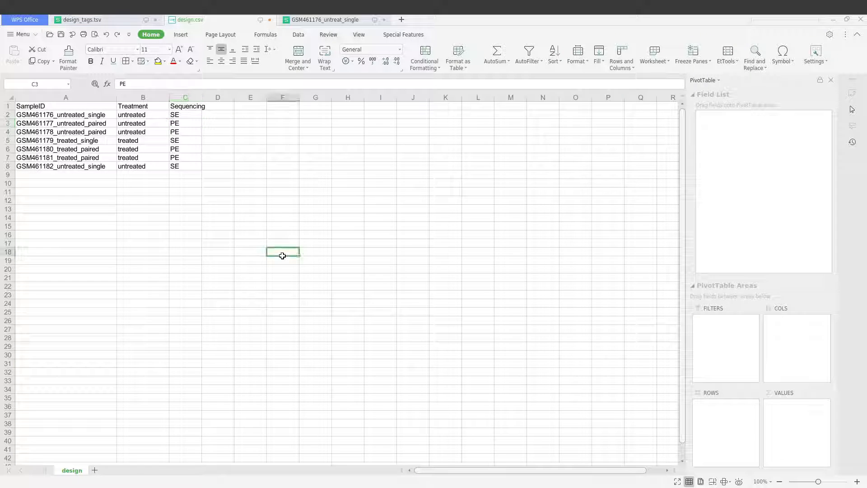
click(90, 449)
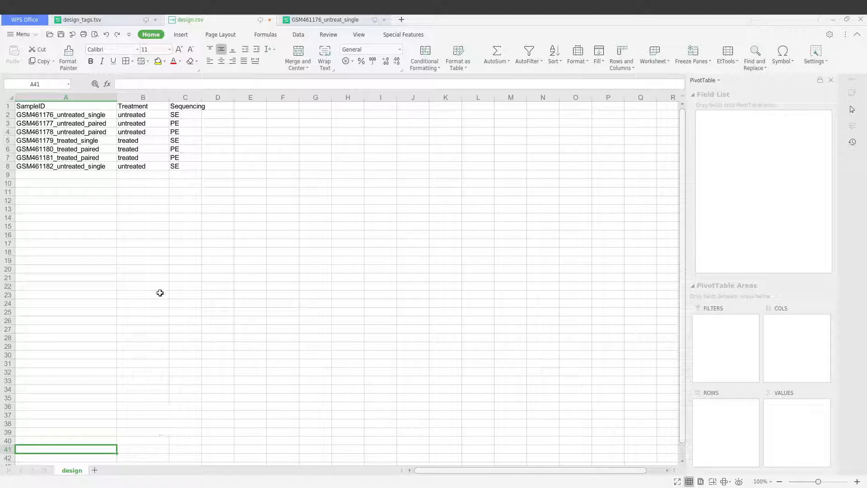
click(131, 98)
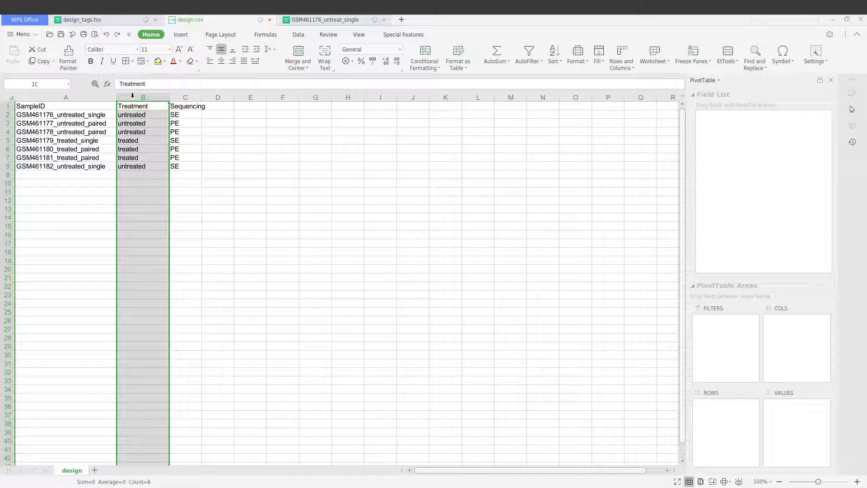
click(194, 96)
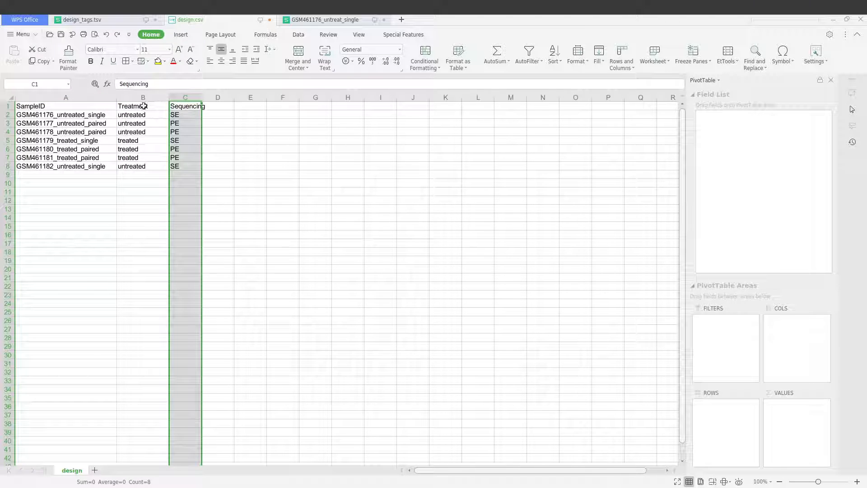
Check individual samples in design.csv for their treated or untreated and SE or PE levels under the two factors.
click(64, 113)
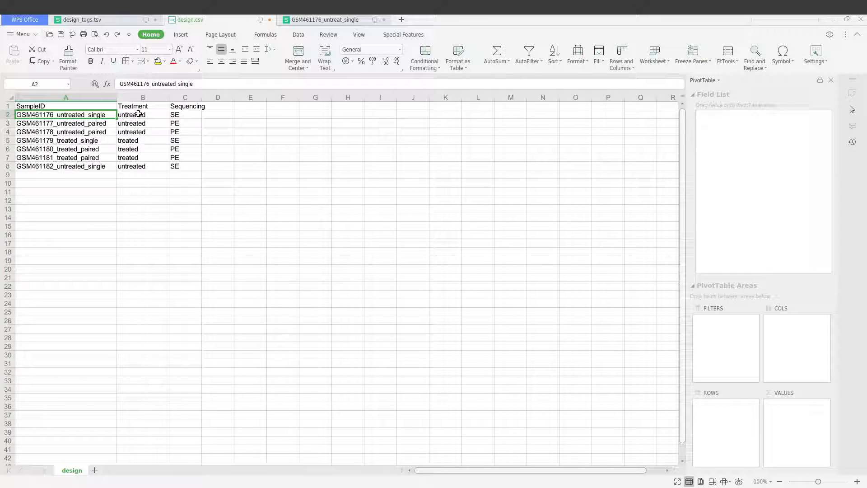
click(139, 115)
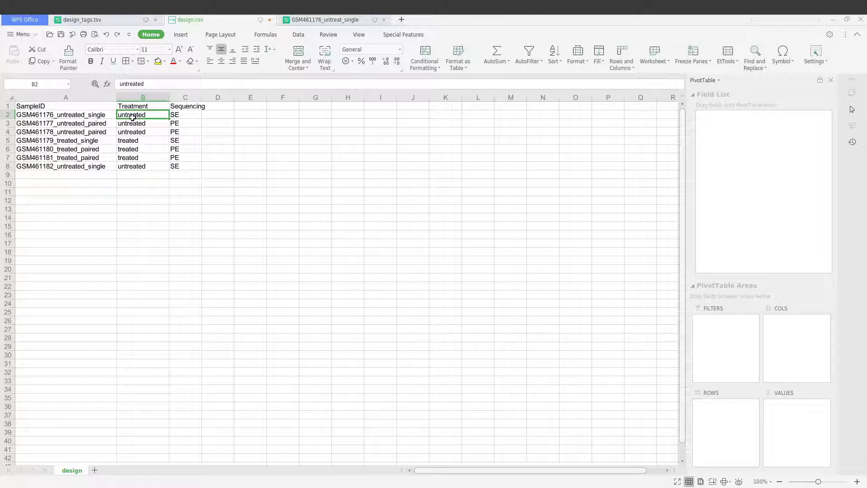
click(134, 141)
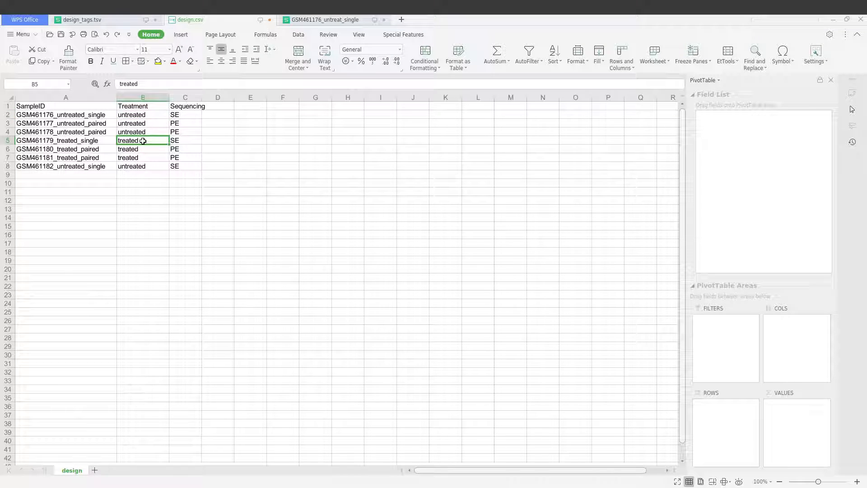
click(181, 115)
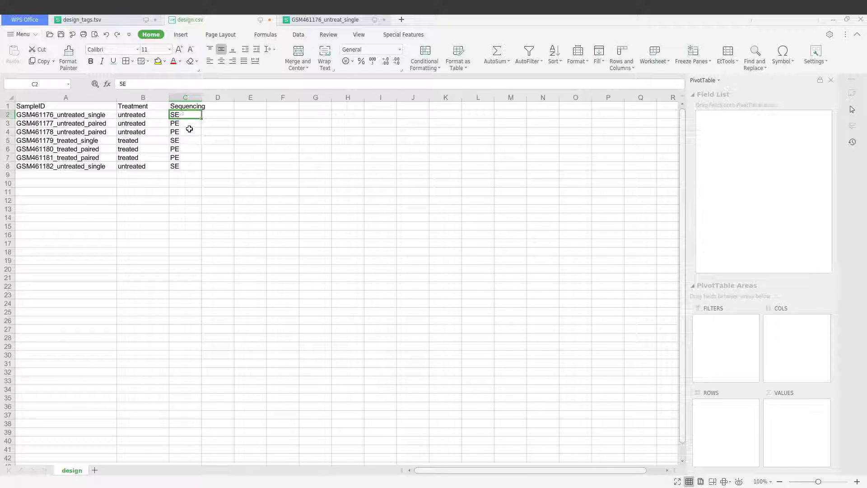
click(187, 125)
click(273, 206)
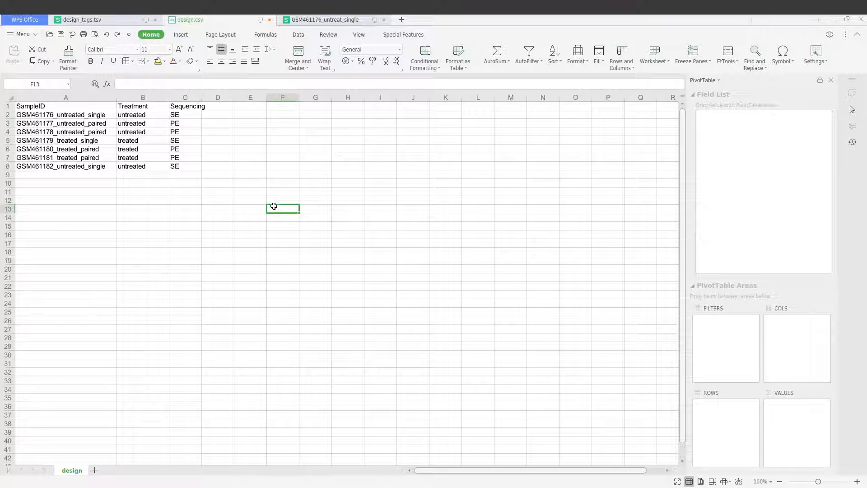
click(139, 97)
click(185, 97)
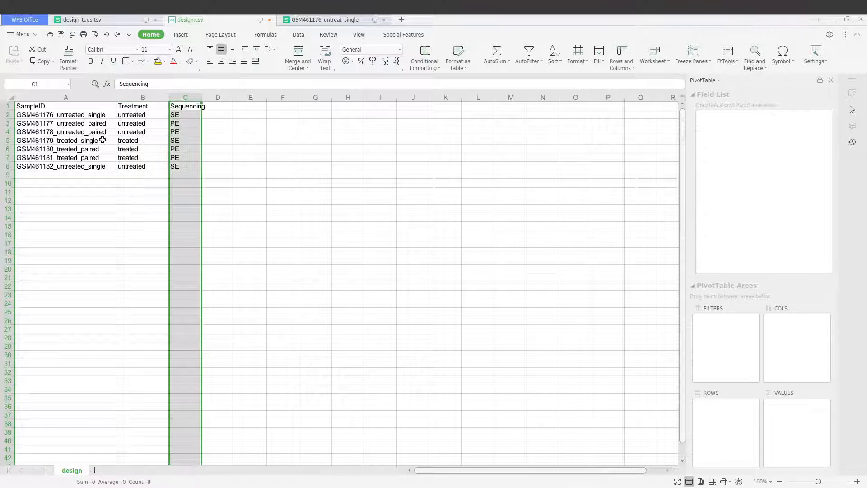
Return to the tutorial in Firefox and review the DESeq2 factor levels, header, input data and output settings.
mouse_move(1, 166)
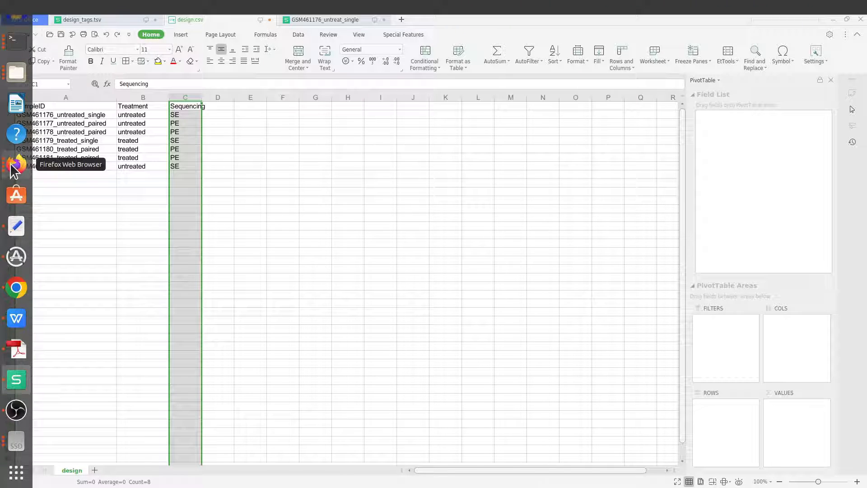
click(14, 165)
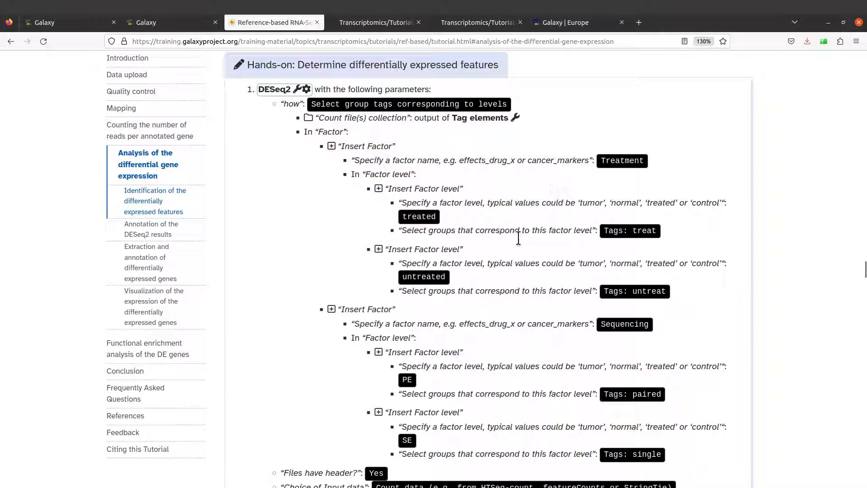
scroll(532, 219, down, 3)
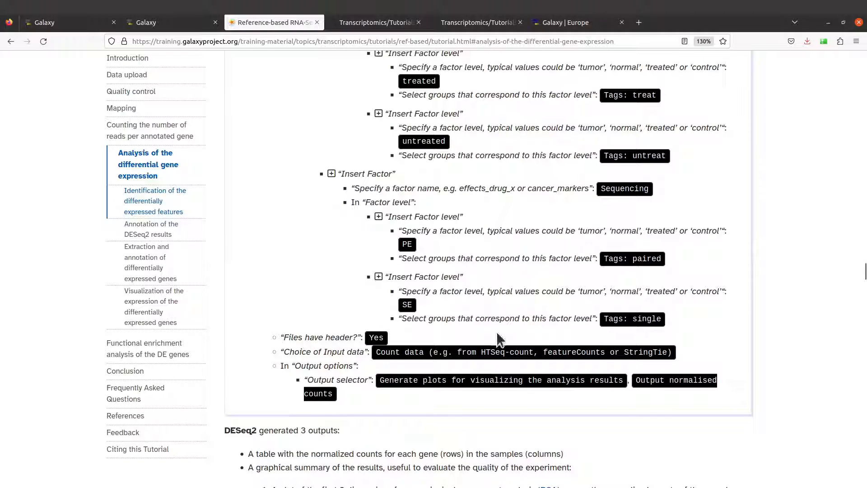
scroll(550, 289, up, 3)
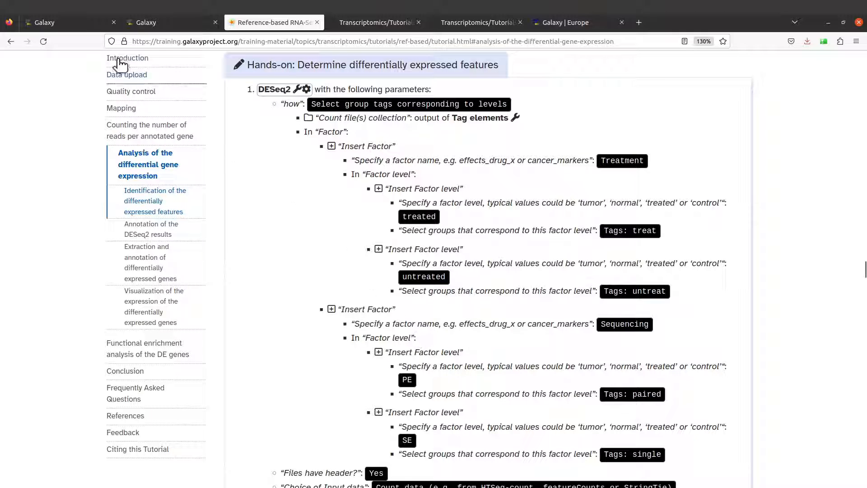
Find and open the DESeq2 tool in Galaxy and choose Select group tags corresponding to levels as the input method.
click(60, 23)
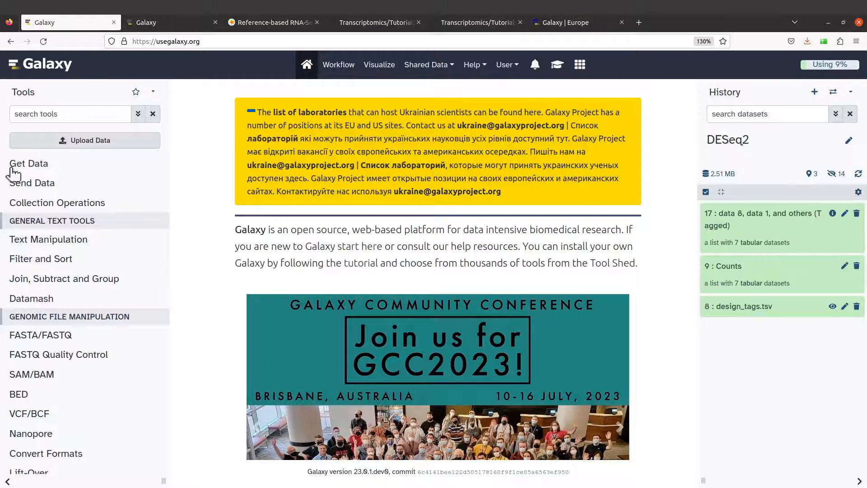
click(59, 114)
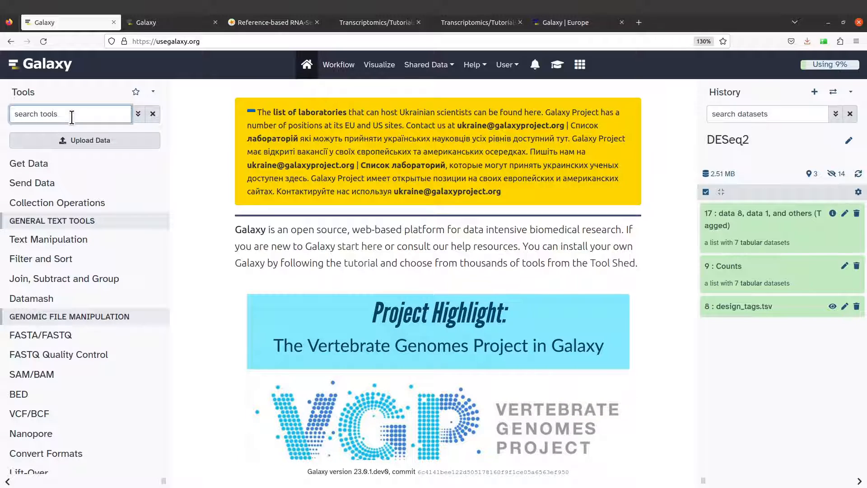
text(dese)
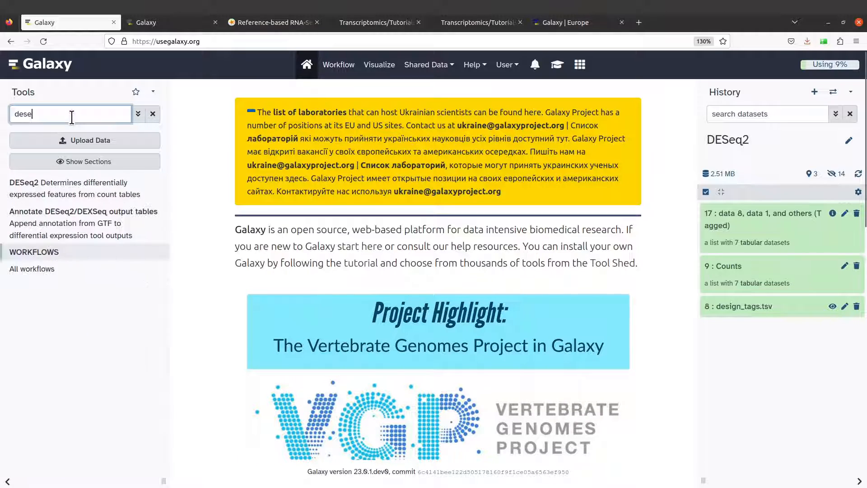
text(q2)
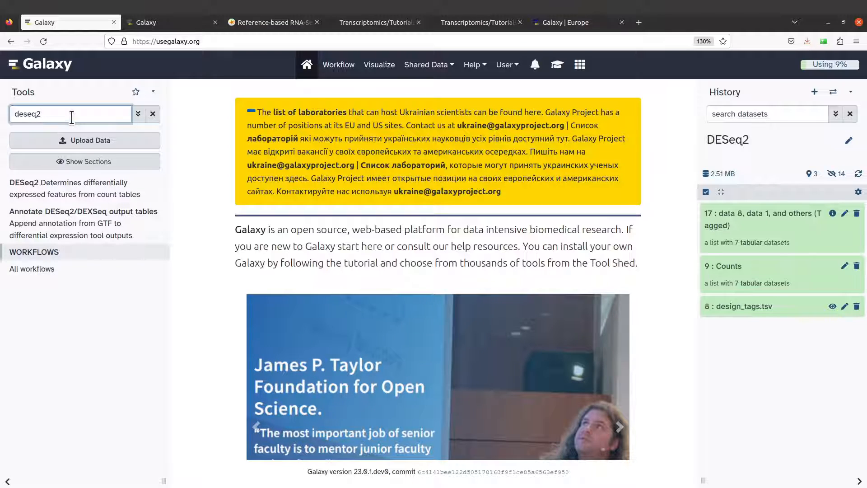
click(64, 189)
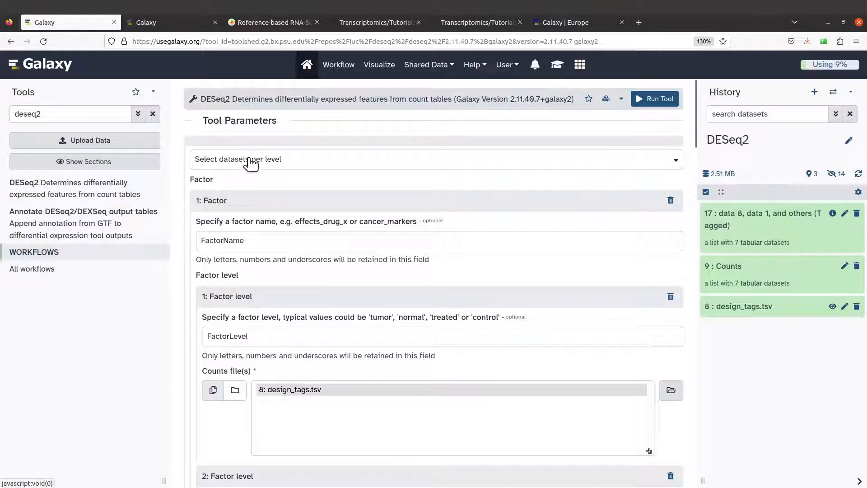
click(292, 160)
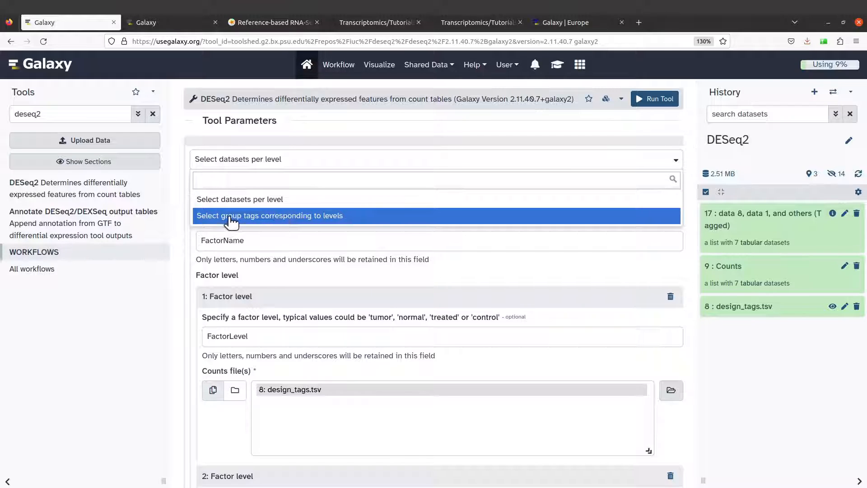
click(350, 222)
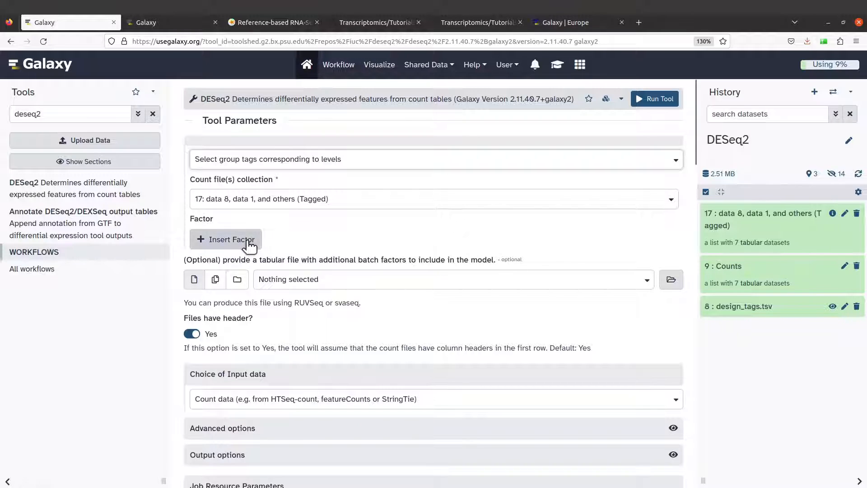
Check the tutorial's factor settings, and insert a first factor named Treatment in the DESeq2 form.
click(267, 25)
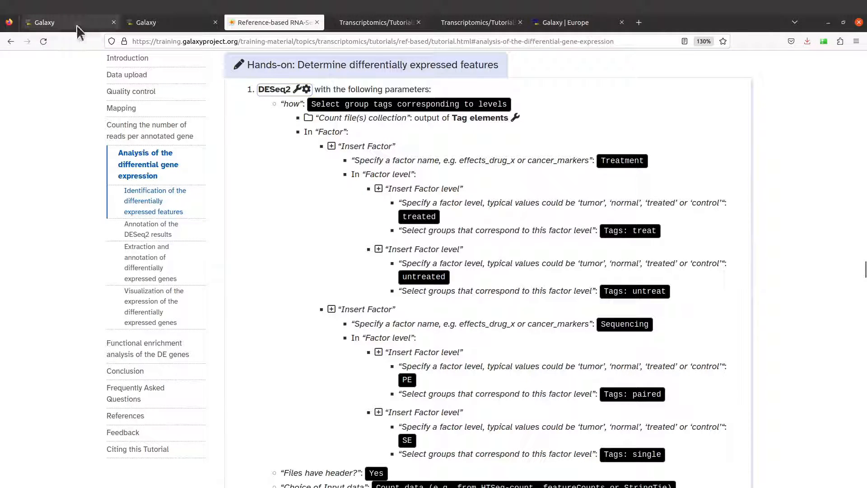
click(58, 21)
click(231, 240)
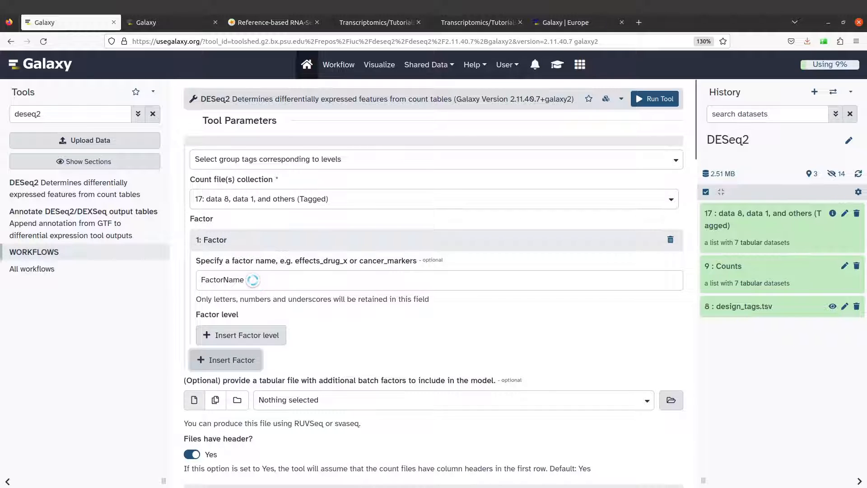
double_click(247, 281)
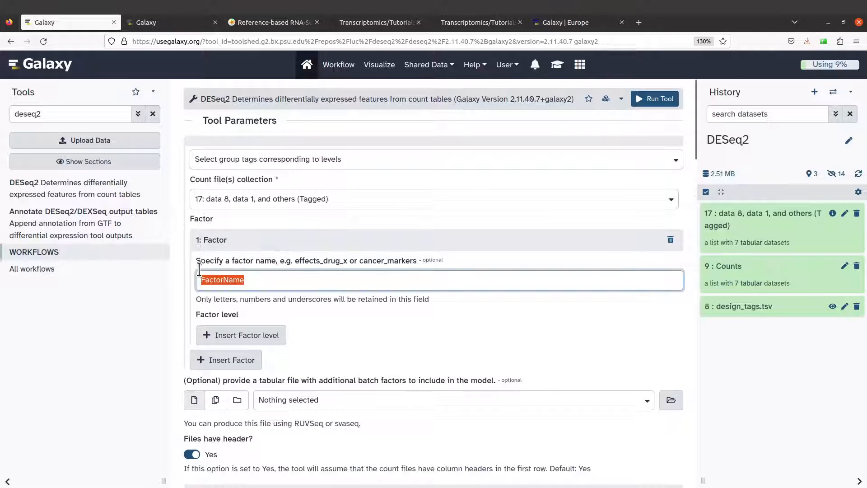
text(Treatment)
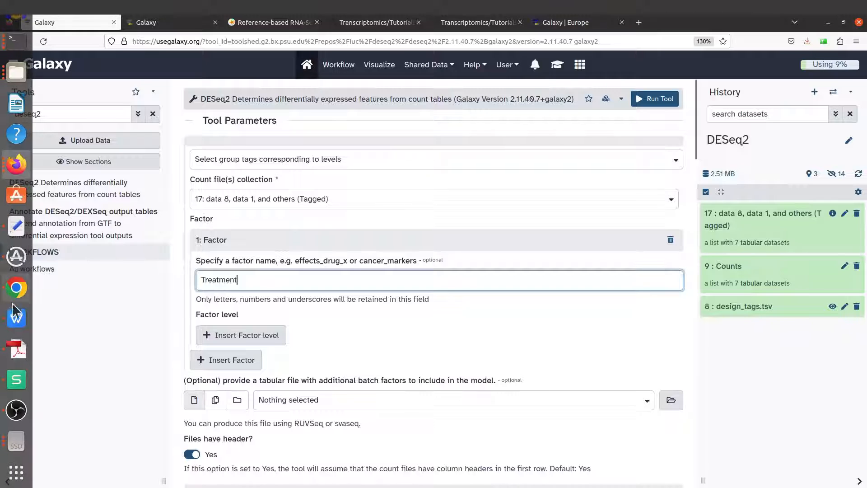
Check the Treatment column's levels in design.csv, and review the factor level settings in the Firefox tutorial.
click(15, 379)
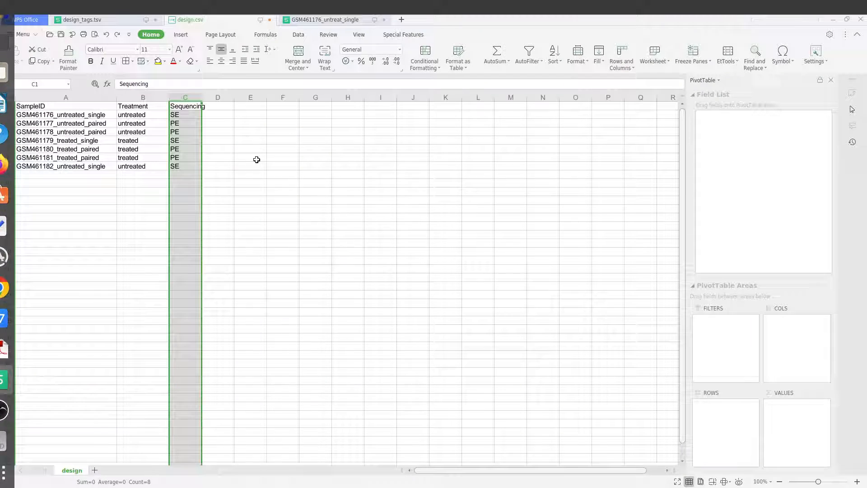
click(206, 152)
click(138, 116)
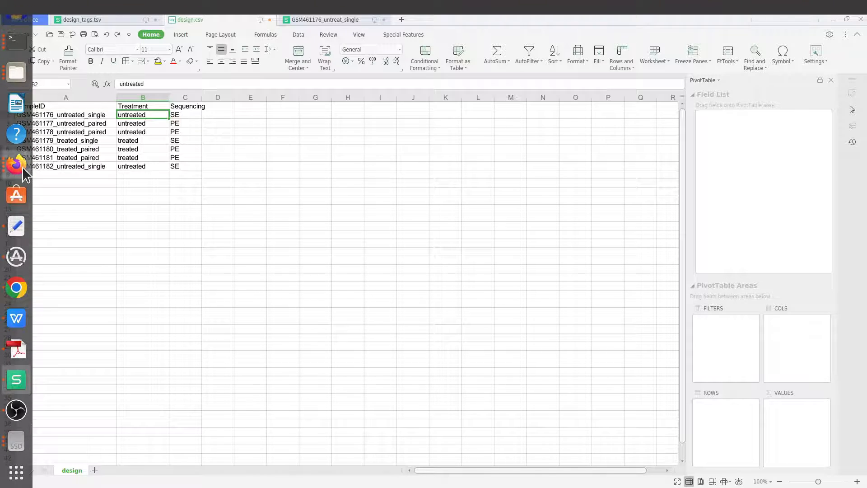
click(23, 167)
click(273, 23)
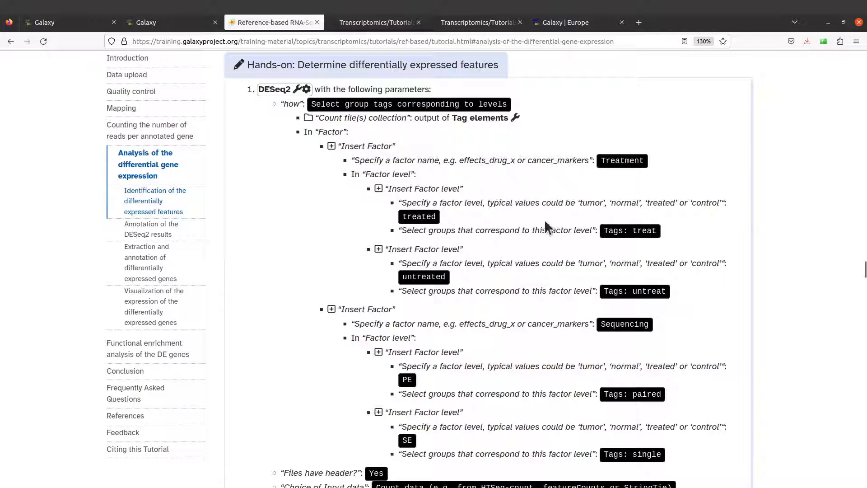
scroll(544, 215, down, 3)
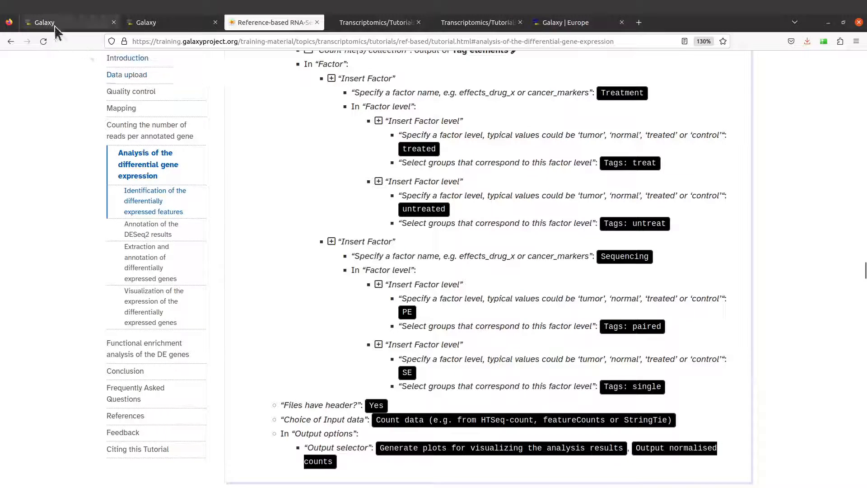
In Galaxy's DESeq2 form, insert a first factor level named treated under Treatment and assign it the Tags: treat group.
click(72, 22)
click(321, 301)
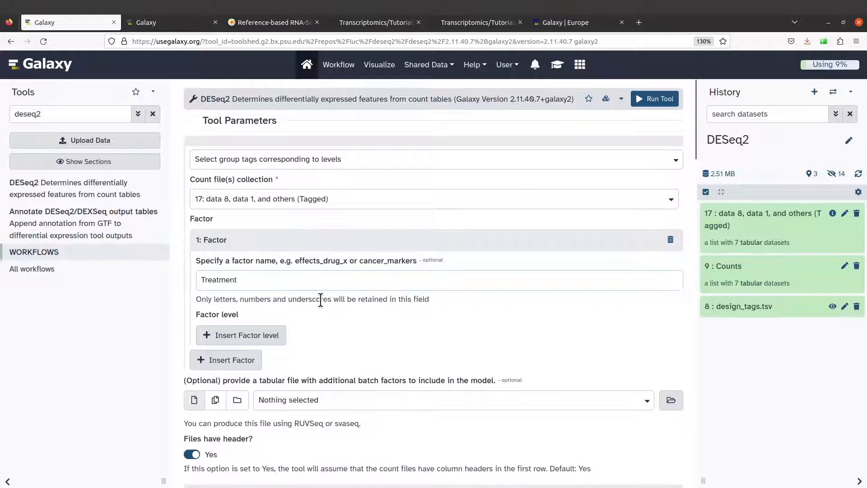
click(273, 335)
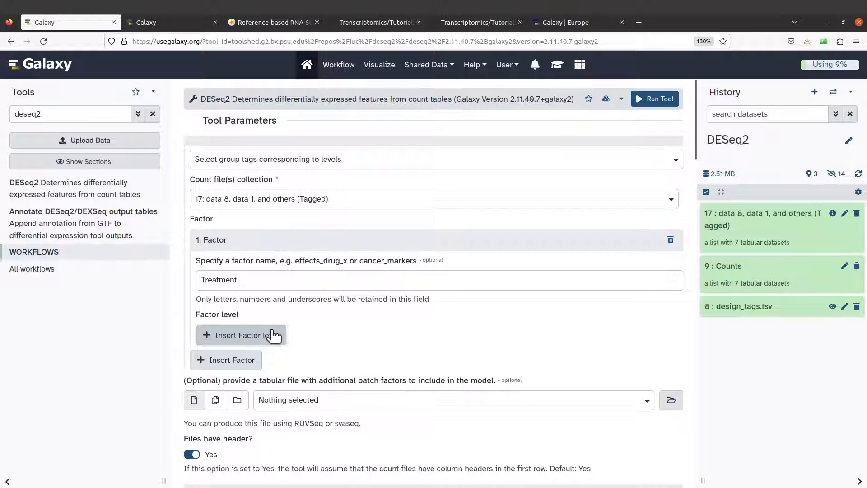
scroll(272, 346, down, 2)
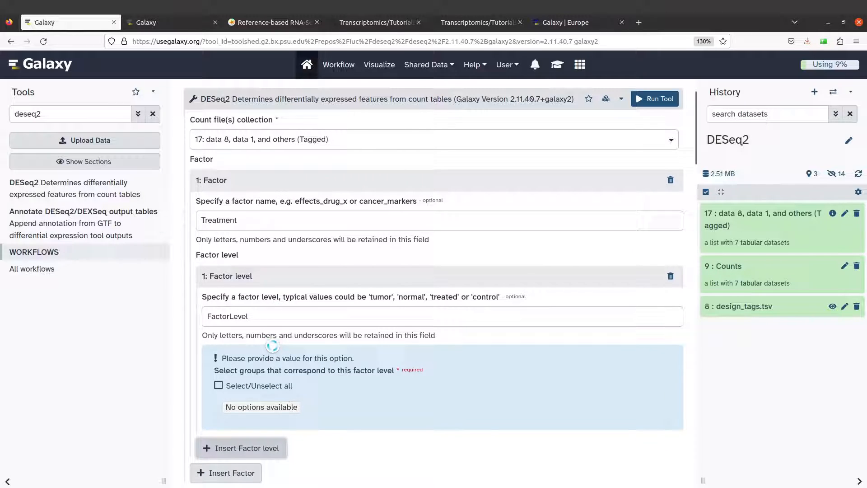
double_click(254, 316)
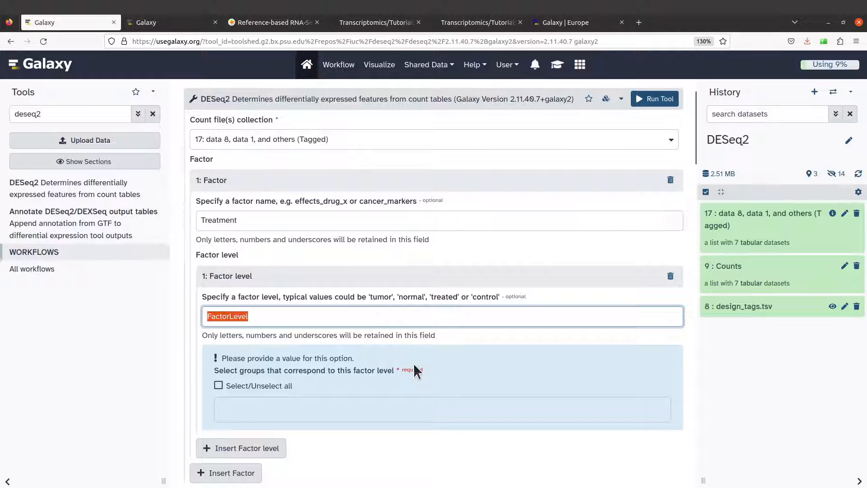
text(treat)
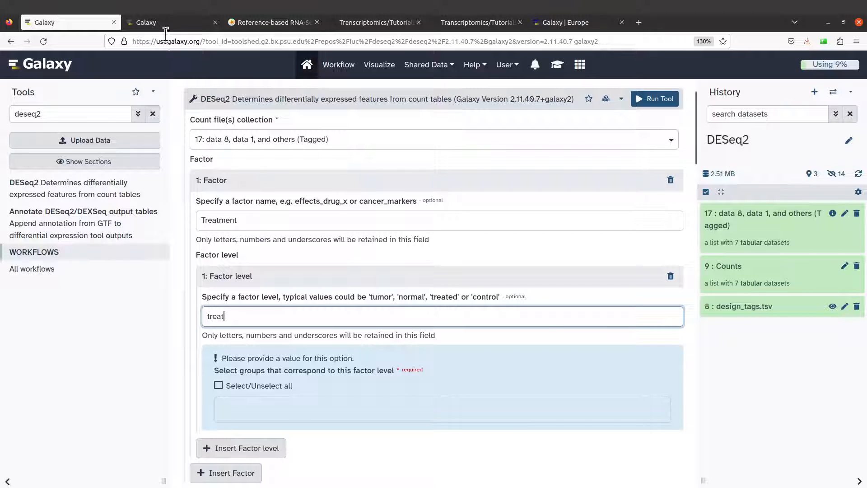
click(258, 24)
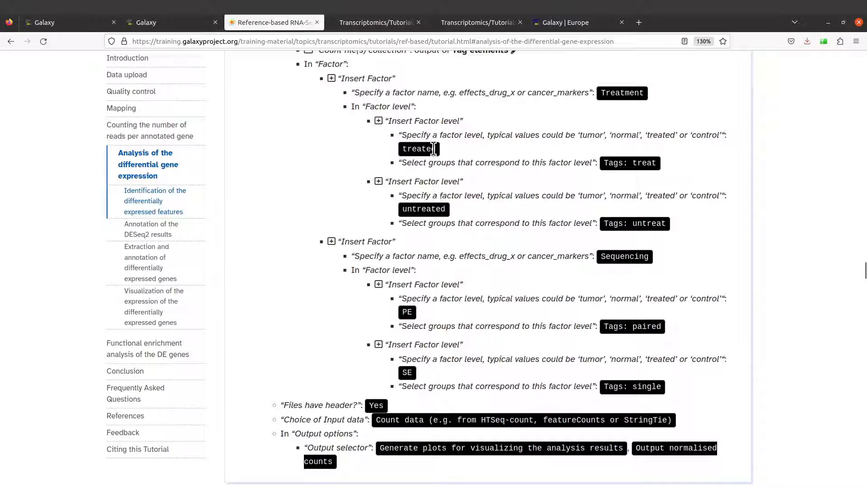
click(75, 23)
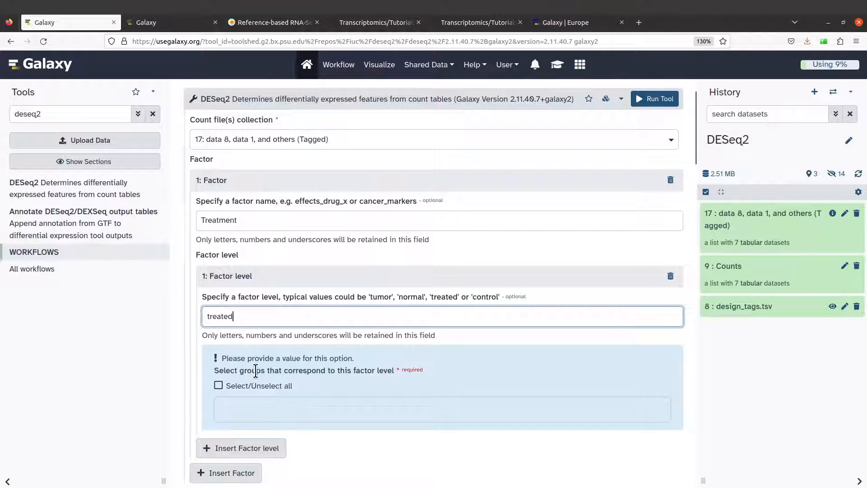
click(263, 408)
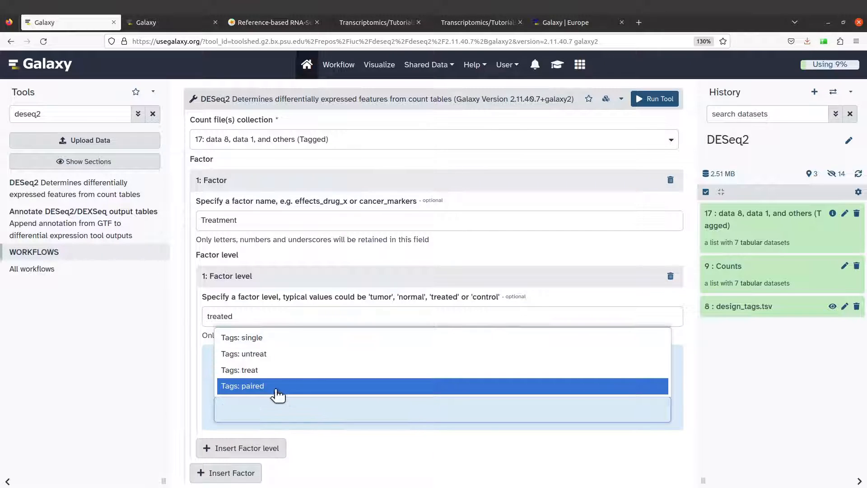
click(265, 375)
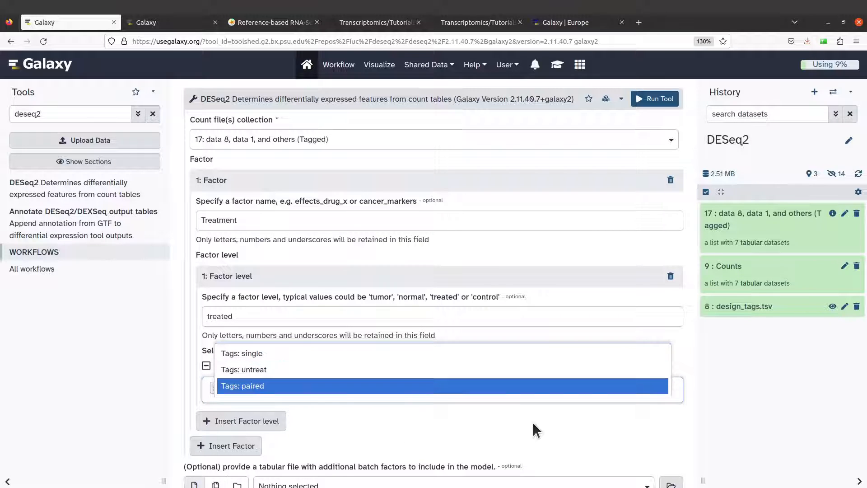
click(632, 423)
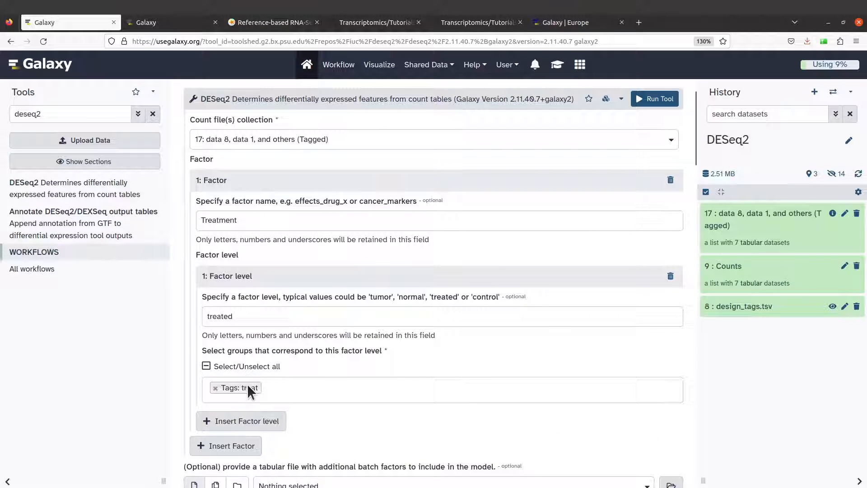
Insert a second Treatment factor level named untreated and assign it the Tags: untreat group.
scroll(301, 362, down, 3)
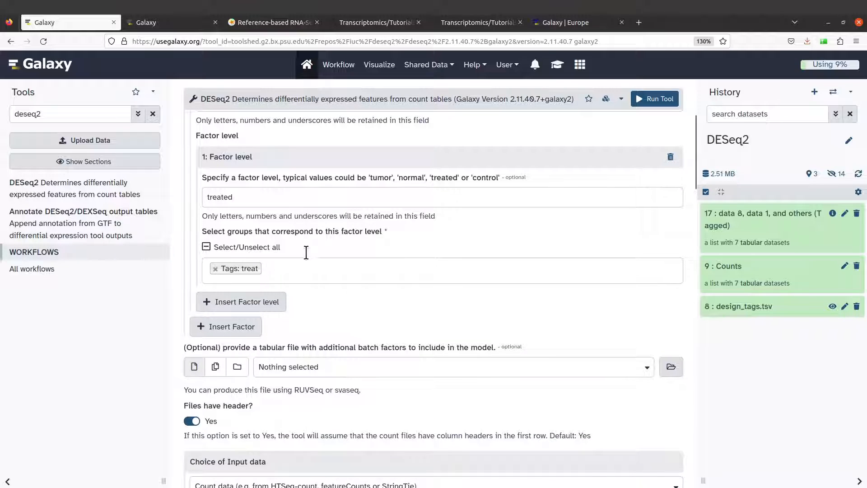
click(273, 302)
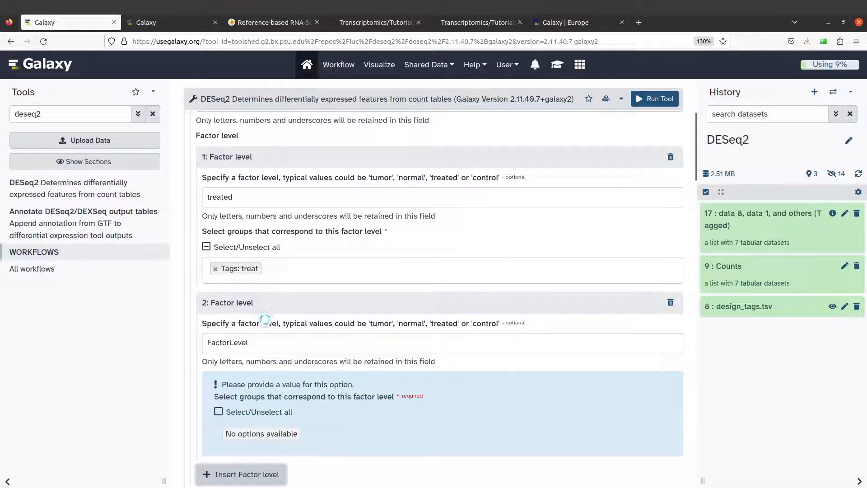
scroll(251, 304, down, 2)
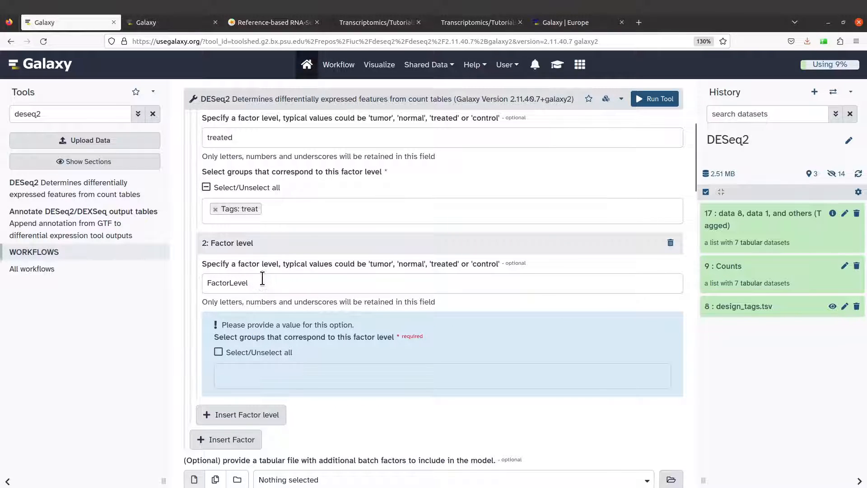
click(261, 278)
double_click(220, 274)
text(untreated)
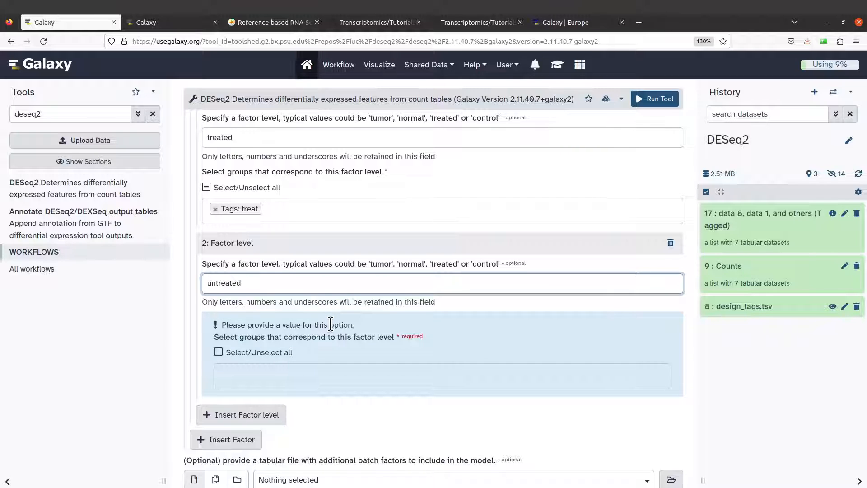
scroll(306, 379, down, 2)
click(305, 316)
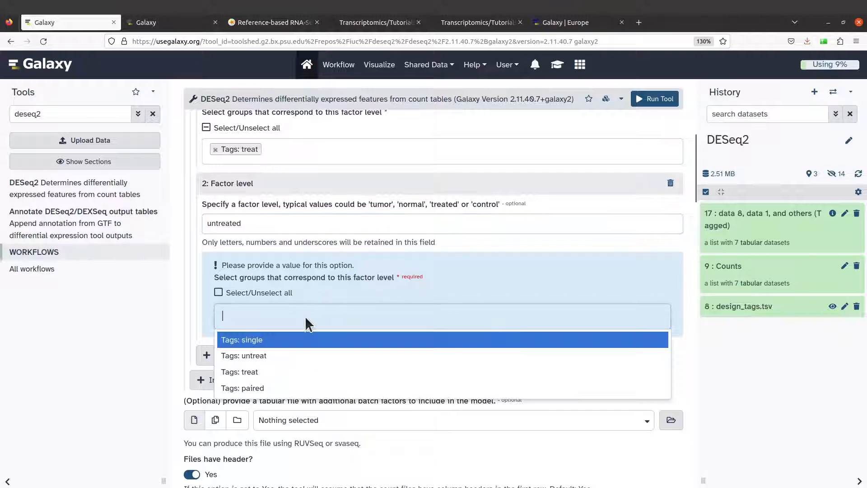
click(277, 357)
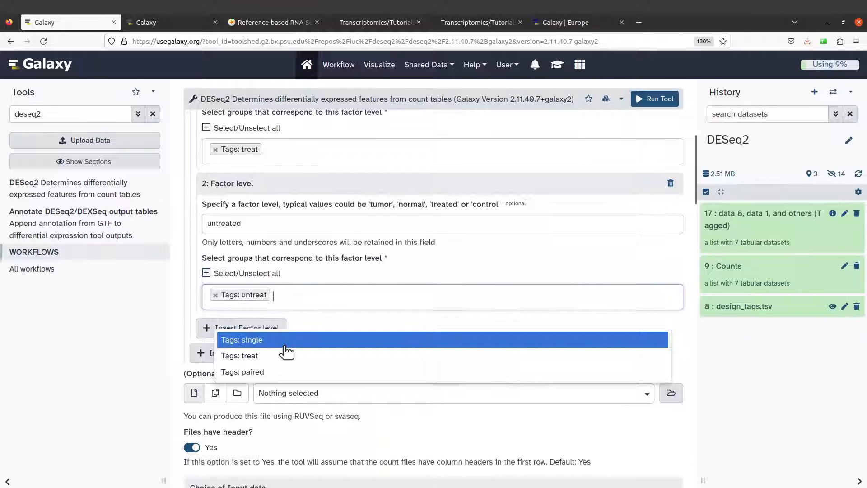
click(759, 377)
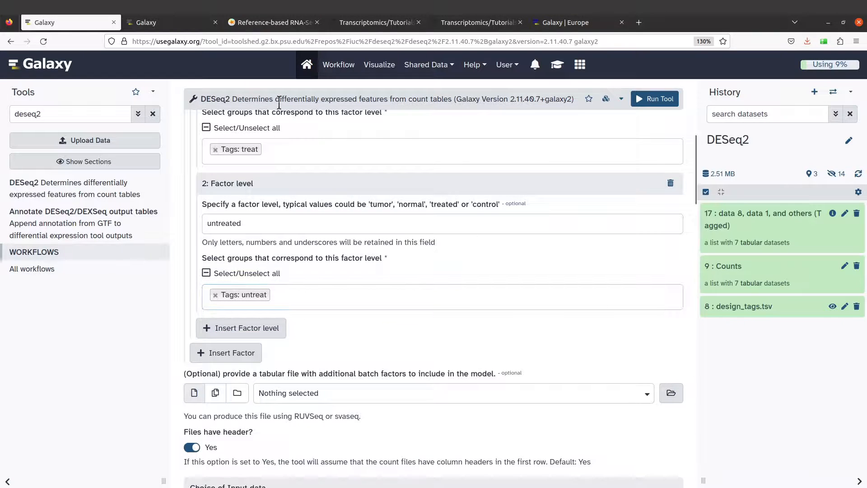
Compare the Treatment levels with the tutorial, and insert a second factor named Sequencing in the DESeq2 form.
click(263, 27)
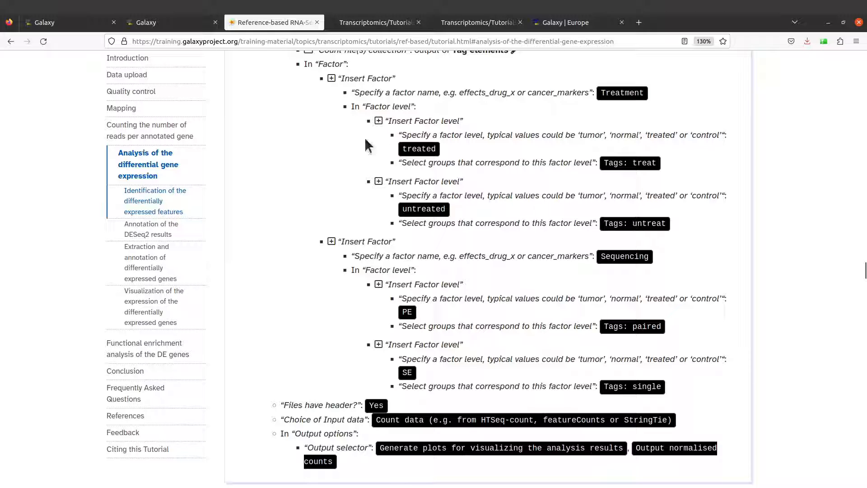
click(54, 20)
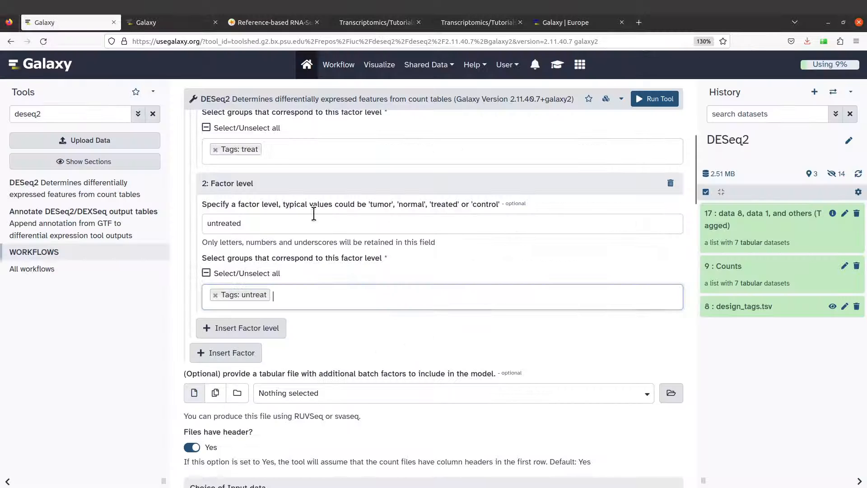
scroll(357, 314, down, 3)
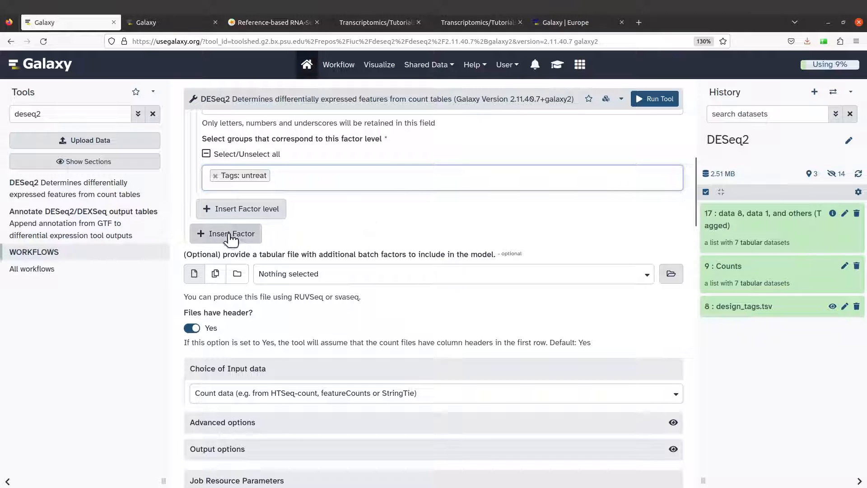
scroll(318, 232, up, 3)
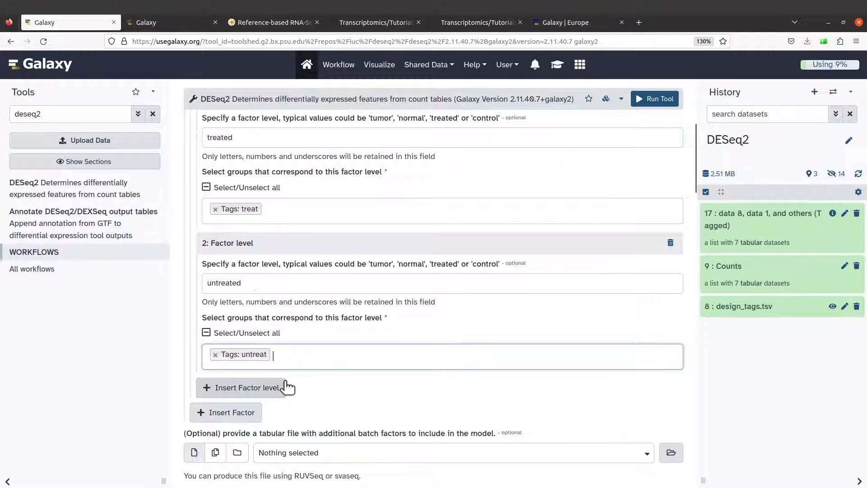
scroll(287, 388, down, 1)
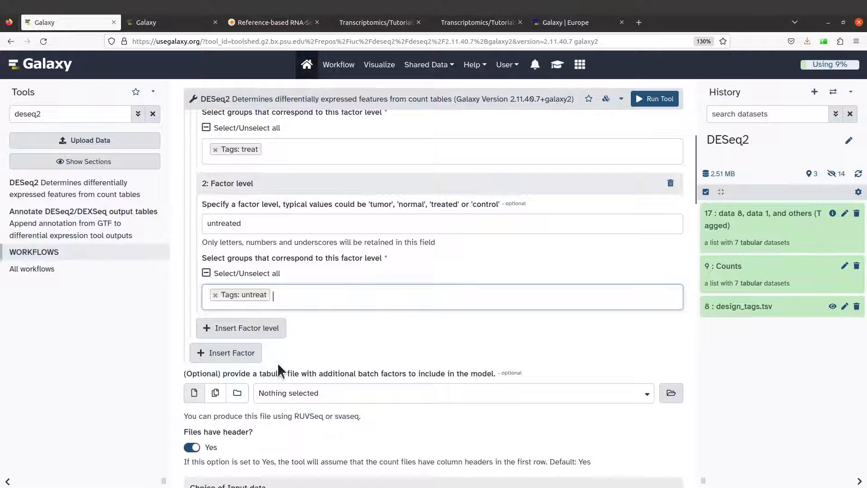
scroll(323, 226, down, 1)
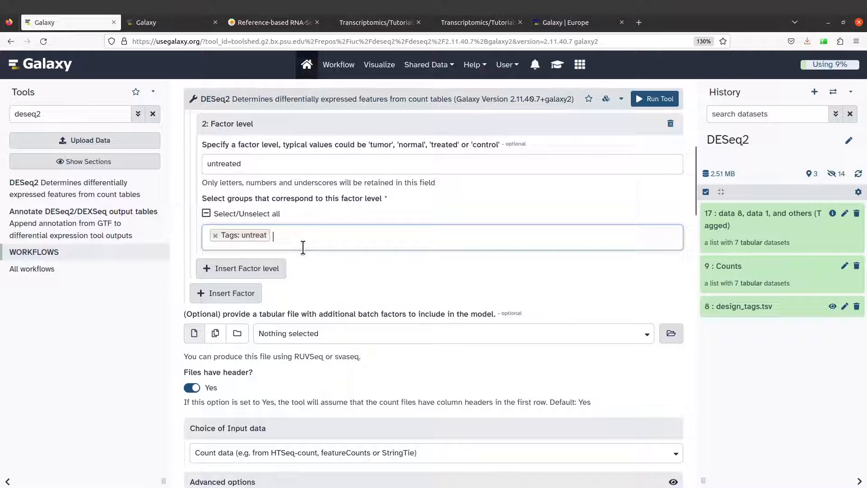
click(243, 296)
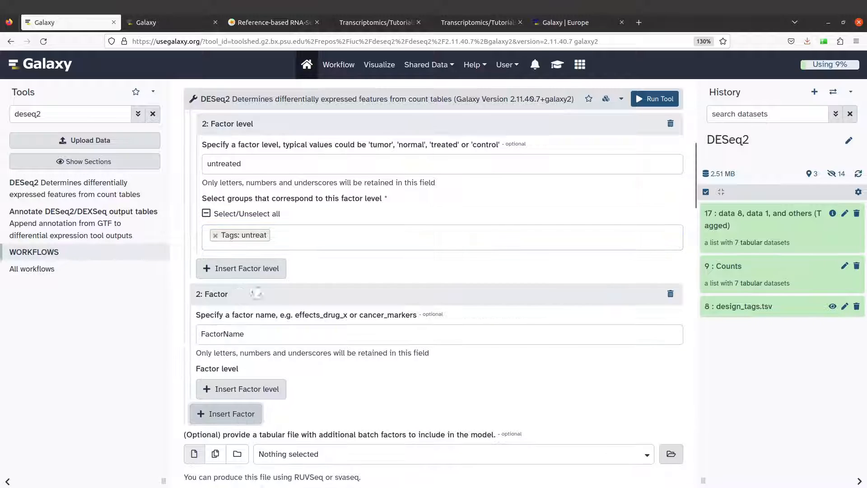
scroll(271, 253, down, 2)
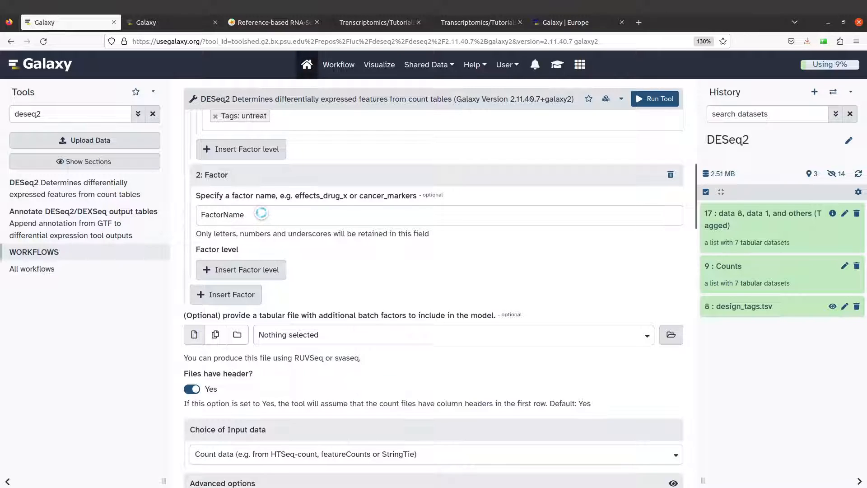
double_click(261, 213)
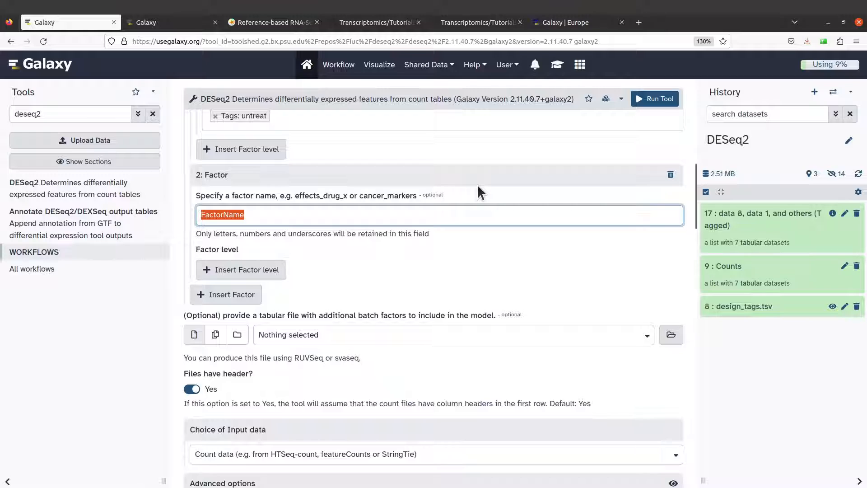
text(s)
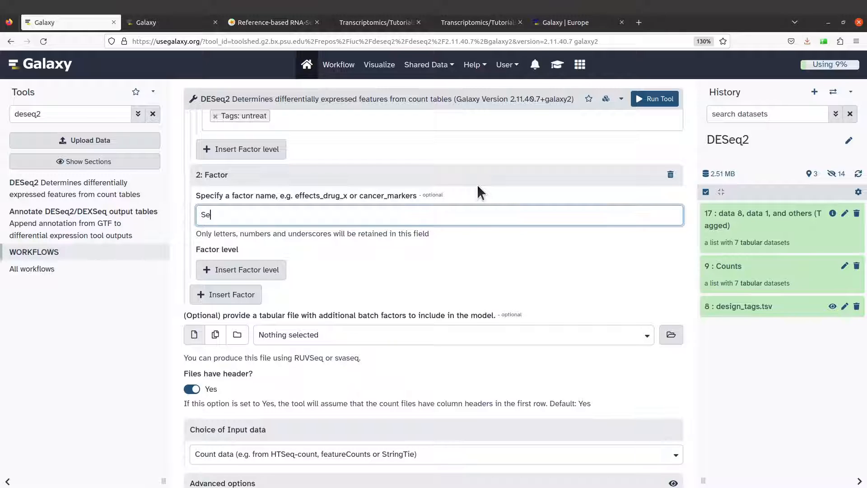
text(equencing)
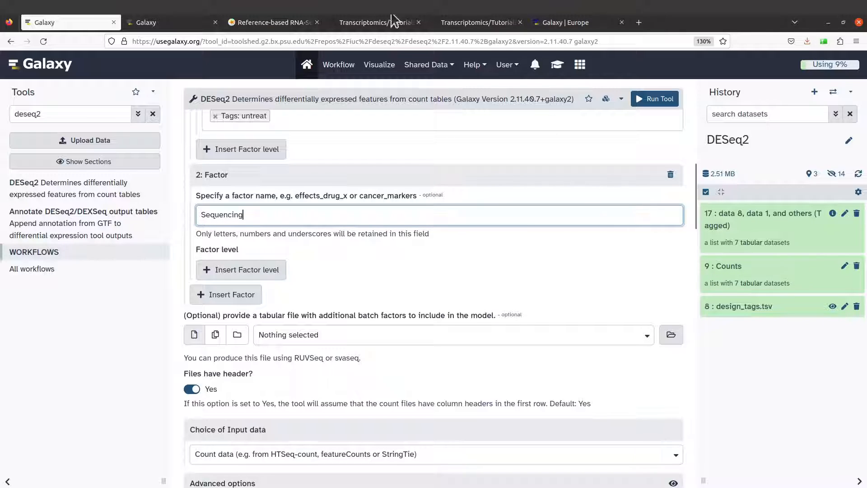
Check the Sequencing levels in the tutorial, and insert a first Sequencing factor level named PE in DESeq2 with the Tags: paired group.
click(290, 21)
scroll(658, 242, down, 3)
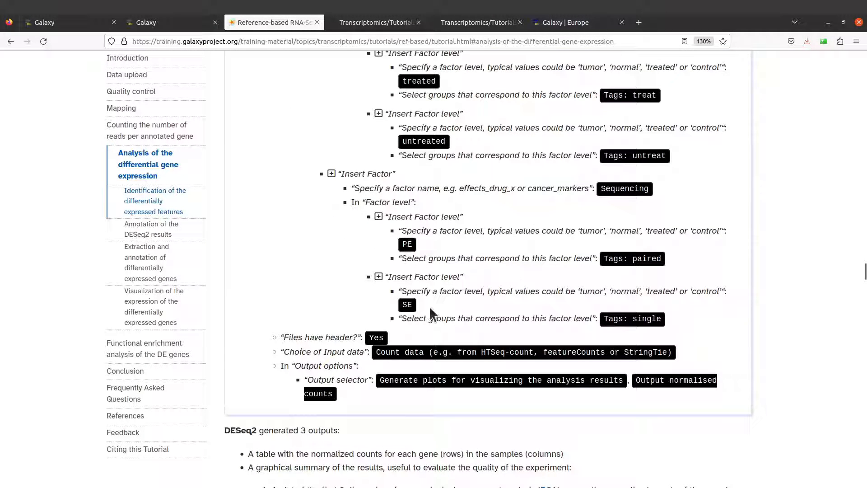
click(67, 21)
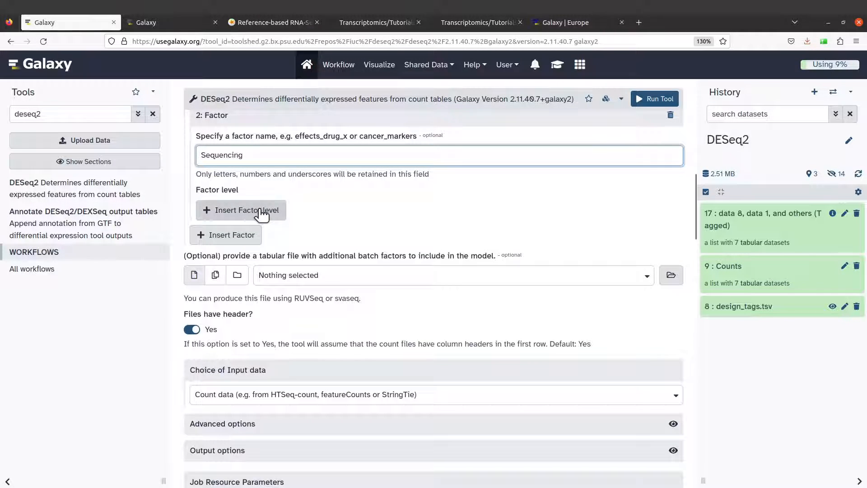
click(265, 212)
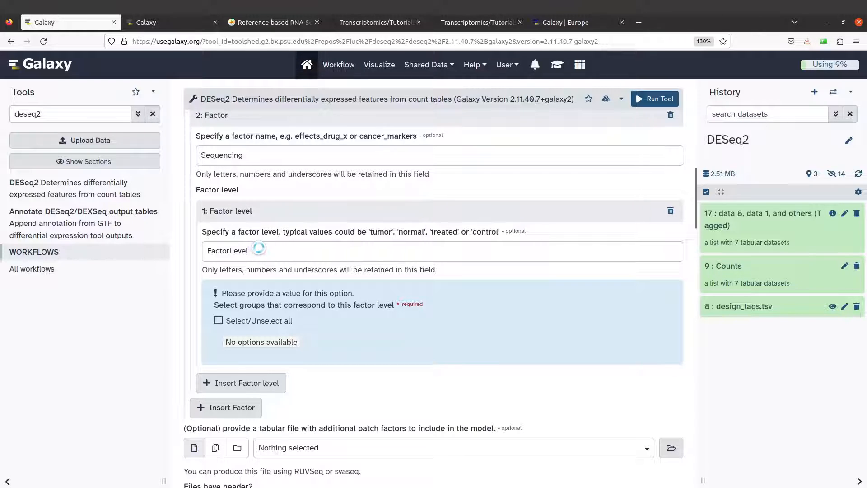
double_click(257, 249)
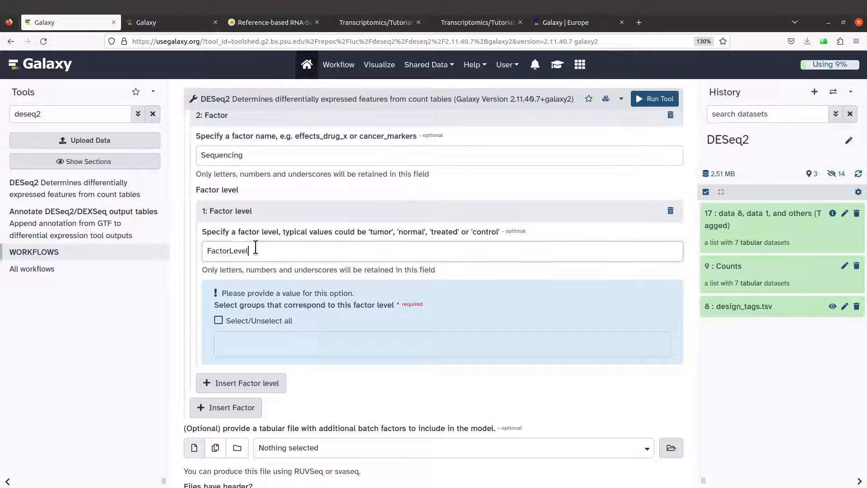
text(PE)
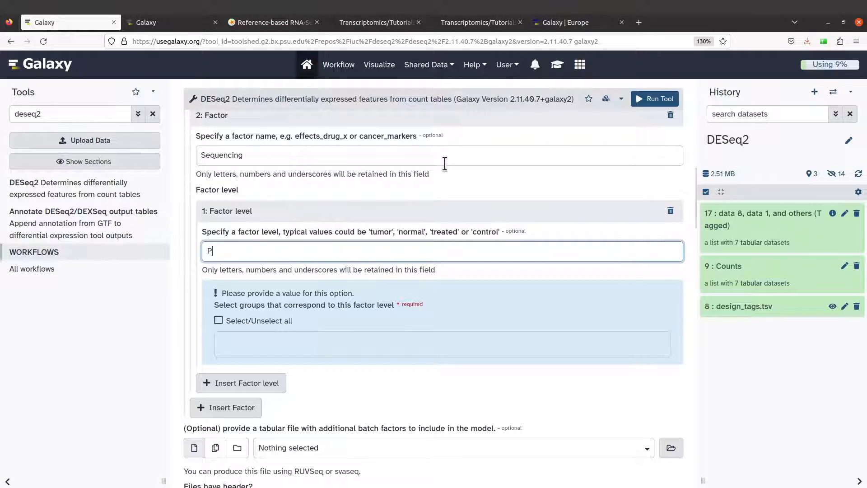
click(290, 348)
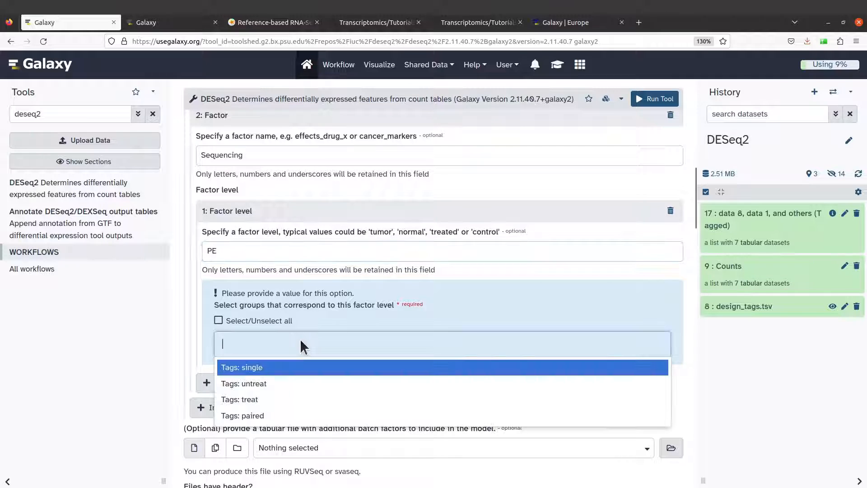
click(264, 417)
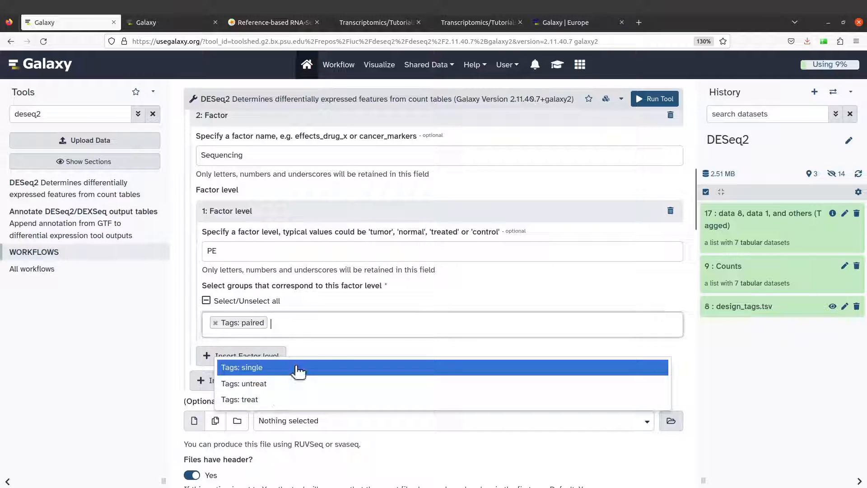
click(536, 340)
scroll(283, 316, down, 1)
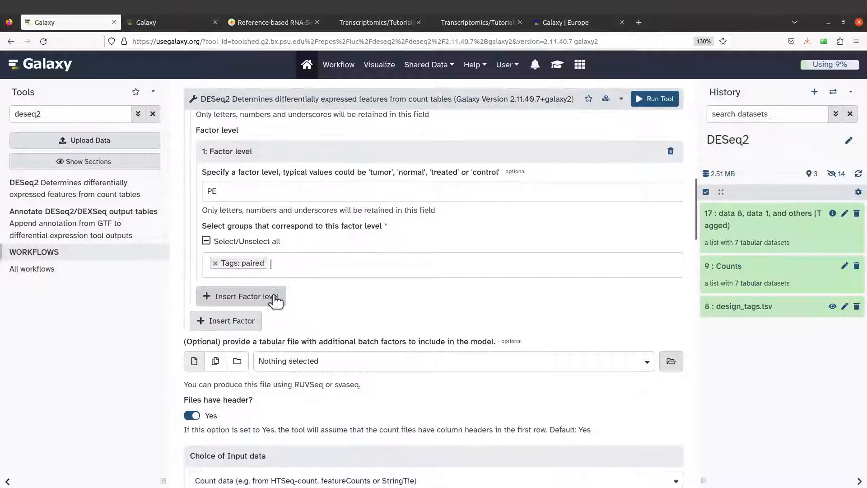
Insert a second Sequencing factor level named SE and assign it the Tags: single group.
click(274, 297)
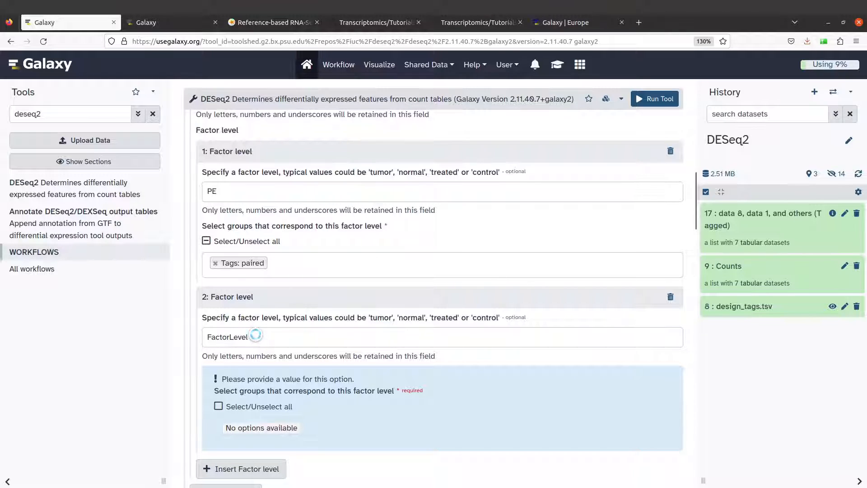
click(256, 335)
double_click(221, 337)
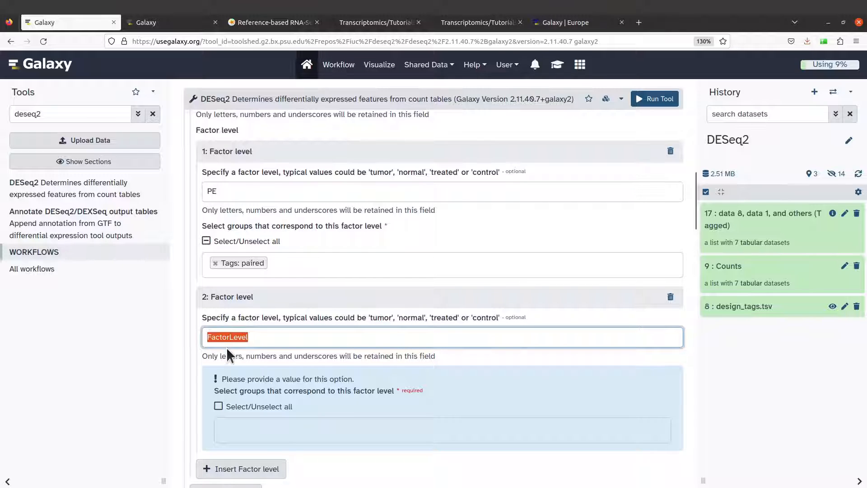
text(SE)
scroll(321, 294, down, 5)
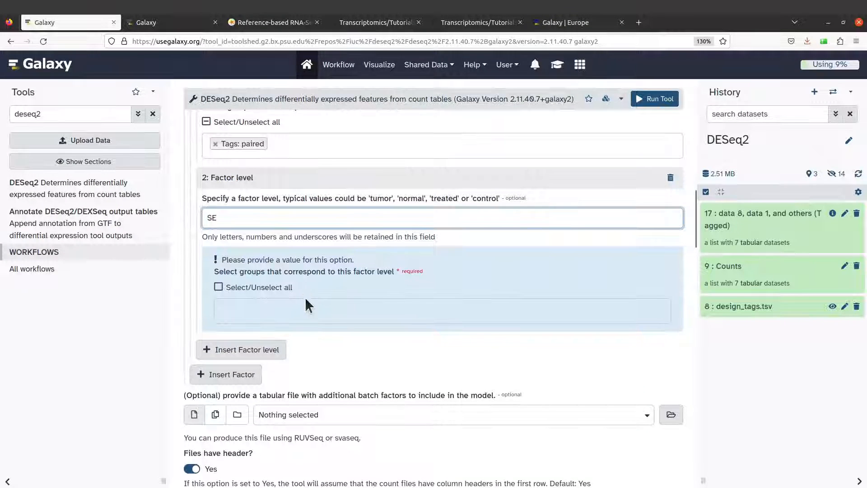
click(298, 303)
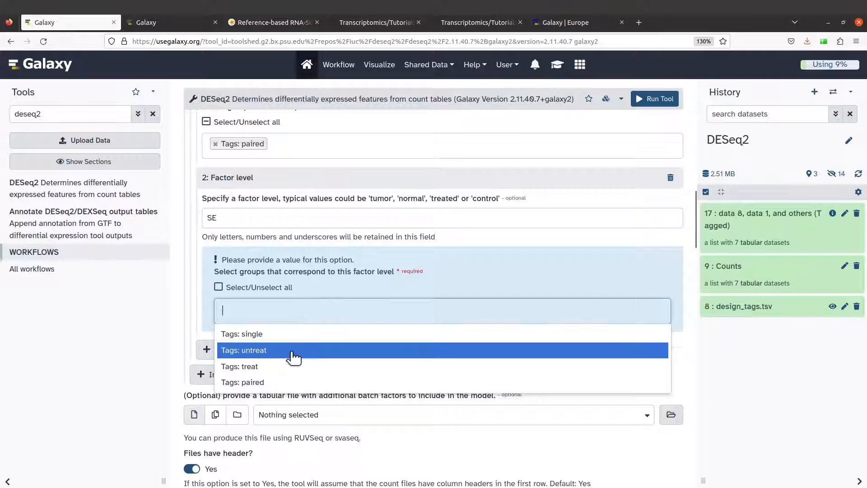
click(277, 335)
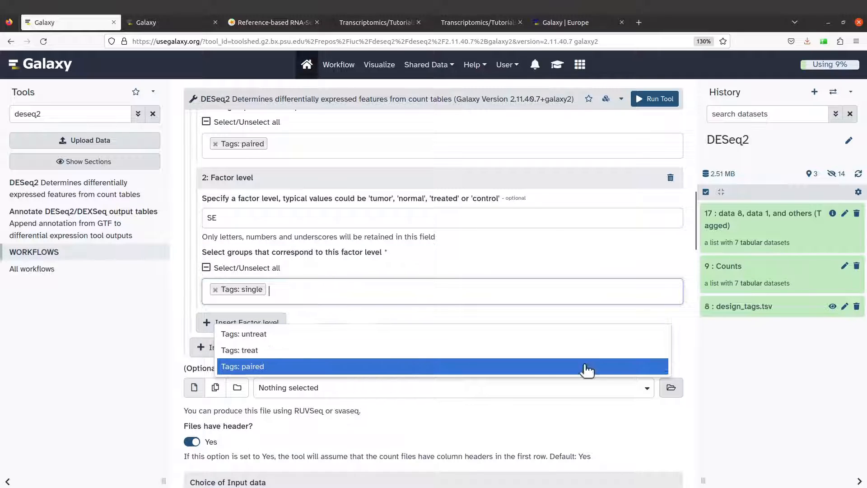
click(747, 363)
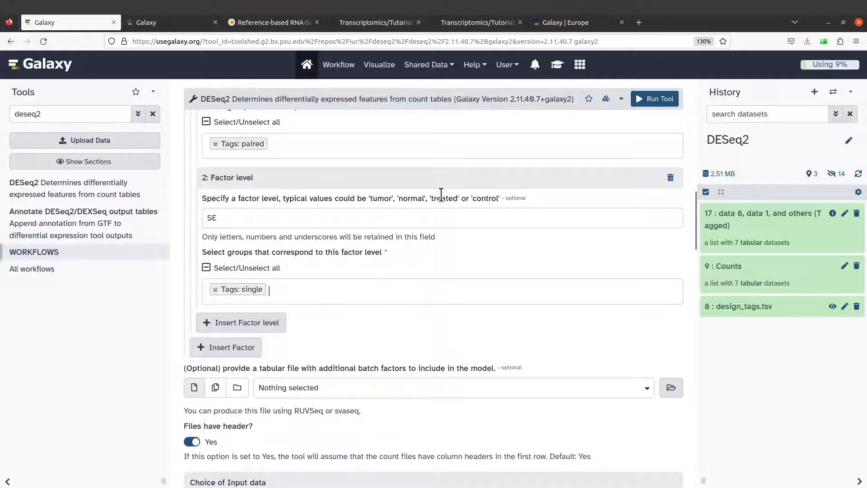
Review the tutorial's DESeq2 settings for file headers, input data choice and output selector, and return to the Galaxy form.
click(237, 26)
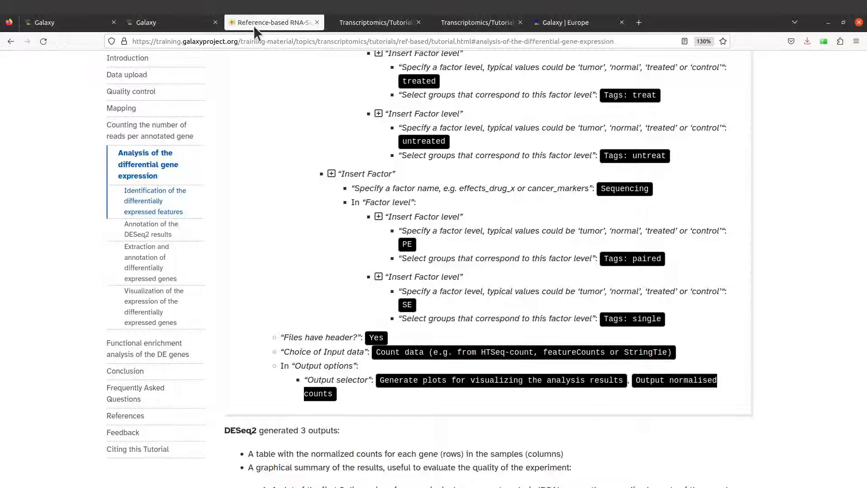
scroll(530, 334, down, 3)
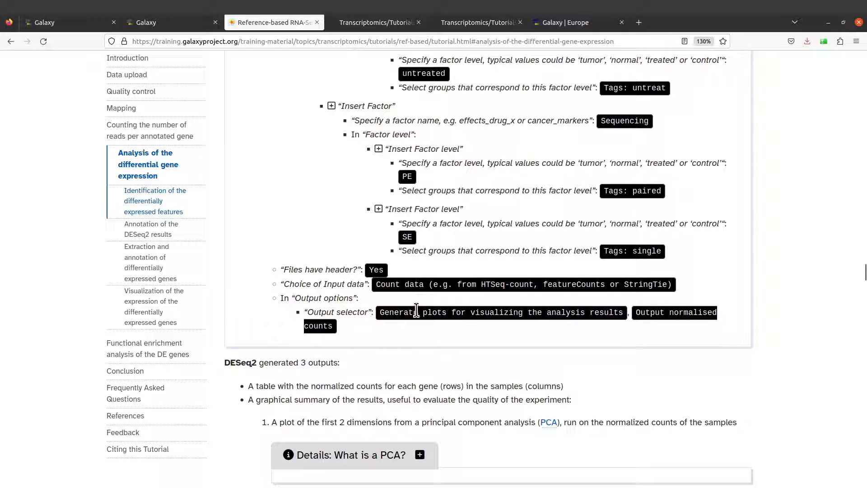
drag(404, 312, 586, 312)
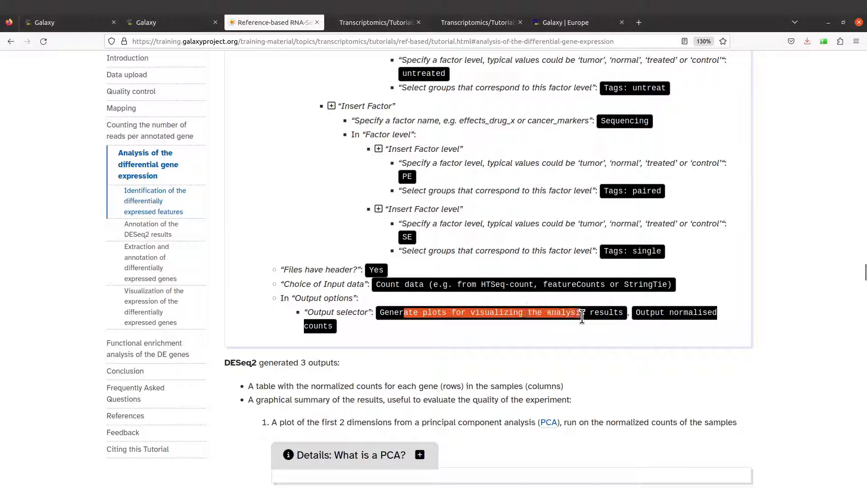
click(292, 228)
click(70, 22)
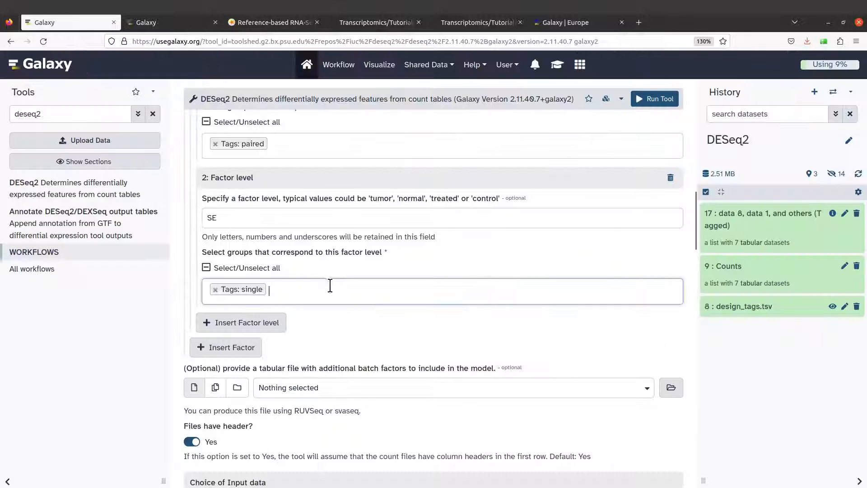
Check the header and input data settings in the DESeq2 form, and expand the output options to examine the output selector.
scroll(332, 293, down, 2)
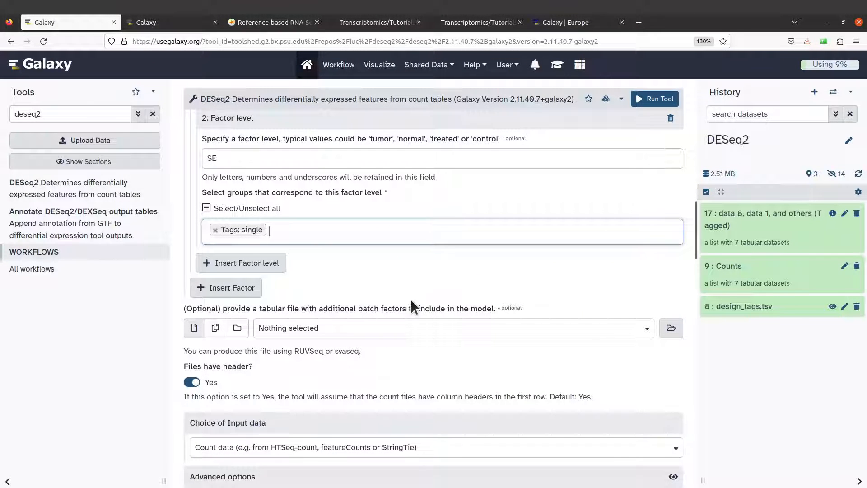
scroll(448, 370, down, 2)
scroll(357, 291, down, 2)
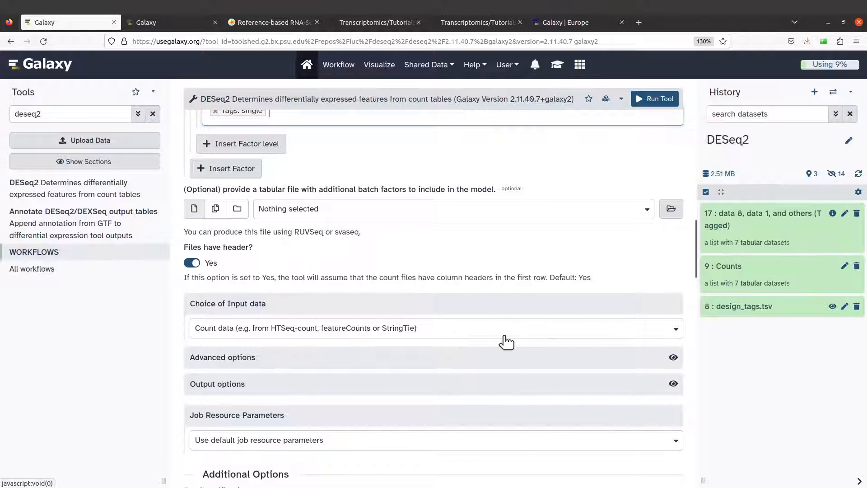
scroll(273, 371, down, 2)
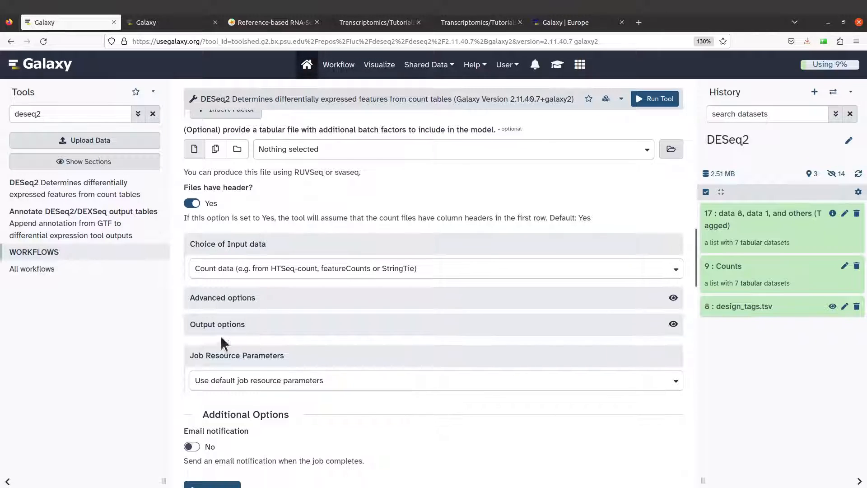
click(255, 327)
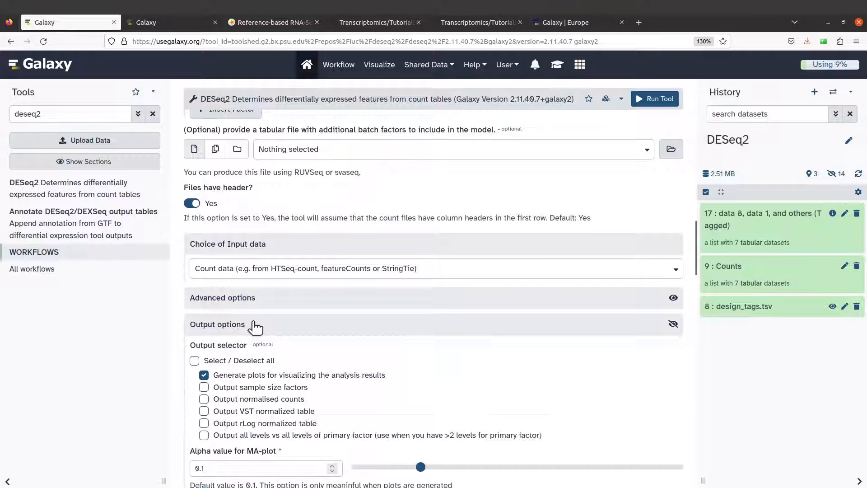
scroll(265, 327, down, 2)
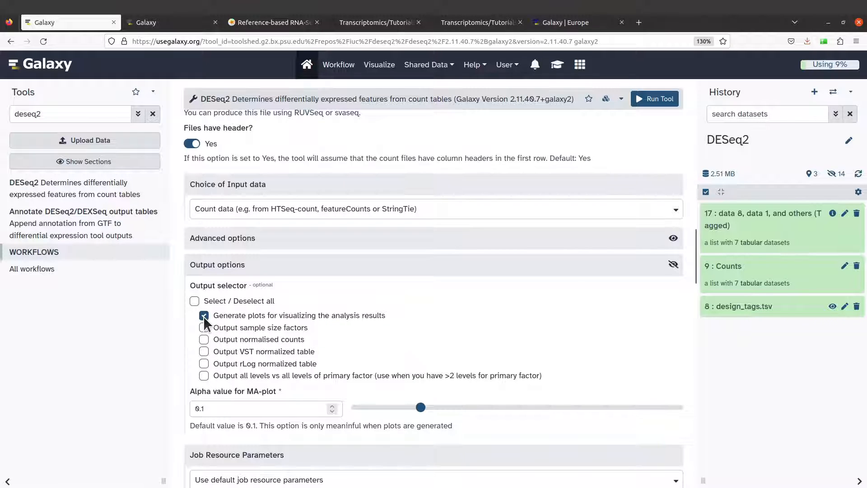
scroll(387, 307, down, 4)
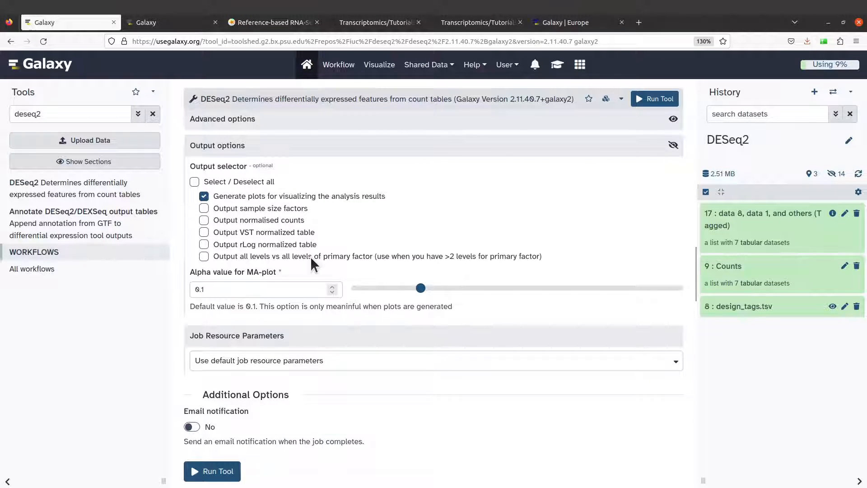
Compare the DESeq2 output options with the tutorial once more, and run DESeq2 with only the analysis plots output selected.
click(279, 27)
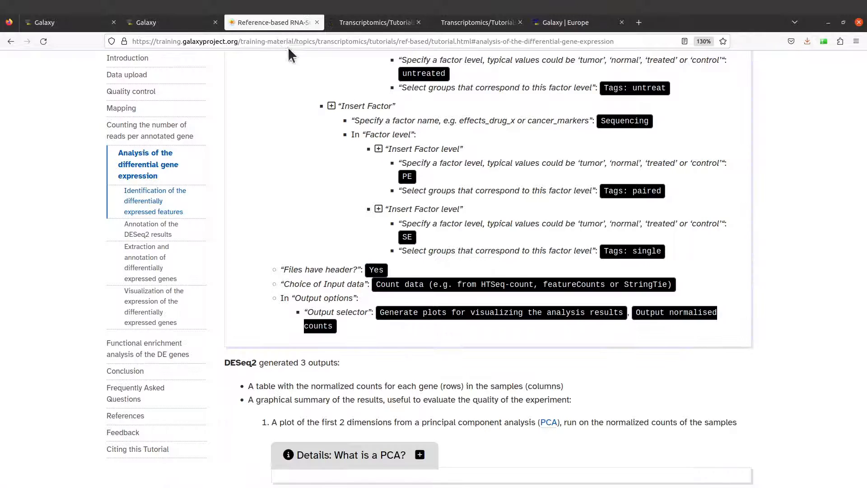
scroll(480, 162, up, 2)
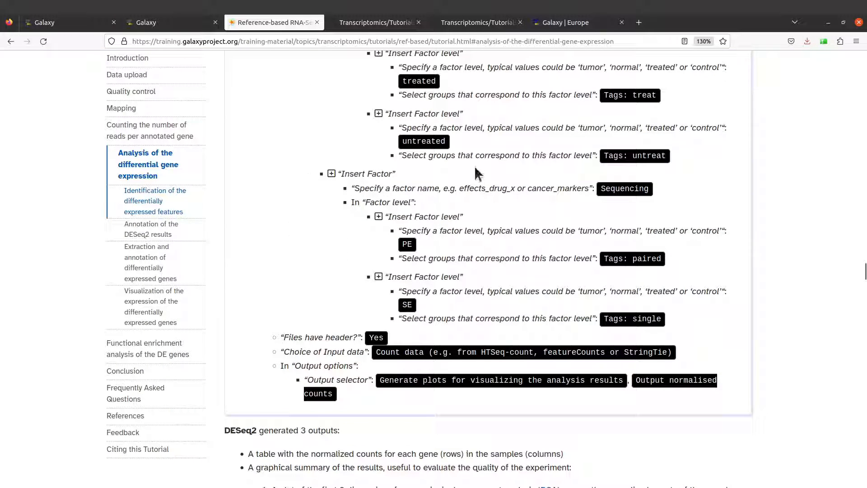
scroll(342, 220, down, 4)
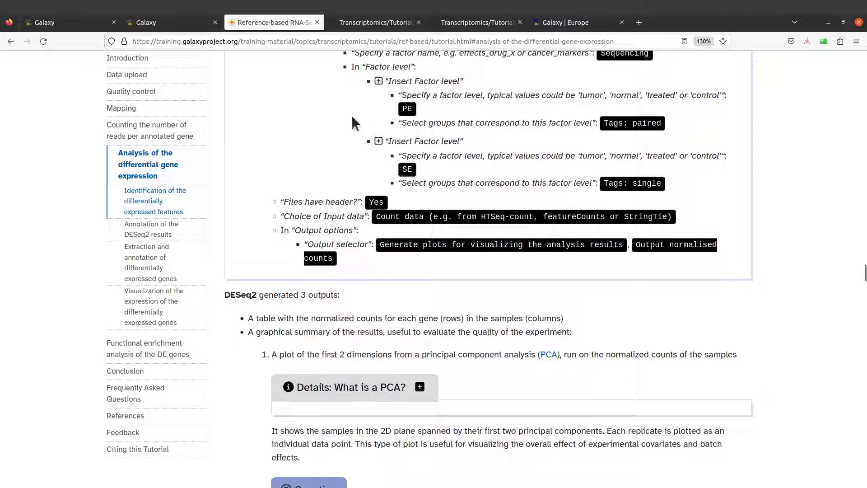
click(45, 22)
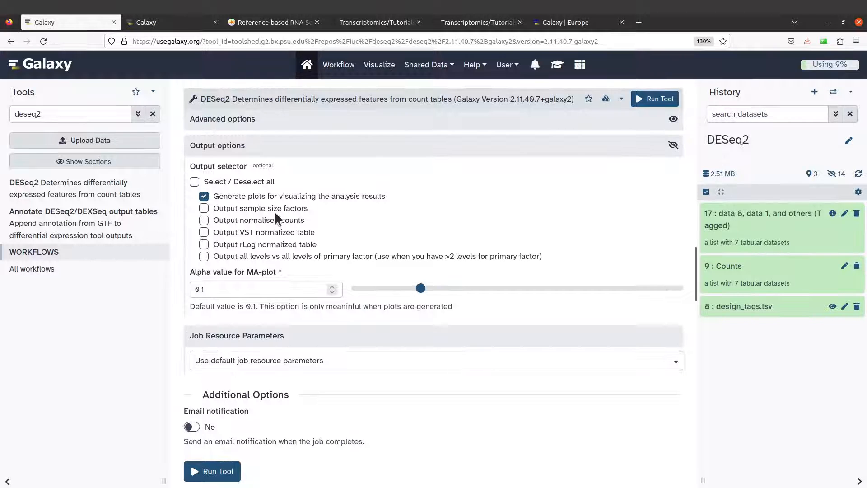
scroll(299, 298, down, 1)
scroll(313, 317, down, 2)
scroll(334, 257, up, 1)
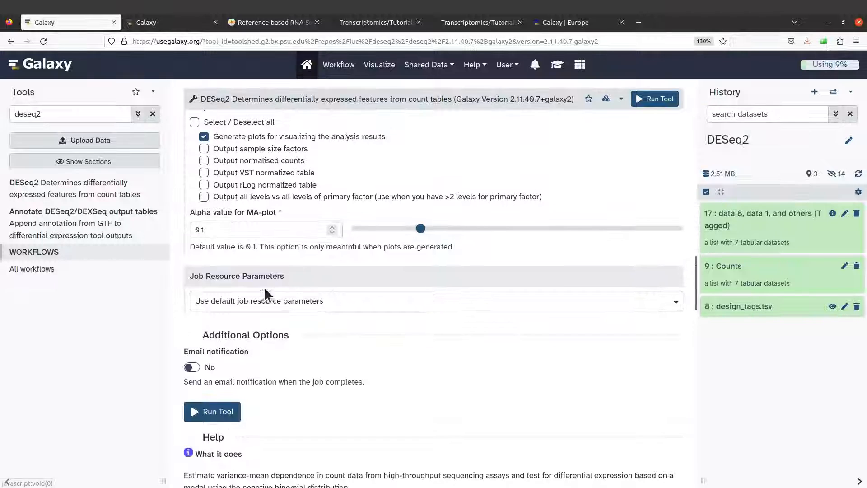
click(207, 414)
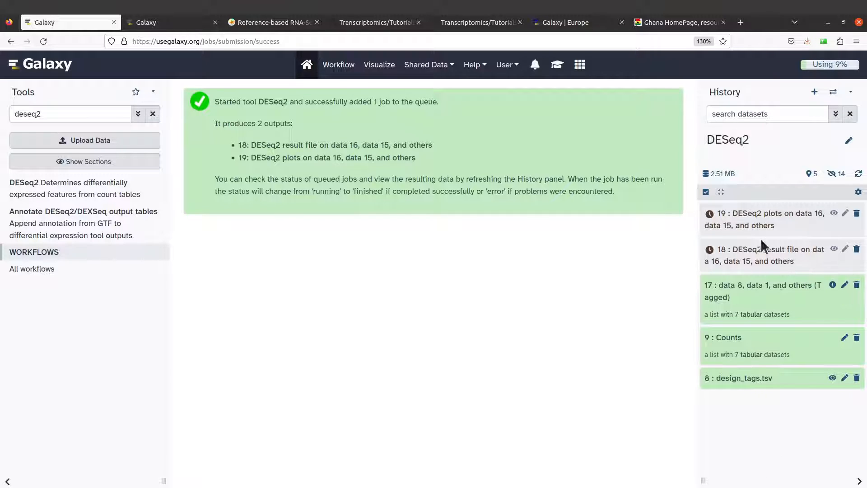
Look at the existing DESeq2 results in the Galaxy Europe history, and return to the submitted job in the main Galaxy history.
click(576, 27)
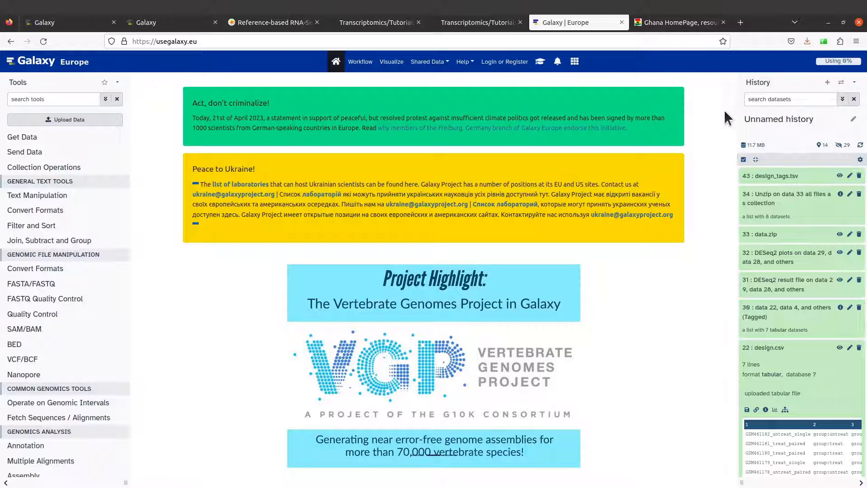
click(77, 22)
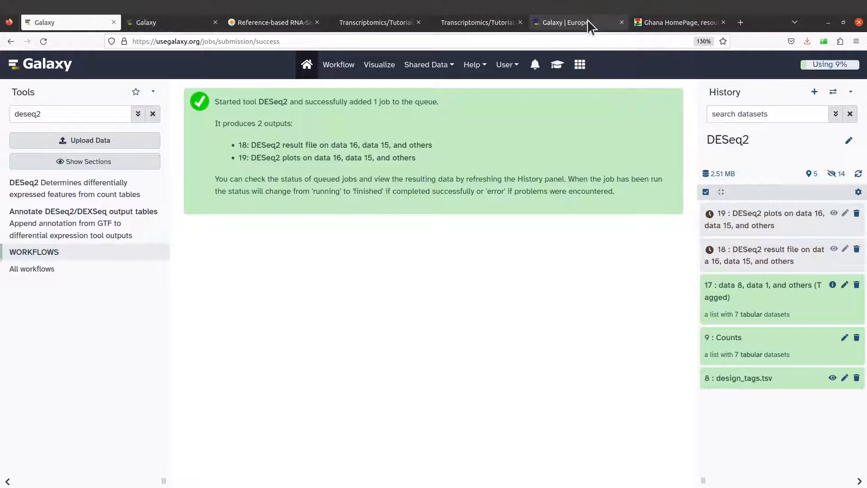
click(571, 24)
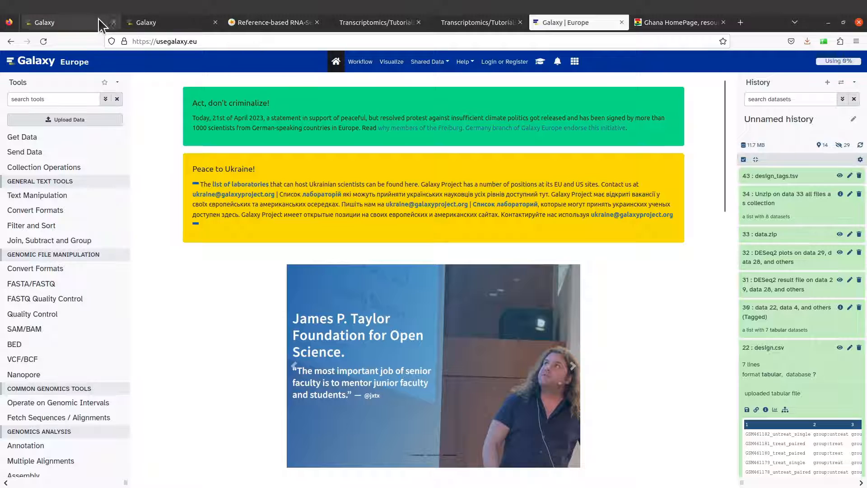
click(73, 21)
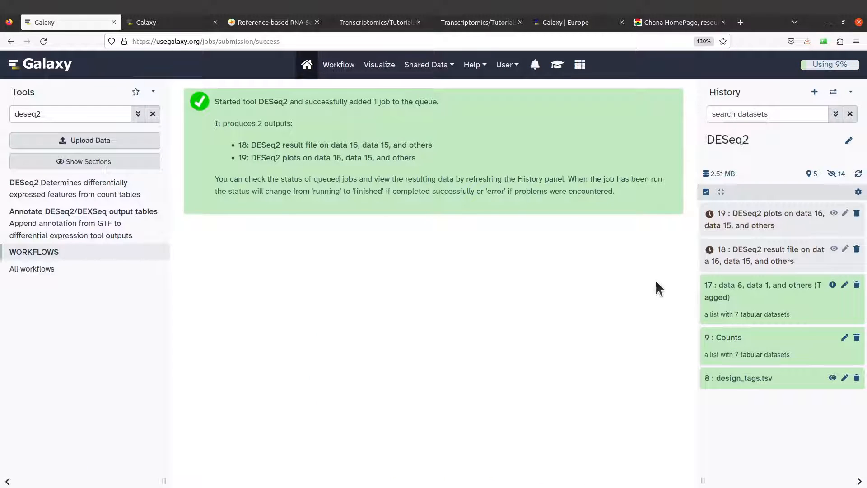
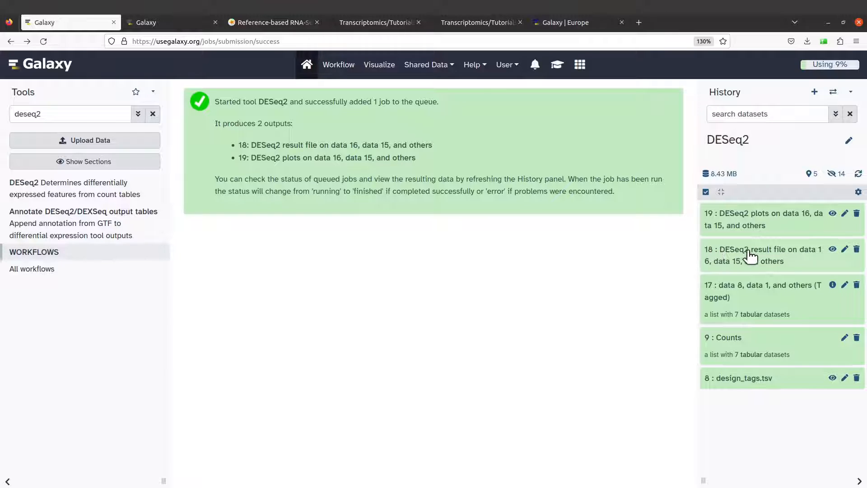
Download the DESeq2 result file from the history into the deseq2_output folder, keeping the suggested file name.
click(763, 252)
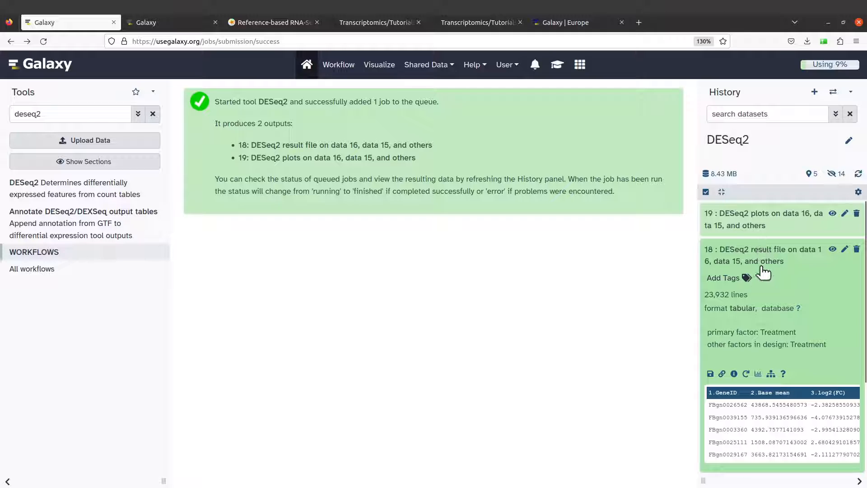
click(769, 255)
click(778, 252)
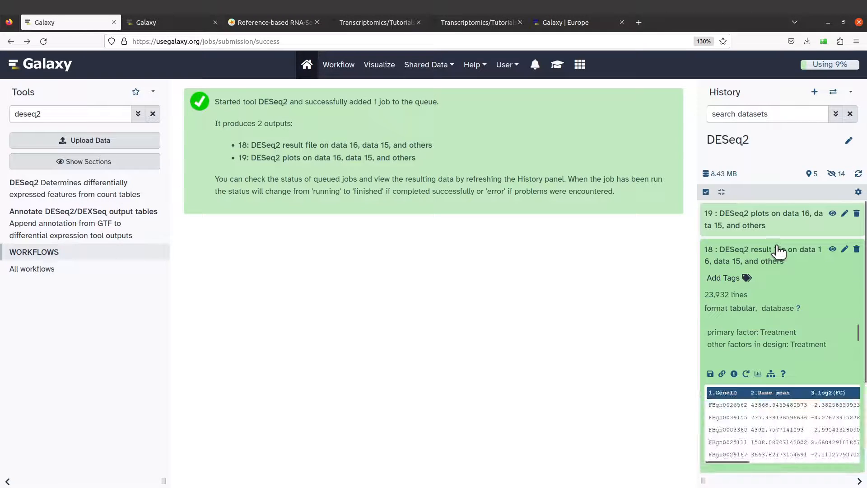
scroll(768, 269, down, 3)
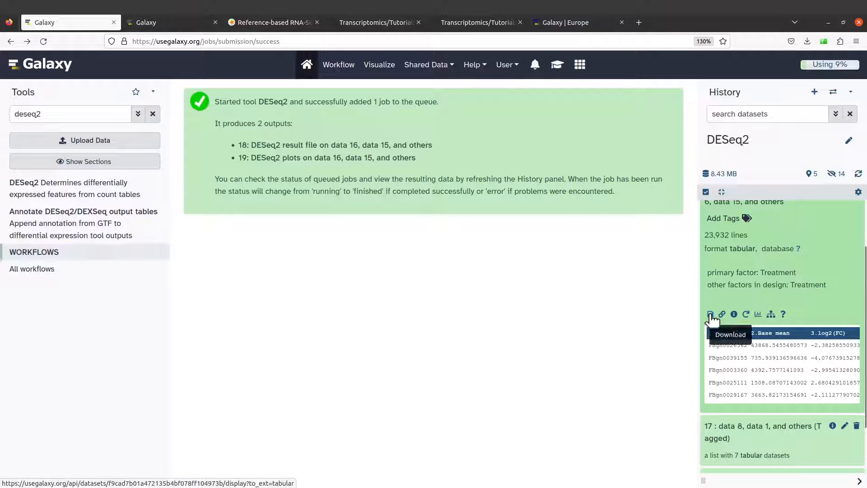
click(711, 317)
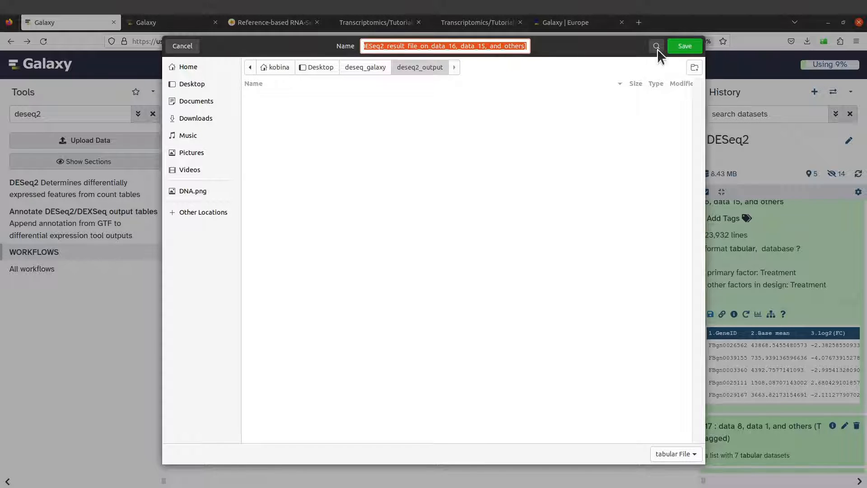
click(682, 47)
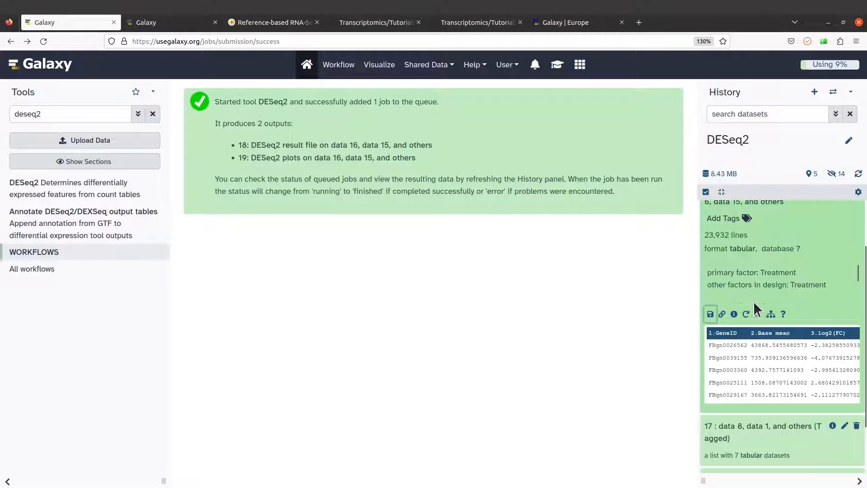
Download the DESeq2 plots dataset from the history as a PDF and glance through it.
scroll(754, 301, up, 2)
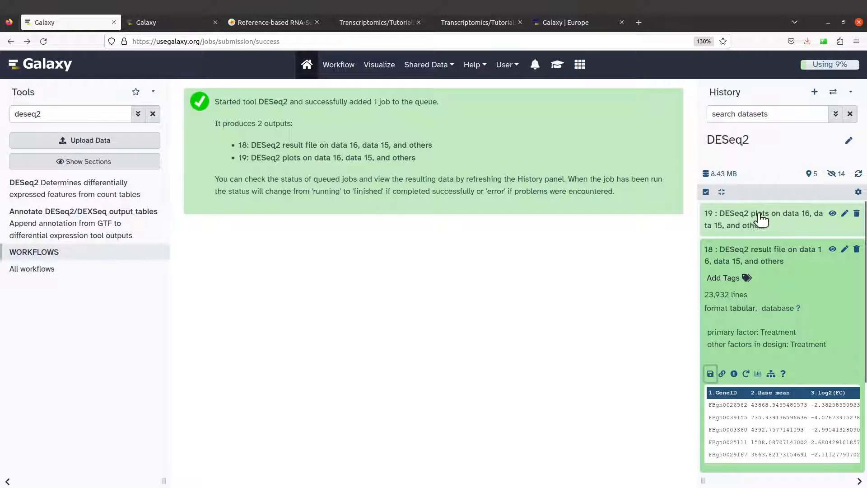
click(778, 252)
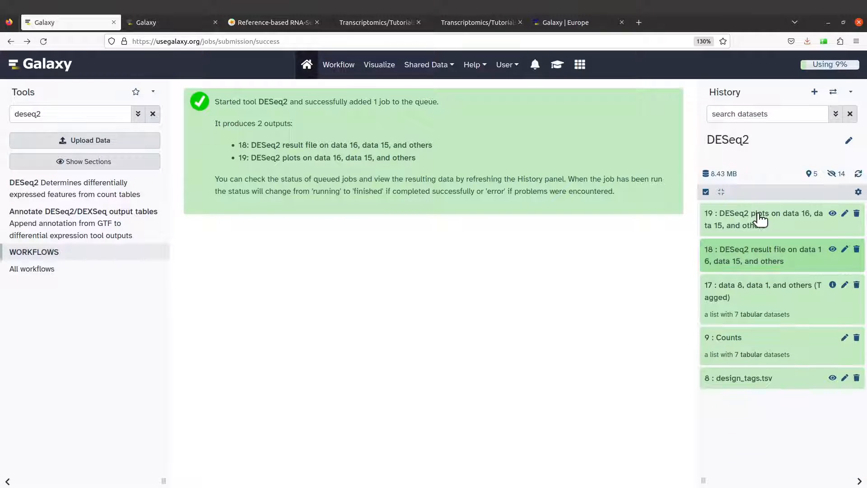
click(762, 219)
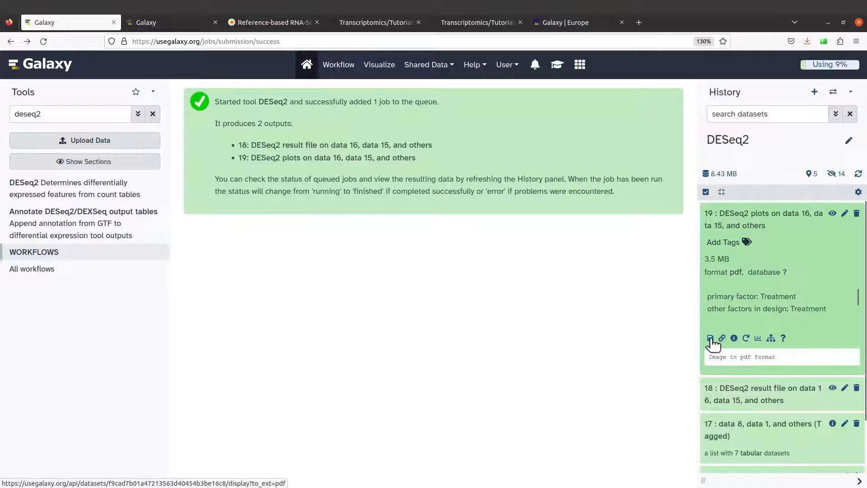
click(713, 339)
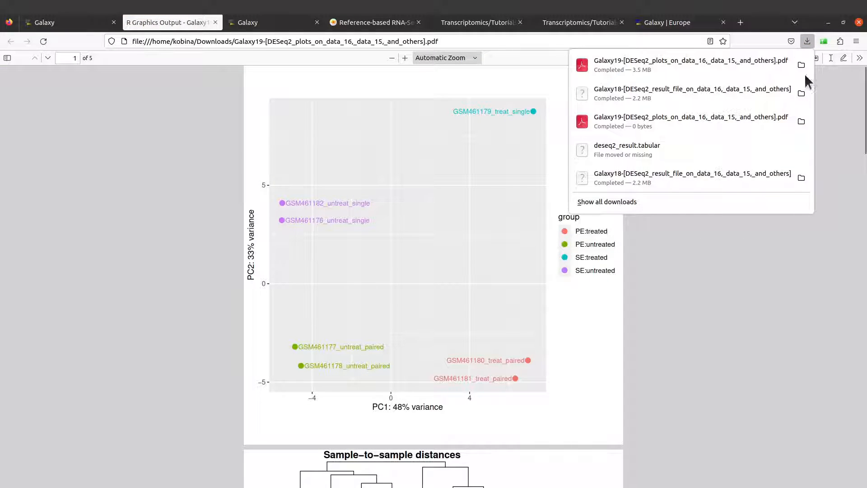
click(764, 287)
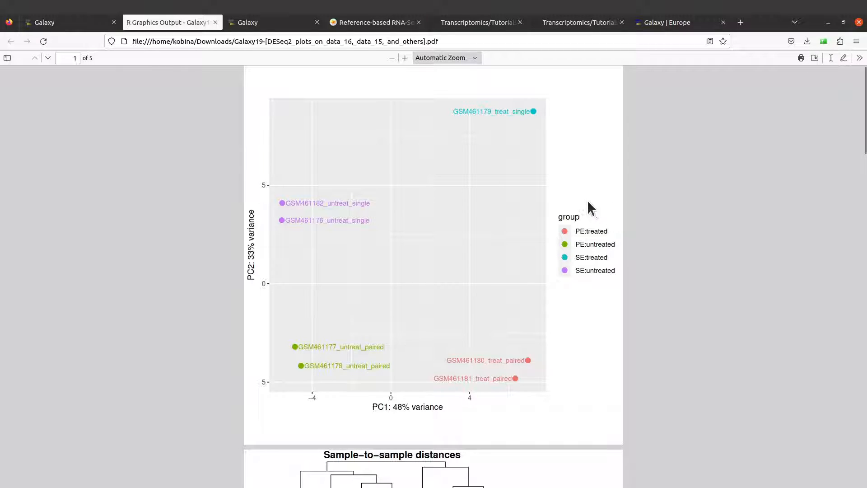
scroll(592, 210, down, 5)
scroll(575, 199, up, 5)
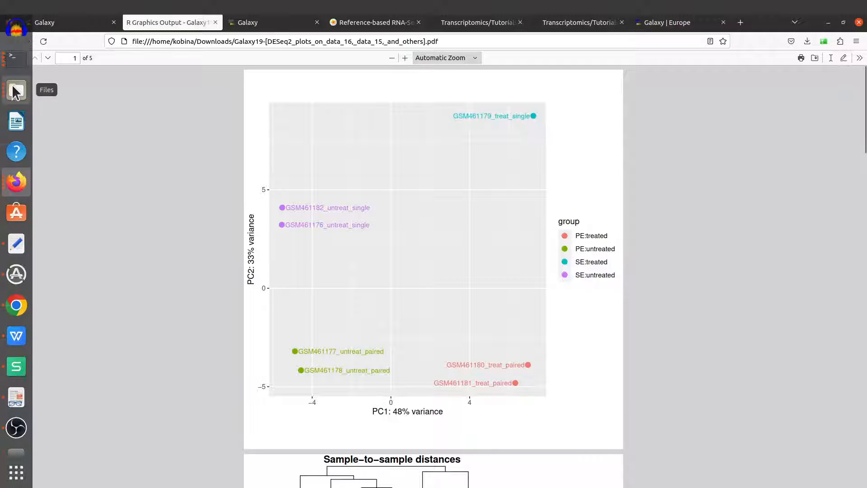
Switch to the file manager and open the downloaded DESeq2 result file from deseq2_output in WPS Spreadsheets.
click(13, 90)
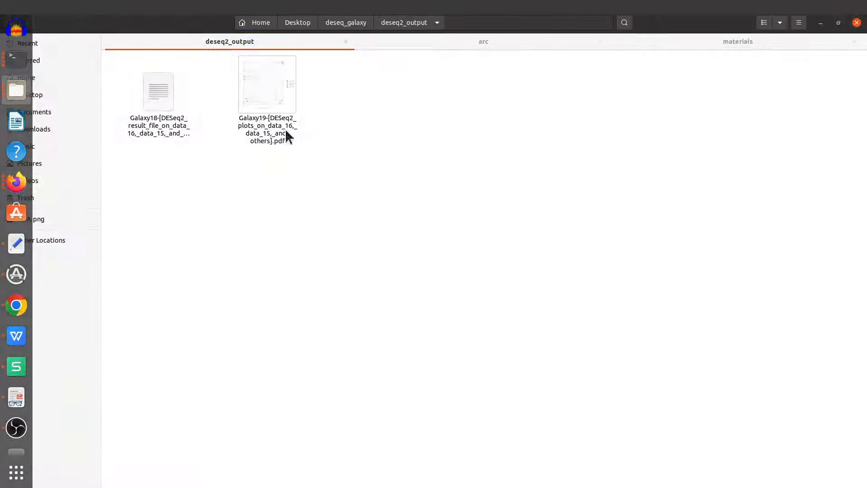
click(166, 115)
click(269, 110)
click(161, 107)
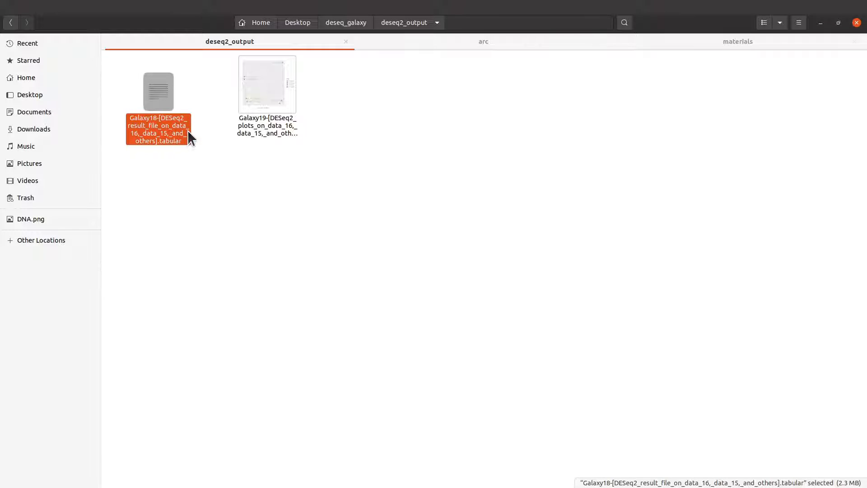
right_click(164, 104)
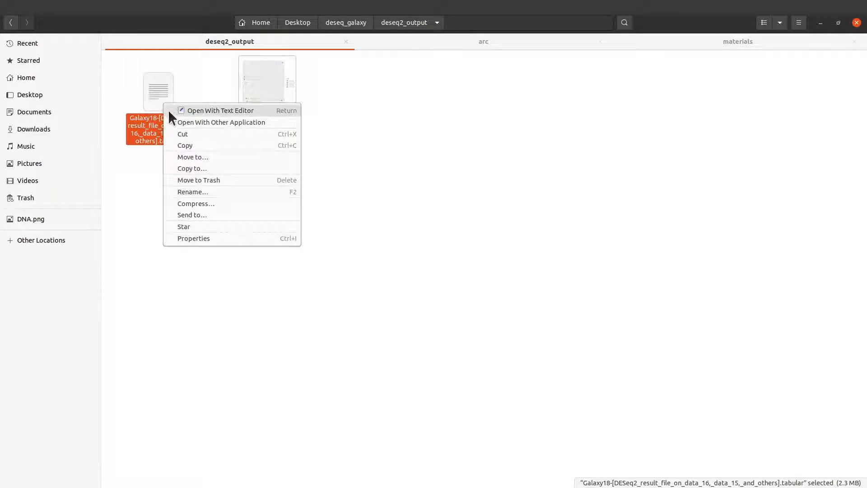
click(180, 122)
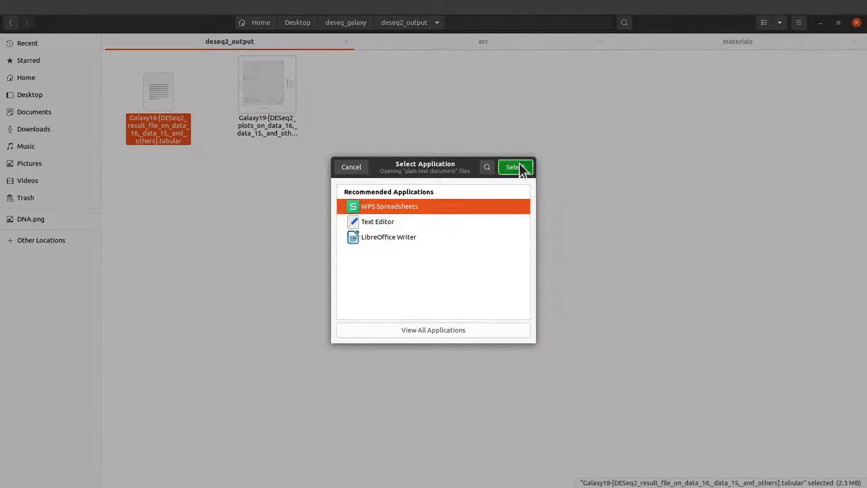
click(517, 166)
double_click(409, 218)
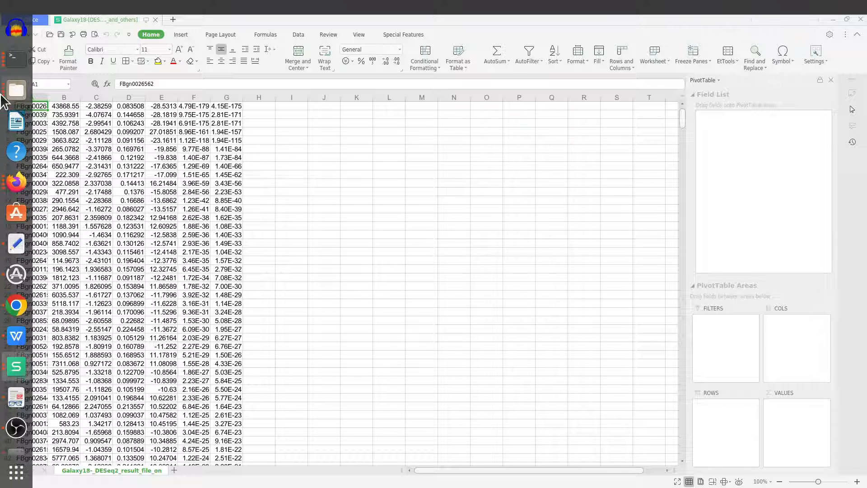
Return to the Reference-based RNA-Seq tutorial in Firefox and read its list of the DESeq2 summary file's per-gene values.
click(17, 181)
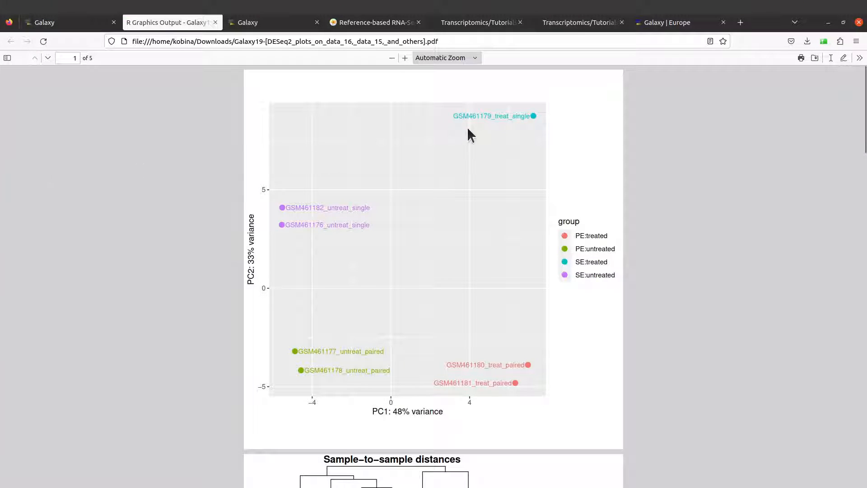
click(342, 19)
scroll(833, 249, up, 1)
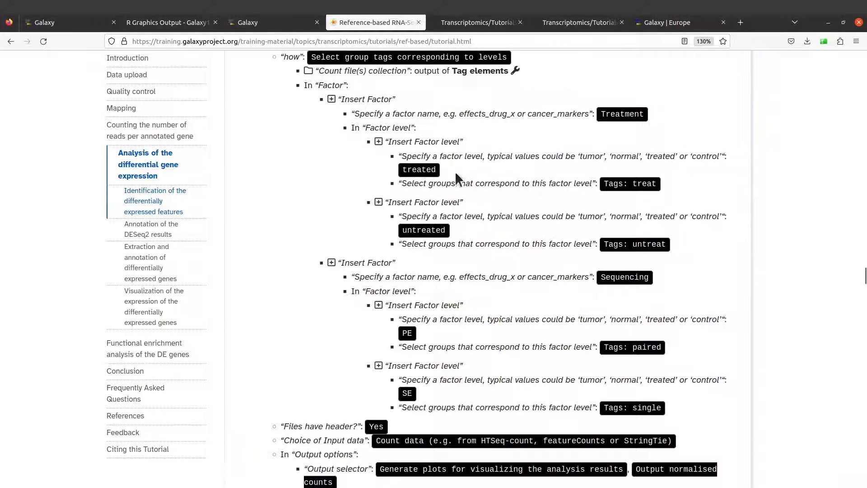
scroll(829, 244, down, 10)
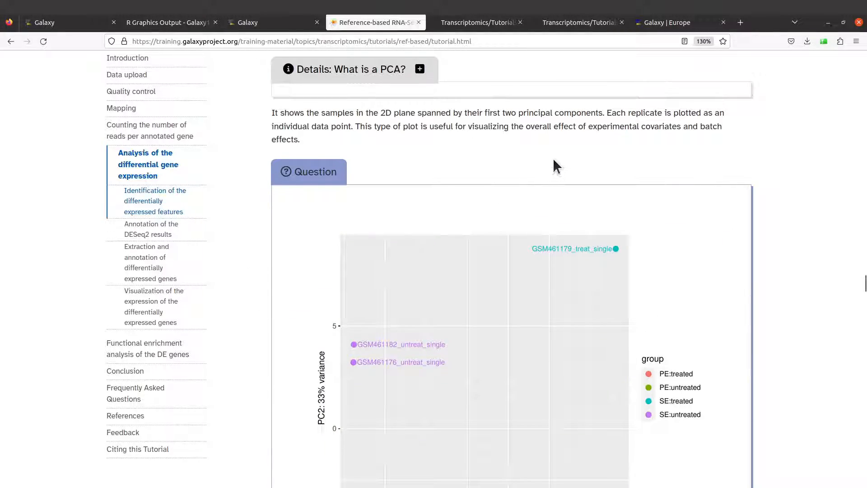
scroll(490, 134, up, 5)
scroll(443, 149, down, 10)
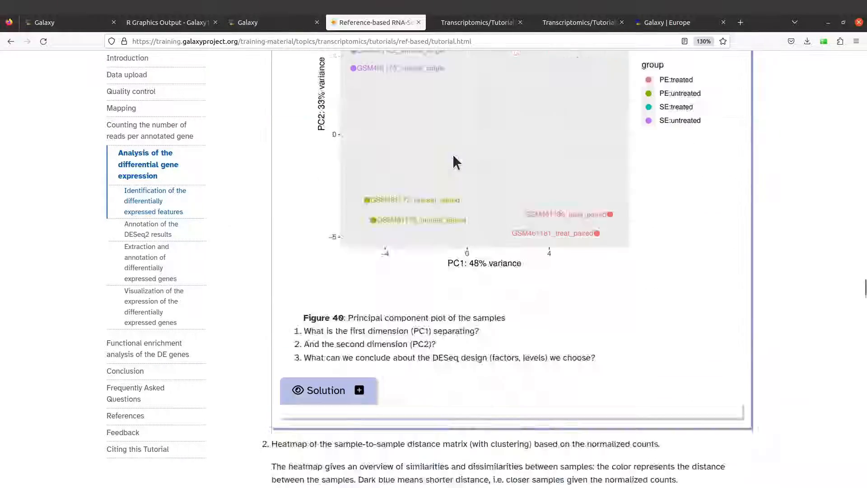
scroll(454, 156, down, 10)
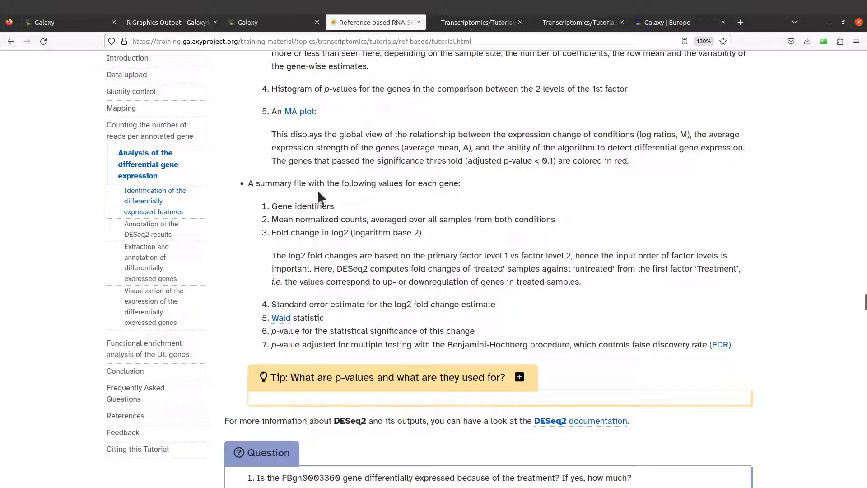
drag(267, 215, 654, 348)
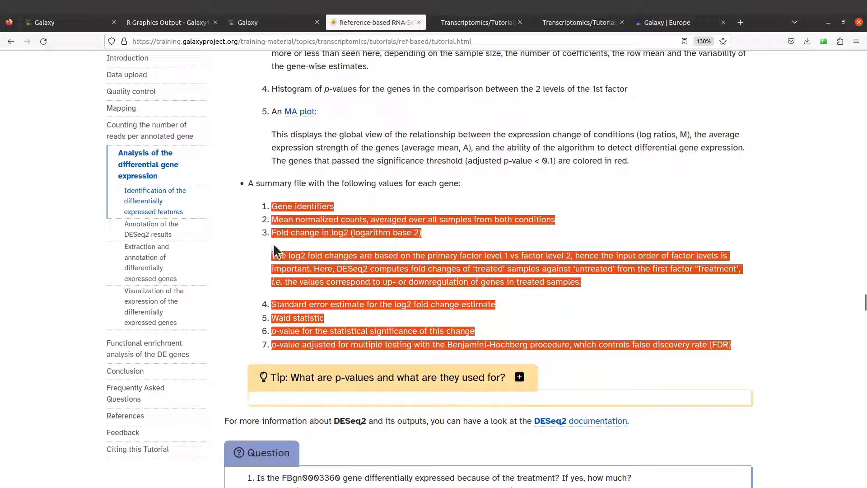
click(311, 240)
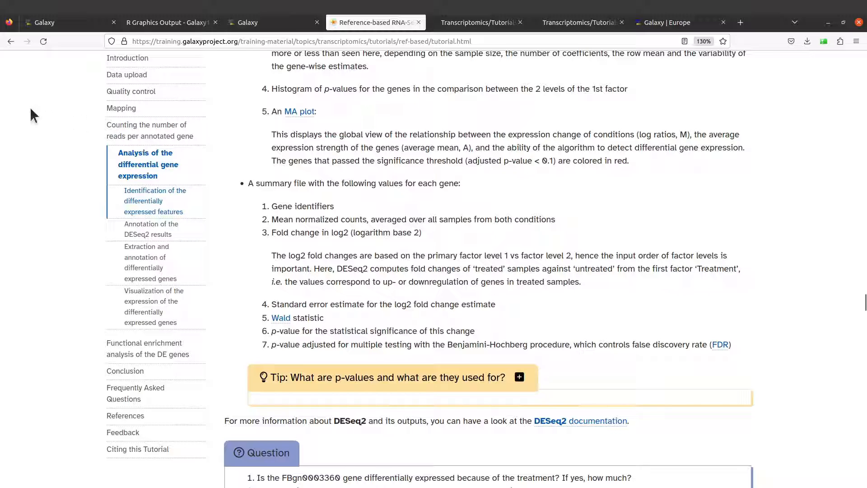
Compare the Galaxy result table in WPS Spreadsheets with the column headings of de_result.all.csv, widening the baseMean column.
mouse_move(3, 85)
click(16, 367)
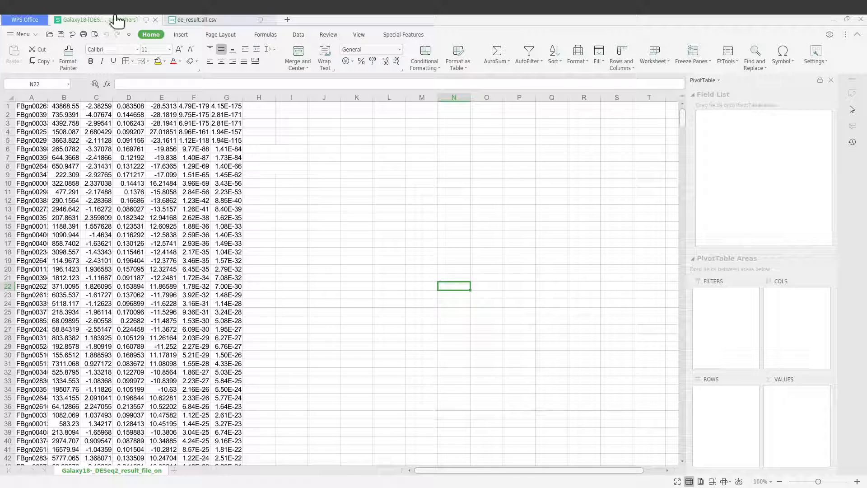
click(199, 20)
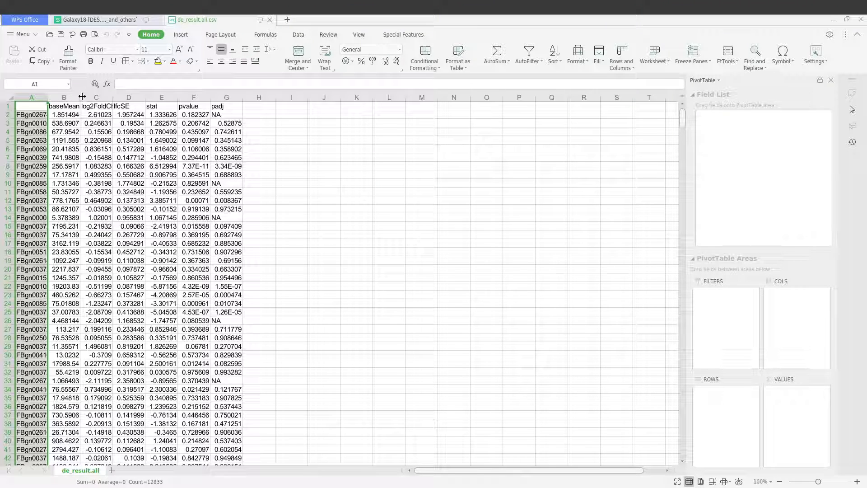
drag(81, 97, 89, 96)
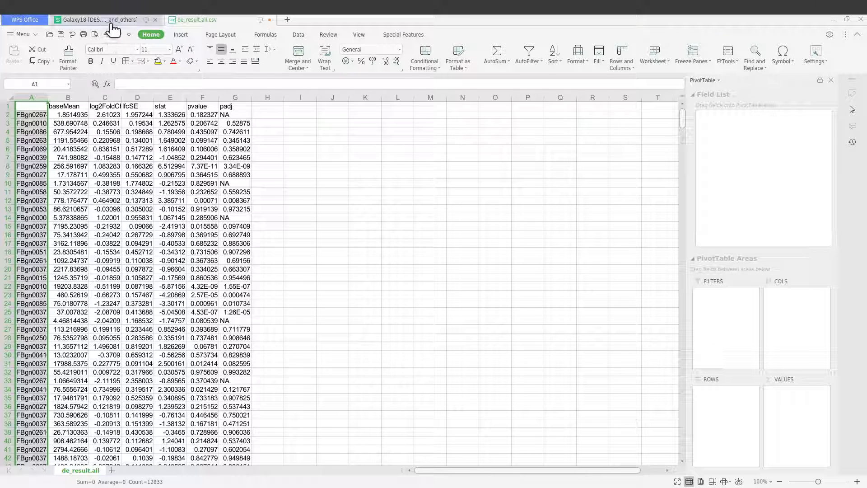
click(108, 20)
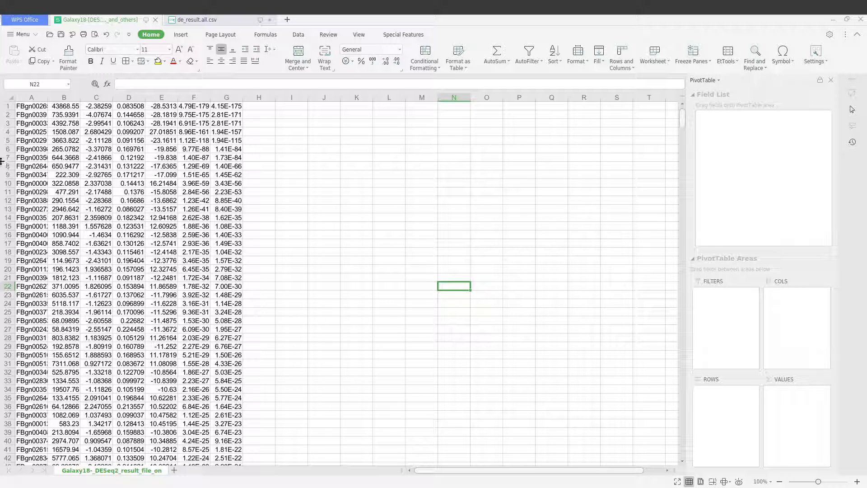
Switch to the file manager and open the DESeq2 plots PDF from the deseq2_output folder.
click(14, 183)
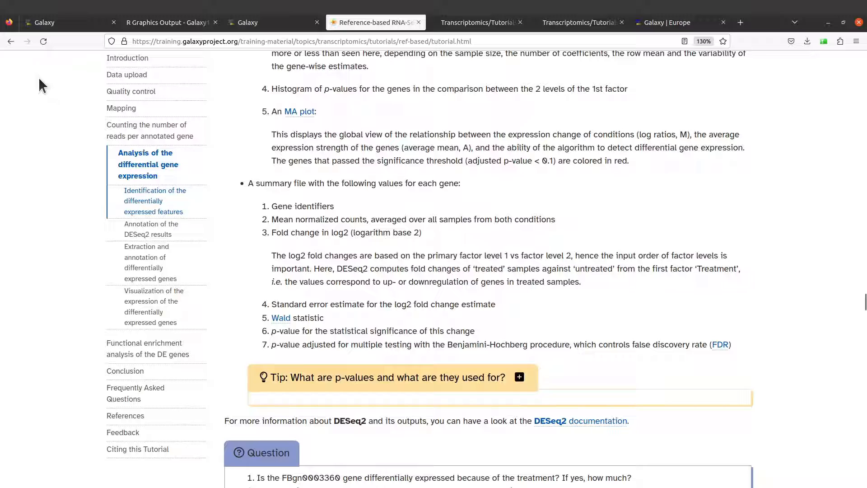
mouse_move(1, 77)
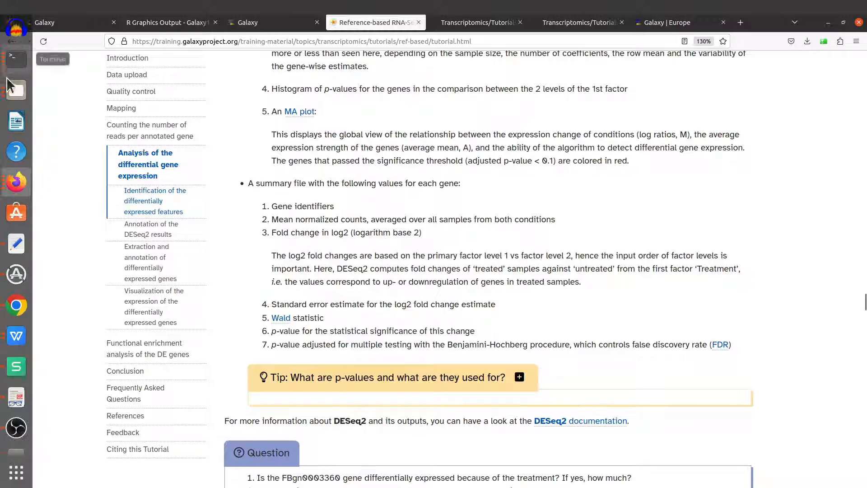
click(16, 89)
click(267, 123)
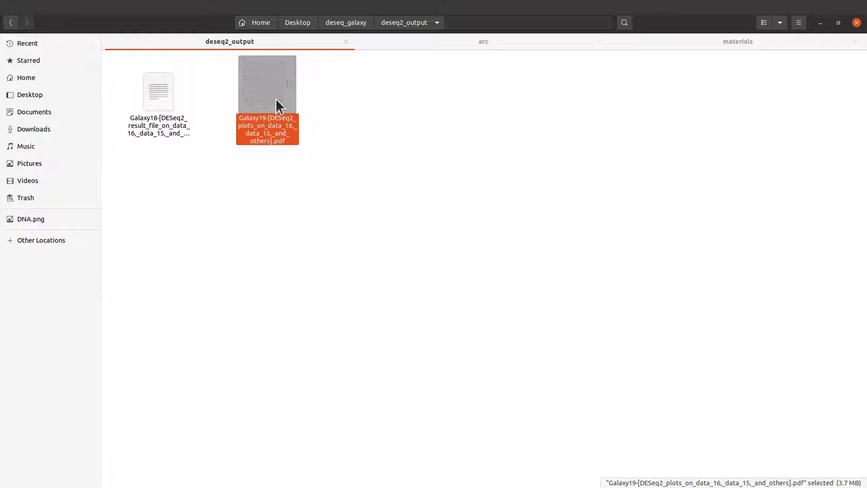
double_click(280, 129)
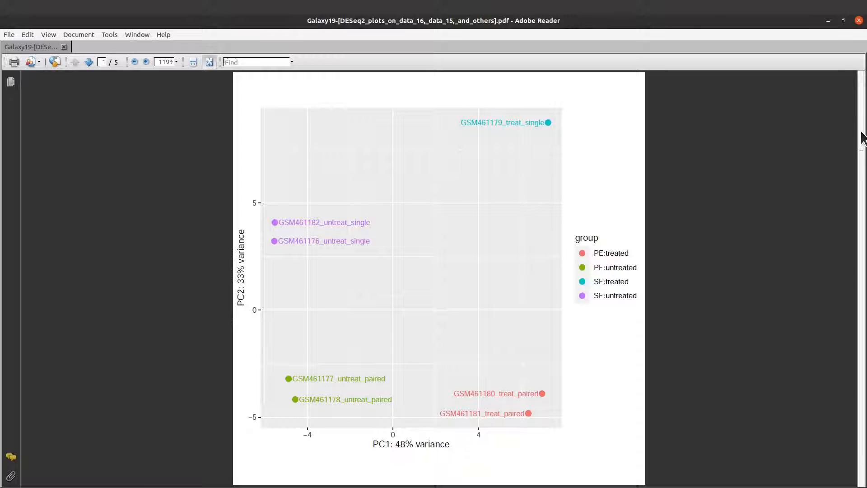
Page through the DESeq2 plots PDF, examining the p-value histogram, the PCA plot, the sample-to-sample distances and the scatter plot on page 3.
drag(863, 138, 847, 448)
scroll(762, 245, up, 1)
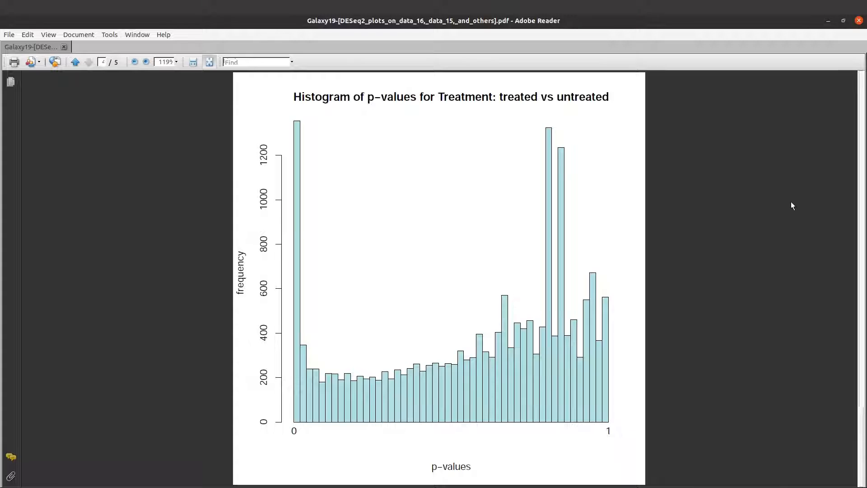
scroll(782, 222, up, 3)
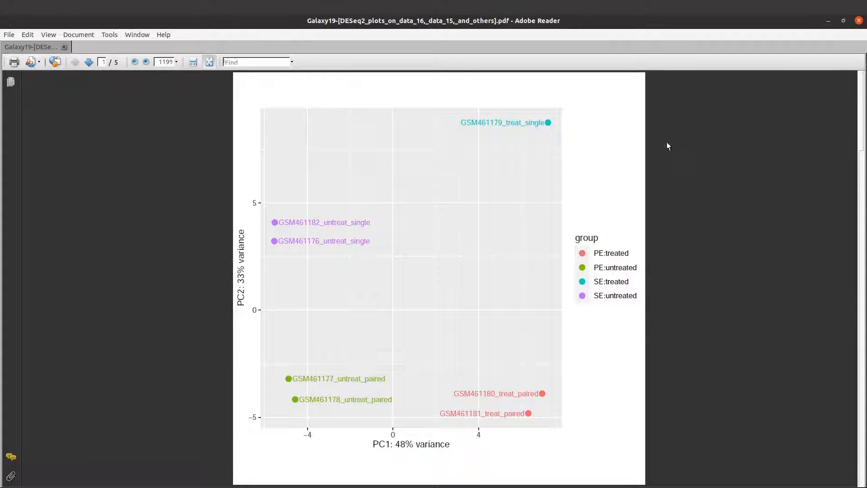
scroll(650, 260, down, 1)
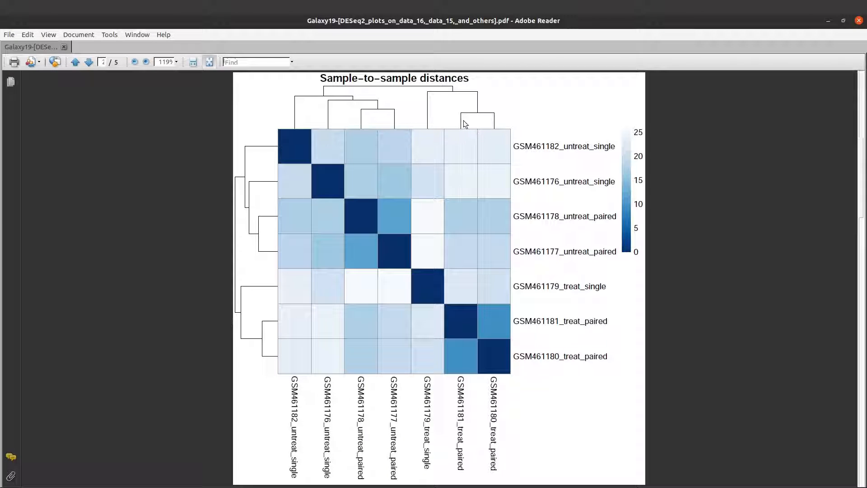
scroll(465, 127, down, 3)
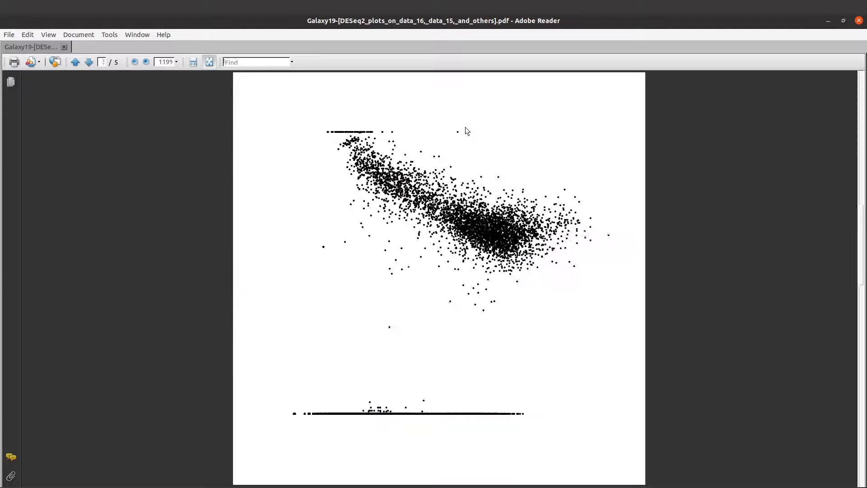
Examine the MA-plot, p-value histogram, dispersion estimates and PCA plot in the DESeq2 plots PDF.
scroll(456, 116, up, 2)
scroll(457, 131, down, 4)
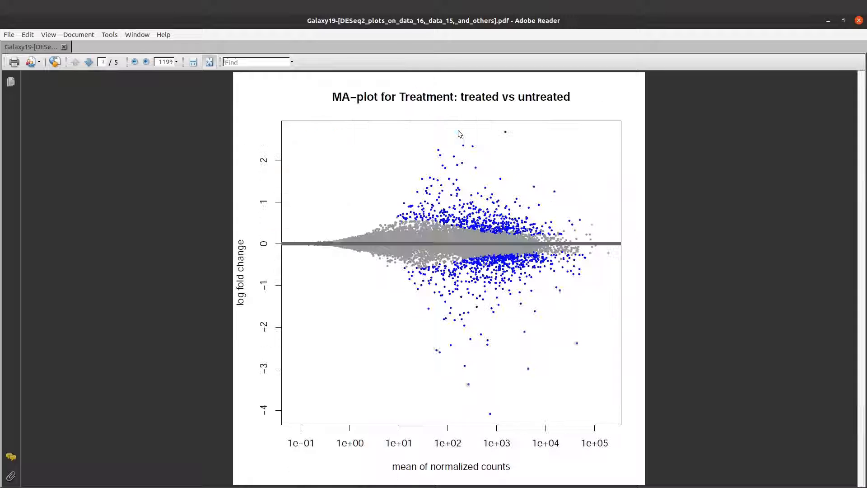
scroll(460, 135, up, 1)
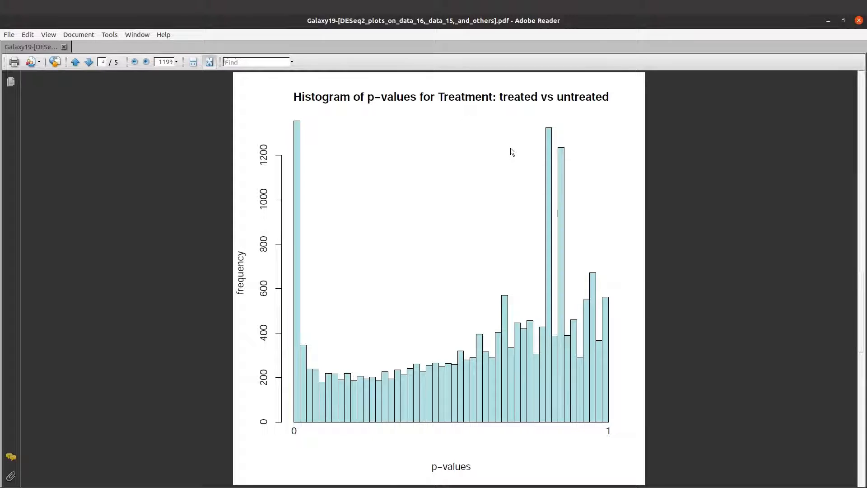
scroll(510, 148, up, 1)
scroll(510, 148, down, 1)
scroll(475, 135, up, 1)
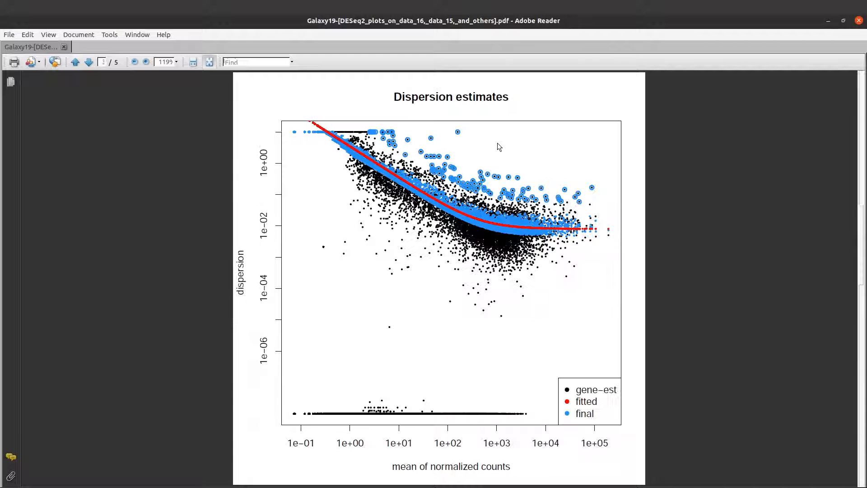
scroll(470, 136, up, 1)
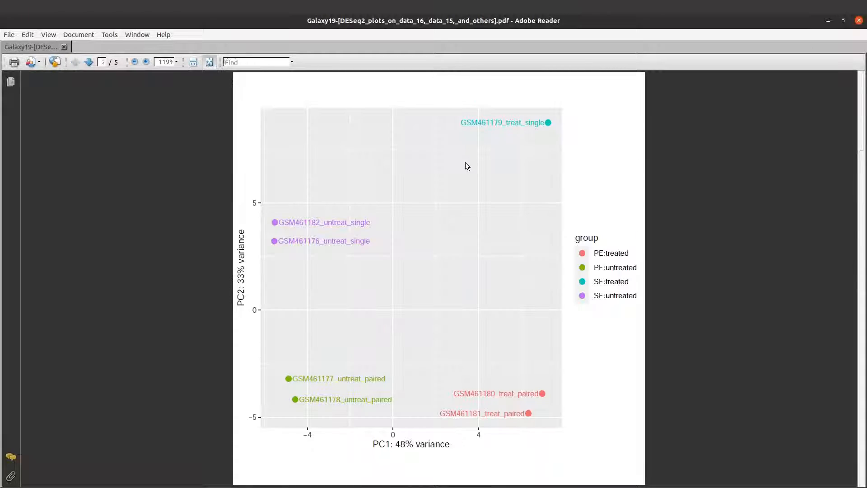
scroll(466, 163, down, 3)
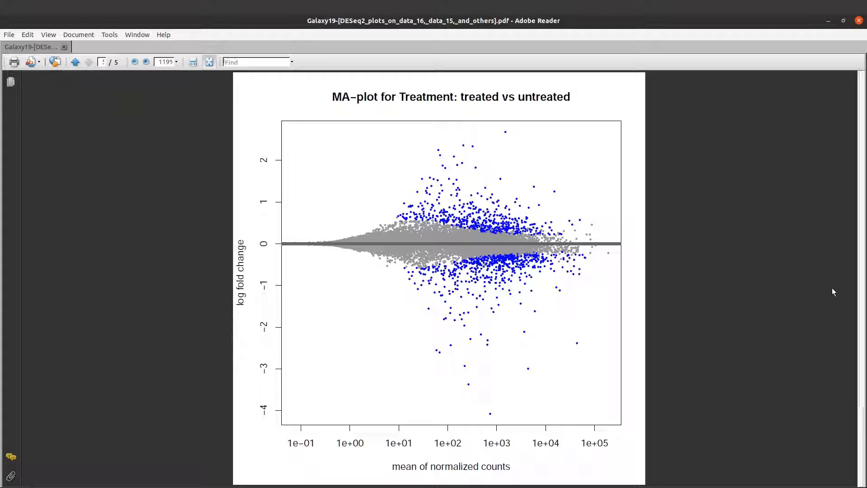
Review the DESeq2 plots in page order, from the PCA plot on page 1 to the MA-plot on page 5.
drag(862, 324, 864, 73)
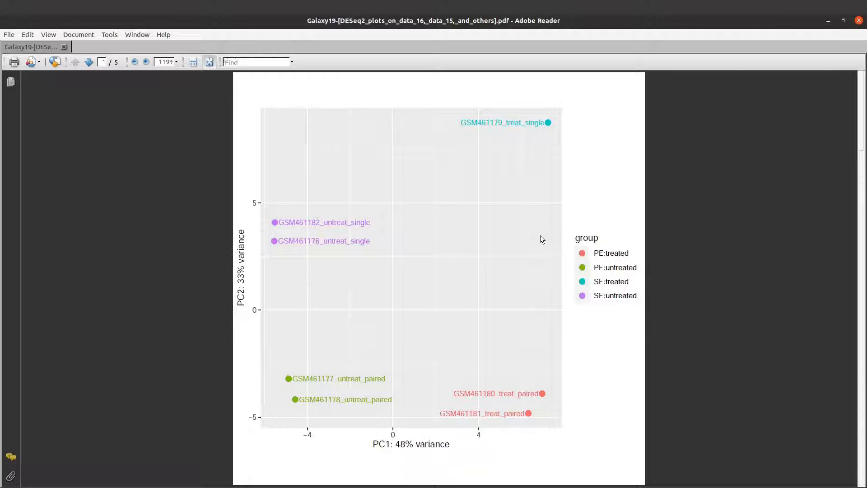
scroll(540, 236, down, 1)
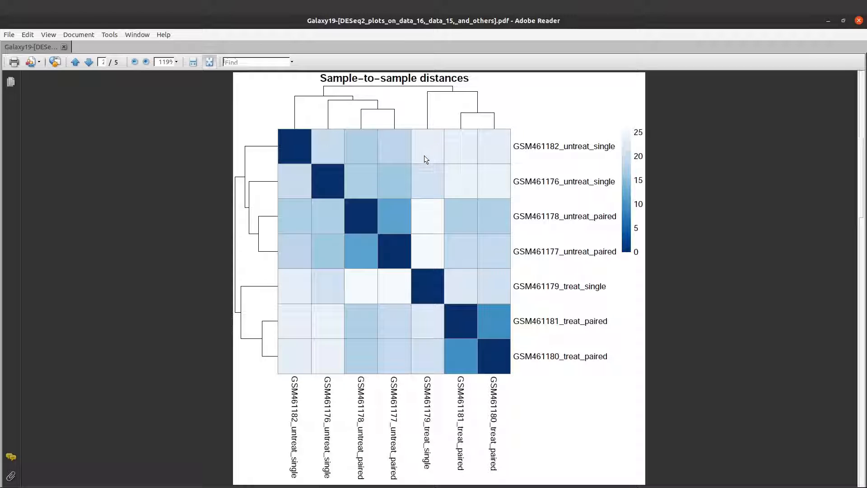
scroll(459, 202, down, 1)
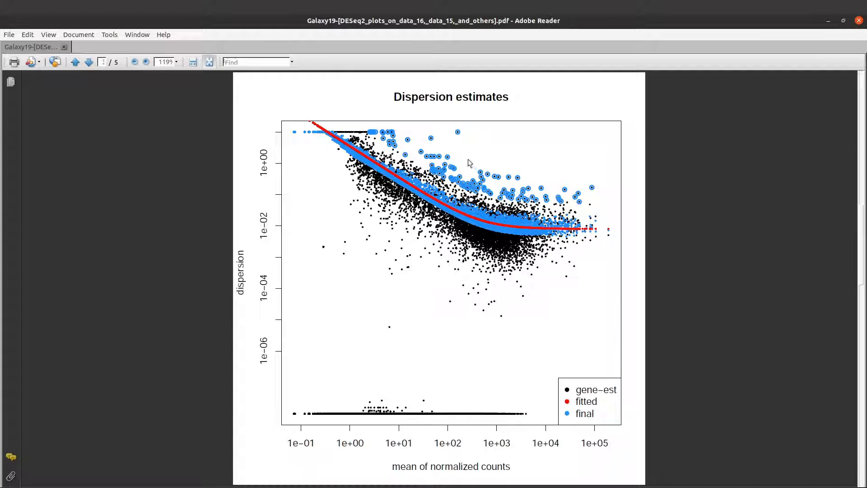
scroll(487, 131, down, 1)
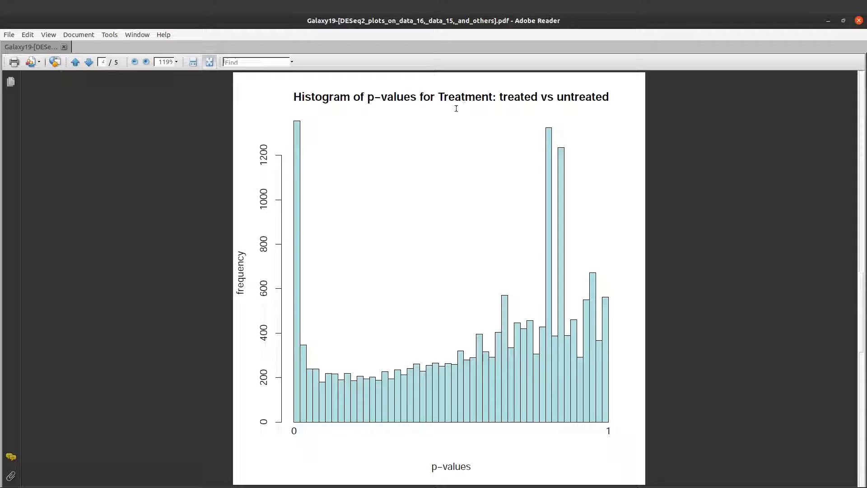
scroll(463, 137, down, 1)
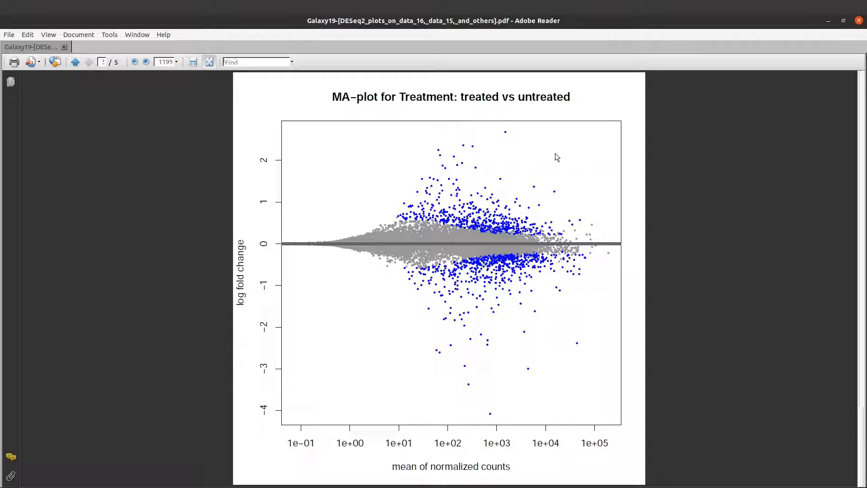
scroll(650, 205, up, 4)
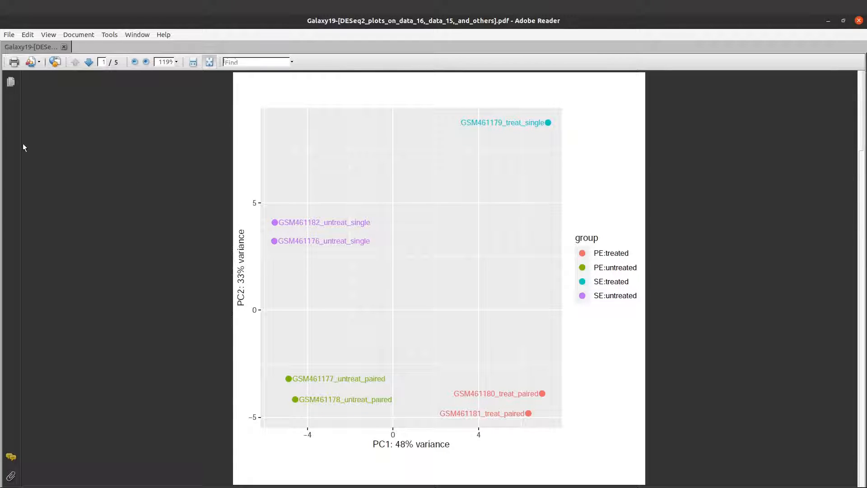
Switch to the Reference-based RNA-Seq tutorial in Firefox and locate its list of DESeq2 outputs and the introduction to the PCA plot.
mouse_move(4, 131)
click(16, 182)
scroll(531, 228, up, 6)
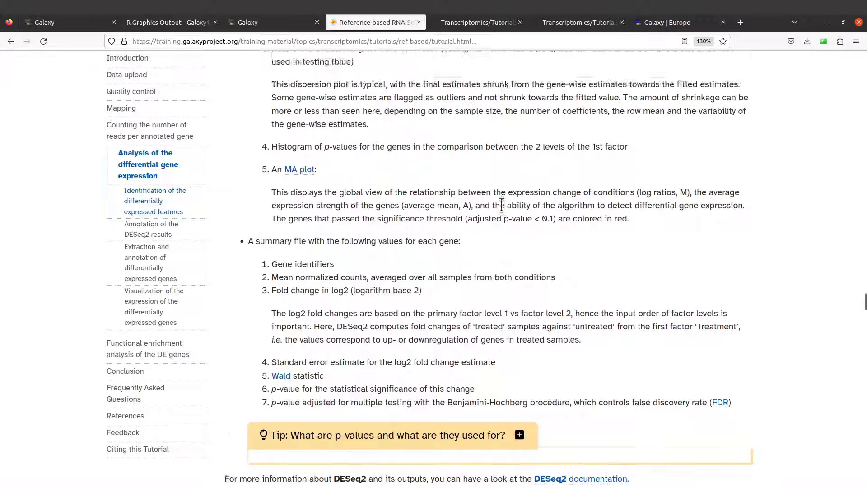
scroll(531, 221, up, 8)
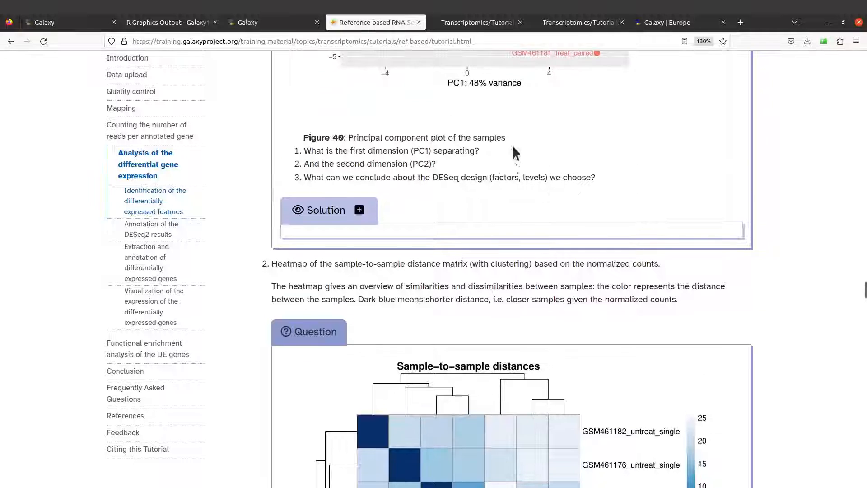
scroll(745, 242, up, 8)
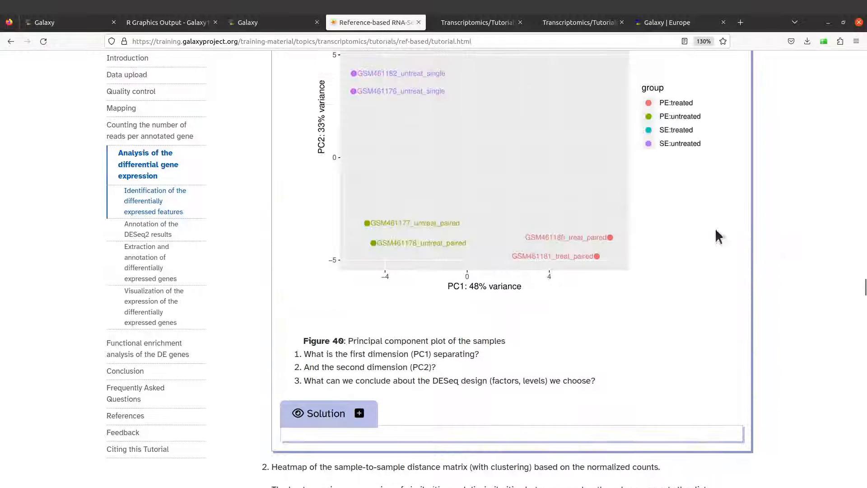
scroll(694, 218, up, 6)
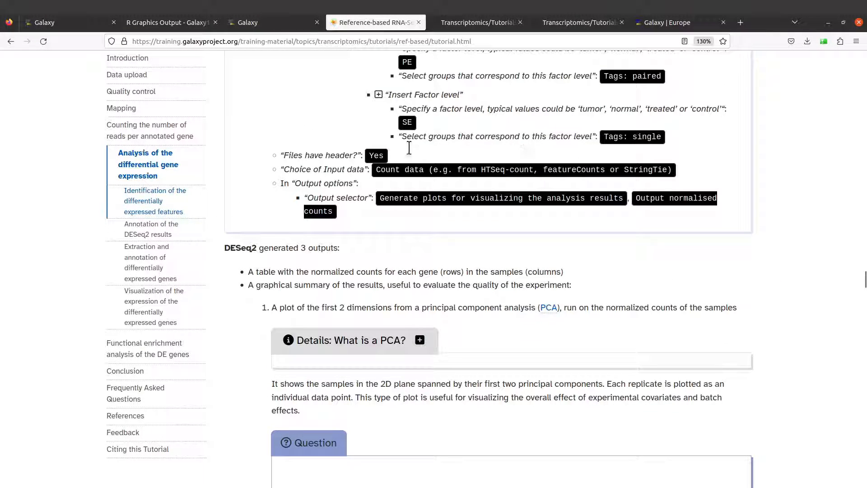
scroll(465, 271, up, 3)
scroll(524, 366, down, 3)
scroll(503, 361, down, 3)
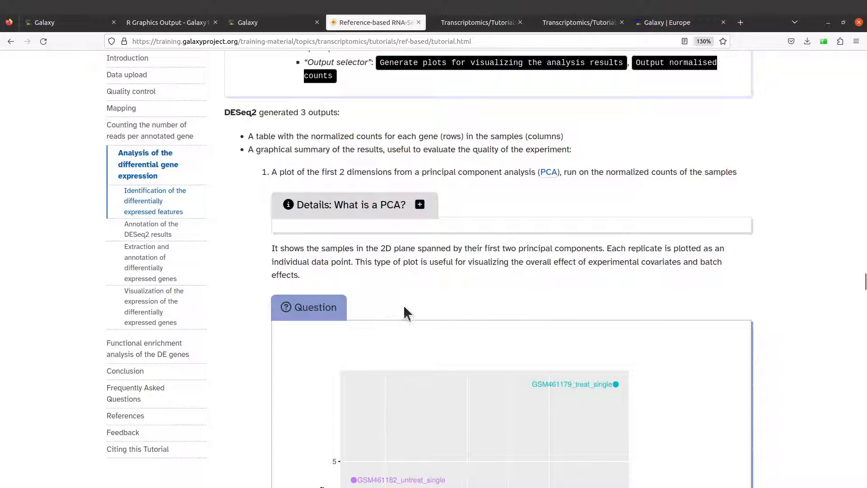
scroll(536, 310, up, 2)
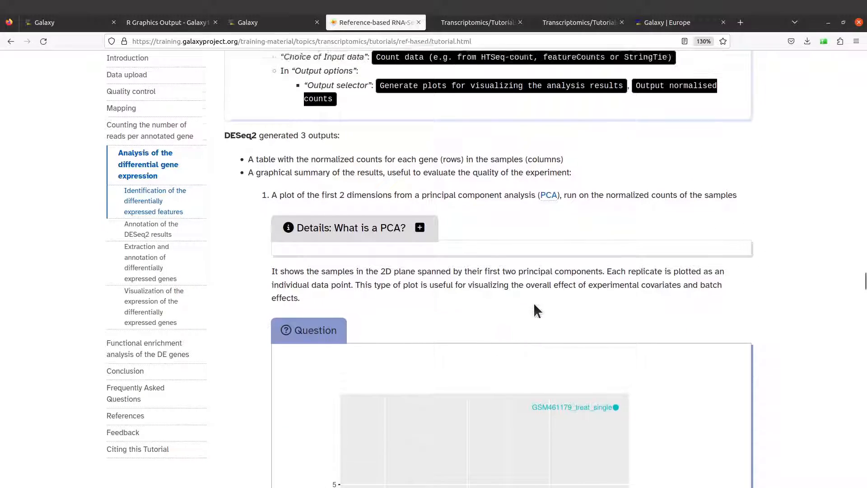
scroll(548, 320, down, 3)
scroll(570, 303, up, 7)
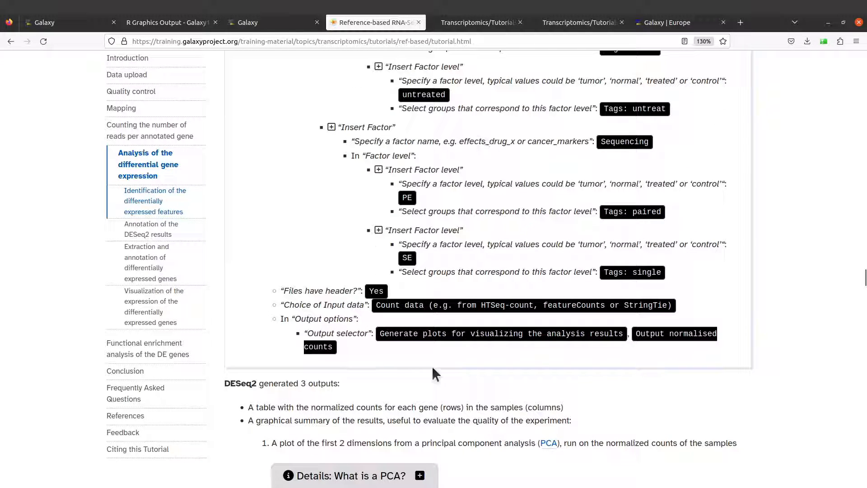
Read the tutorial's explanations of the PCA plot, sample-to-sample heatmap, dispersion estimates, p-value histogram and MA plot.
scroll(433, 368, down, 4)
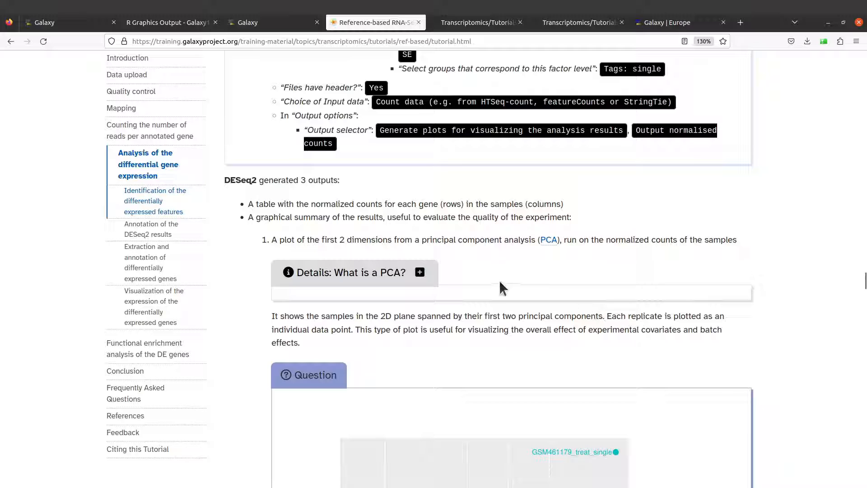
scroll(524, 294, down, 4)
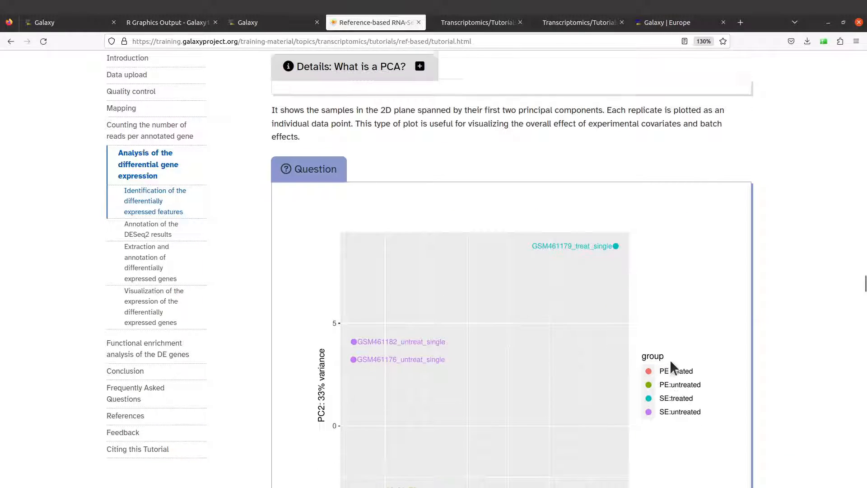
scroll(642, 361, down, 3)
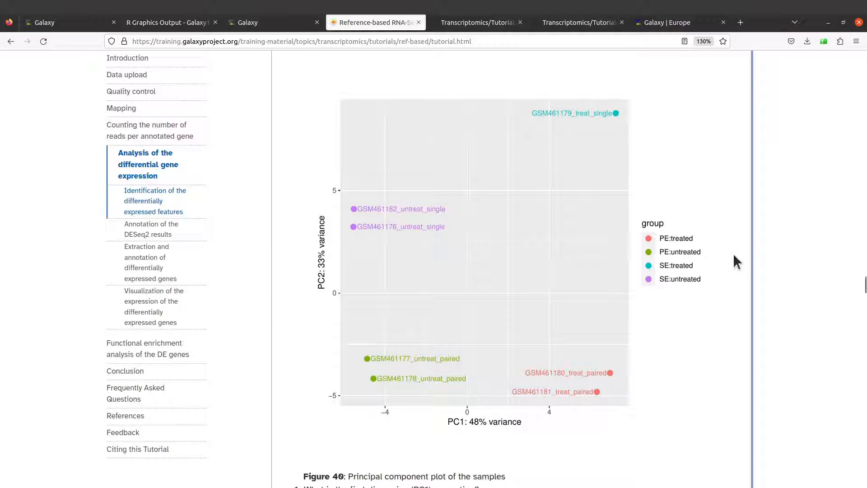
scroll(684, 312, down, 5)
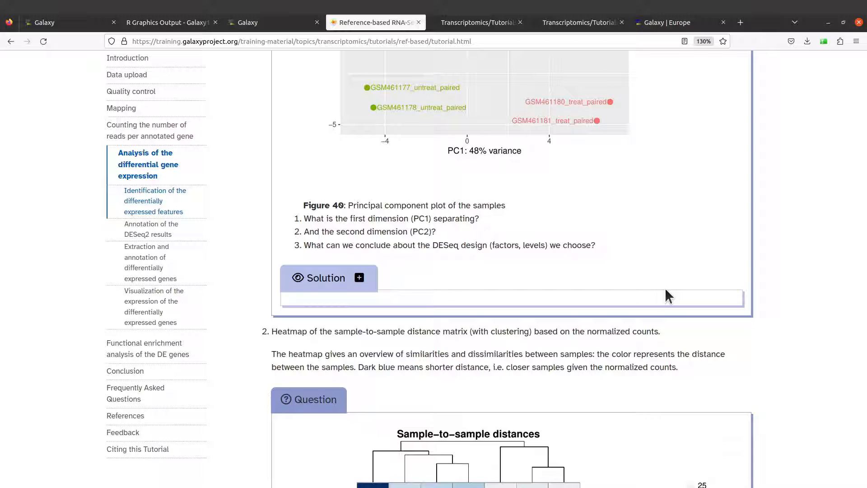
scroll(674, 289, down, 12)
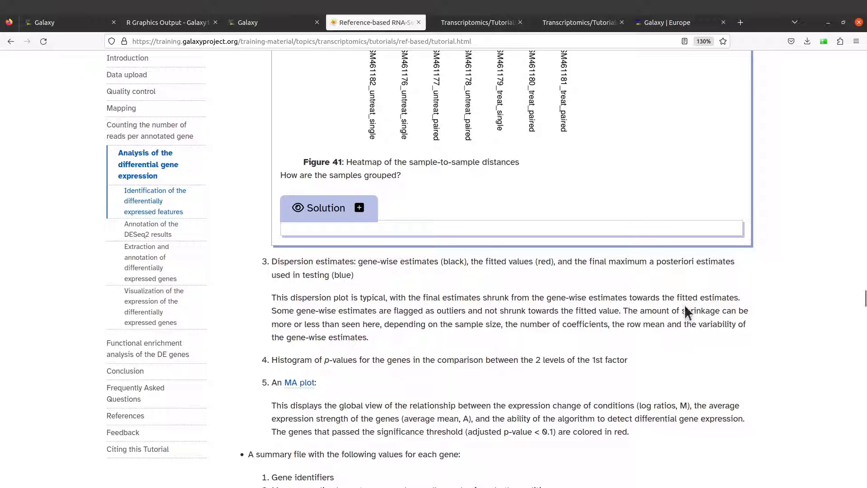
Read the tutorial's section on annotating the DESeq2 results, including the hands-on for Annotate DESeq2/DEXSeq output tables.
scroll(686, 308, down, 10)
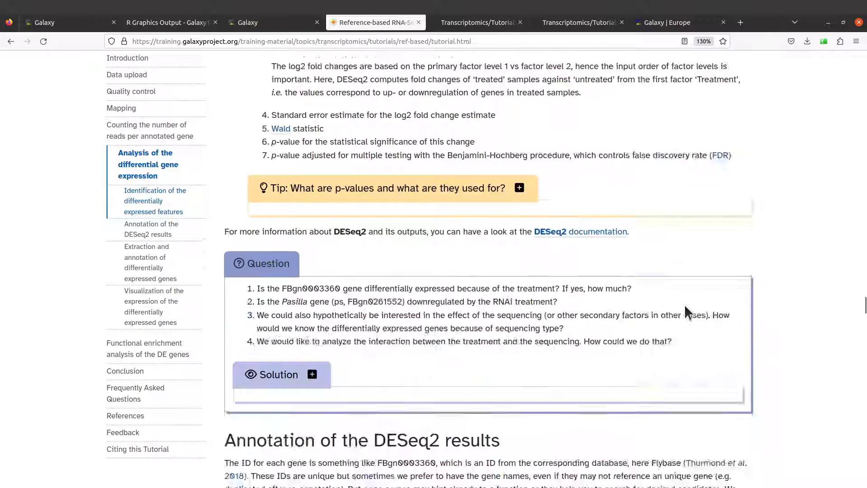
scroll(606, 255, down, 4)
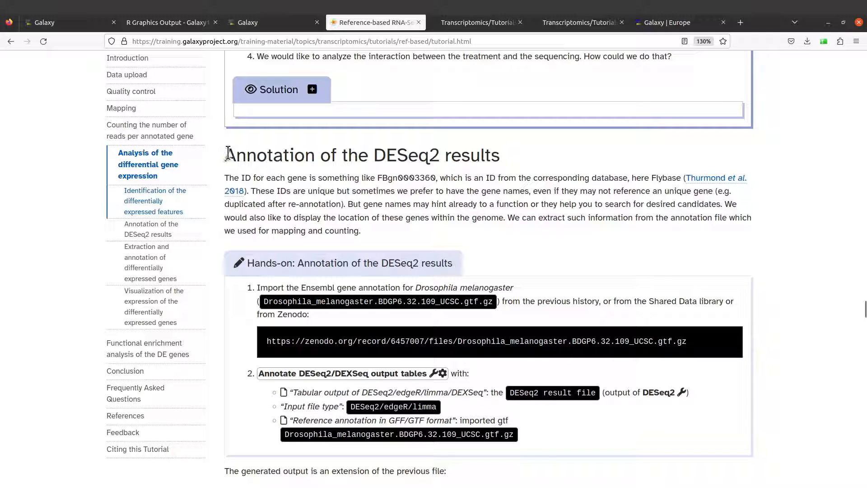
mouse_move(225, 155)
mouse_down()
mouse_move(513, 164)
mouse_move(532, 183)
mouse_up()
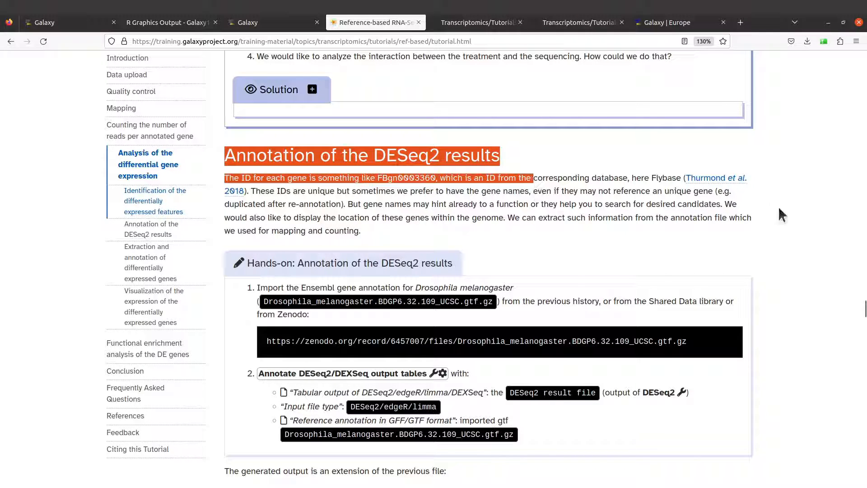
mouse_move(863, 316)
mouse_down()
mouse_move(858, 438)
mouse_move(864, 312)
mouse_up()
click(846, 305)
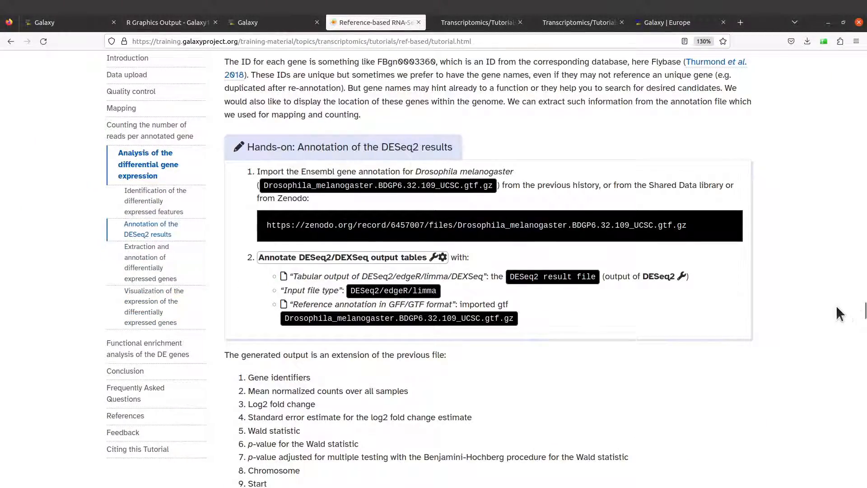
scroll(837, 305, up, 3)
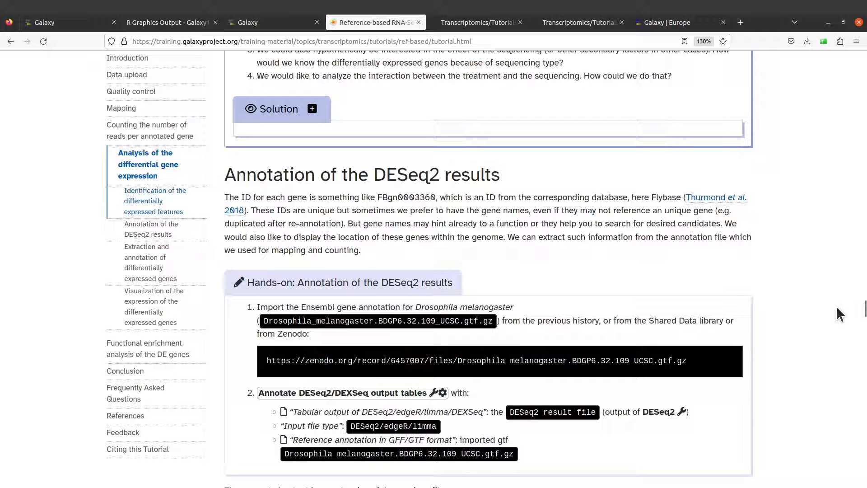